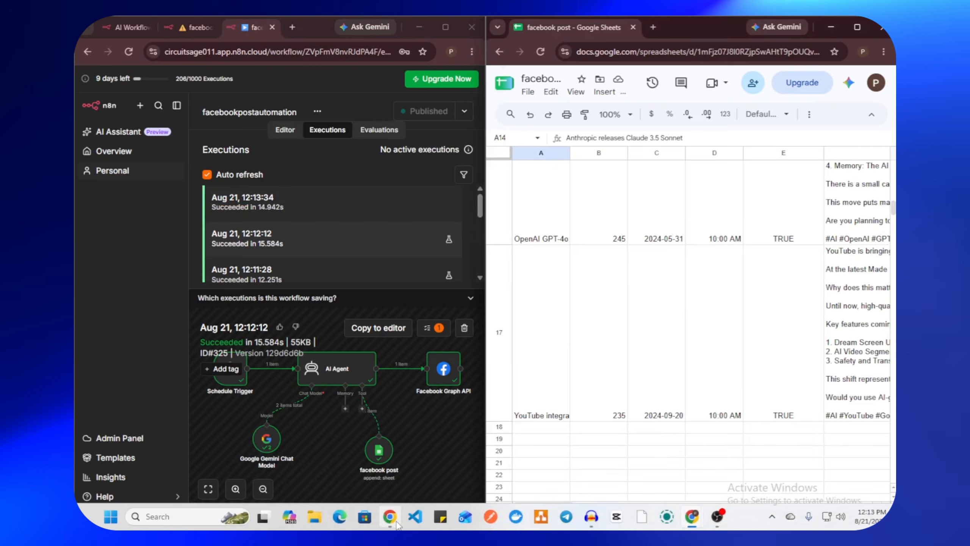
- Examine the newest published post on the Lumina Technologies Facebook page from its opening text to its hashtags
click(487, 516)
click(128, 51)
scroll(622, 231, down, 3)
click(558, 256)
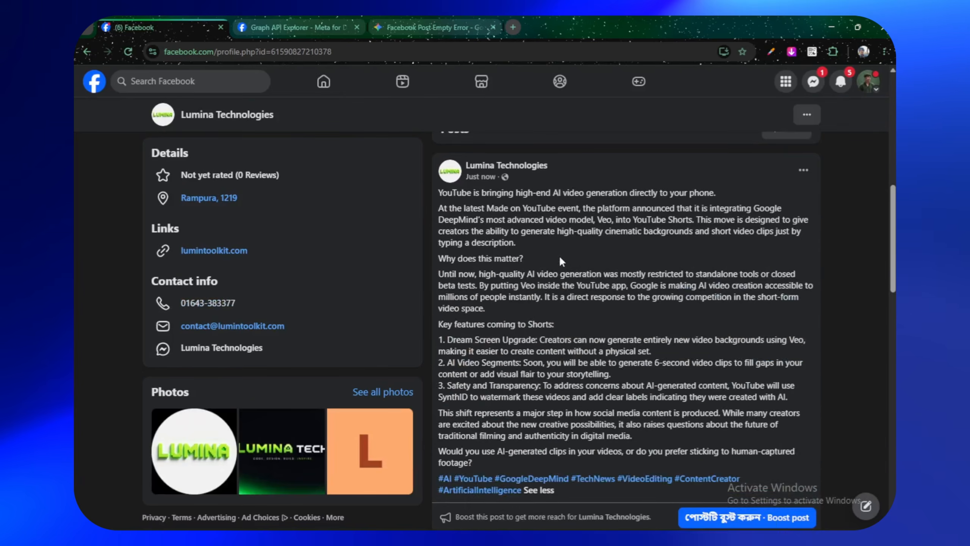
scroll(554, 298, down, 11)
drag(439, 408, 545, 408)
scroll(545, 405, up, 3)
drag(573, 362, 522, 345)
drag(523, 345, 531, 375)
scroll(489, 333, up, 10)
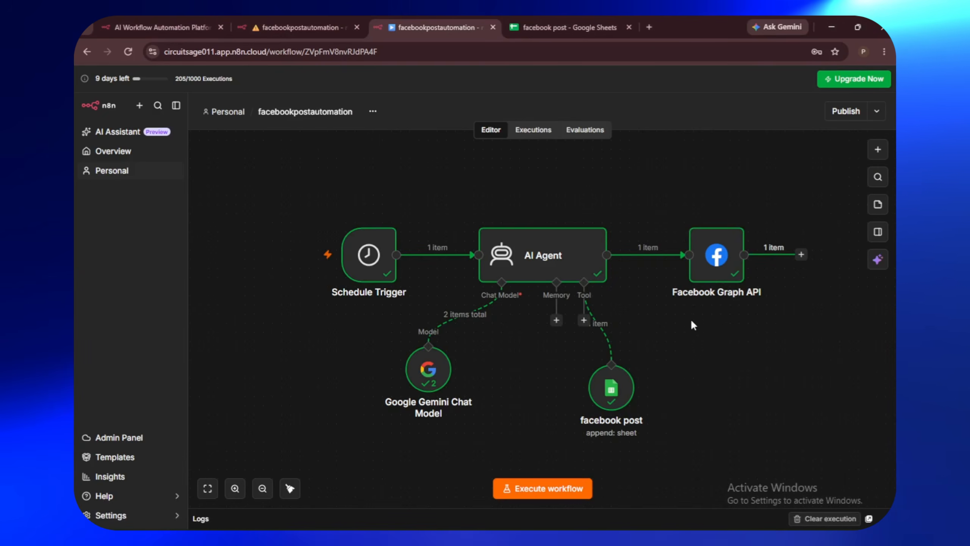
scroll(519, 340, down, 2)
scroll(436, 283, up, 3)
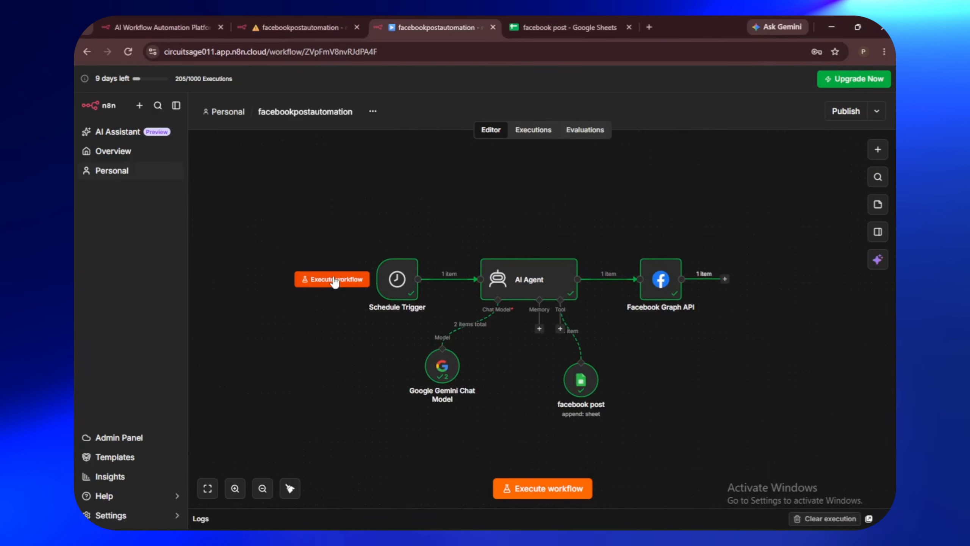
drag(649, 363, 619, 368)
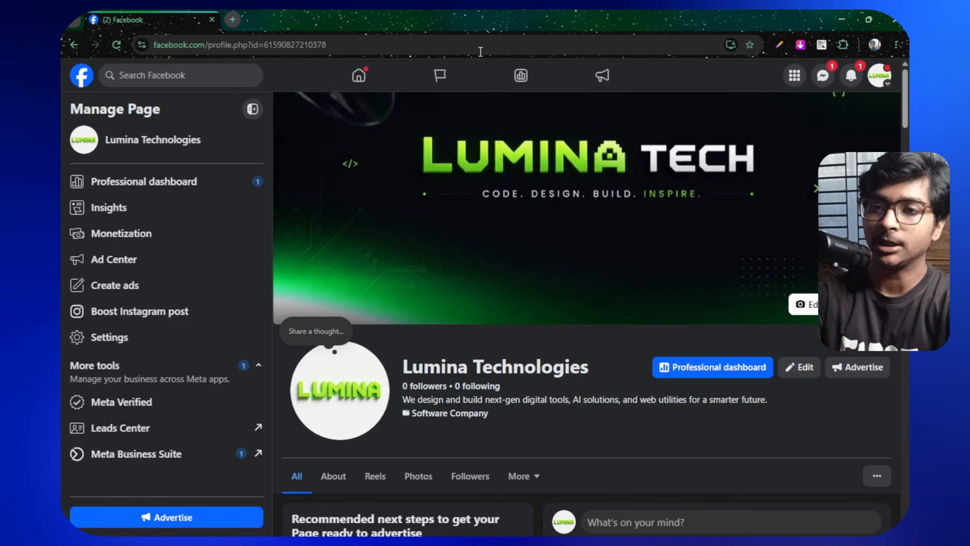
scroll(576, 252, down, 2)
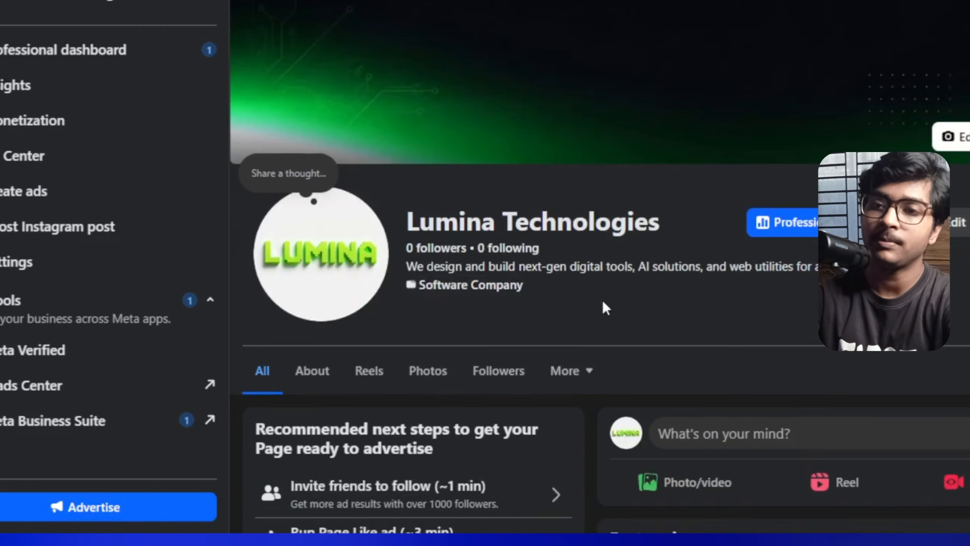
scroll(604, 306, up, 2)
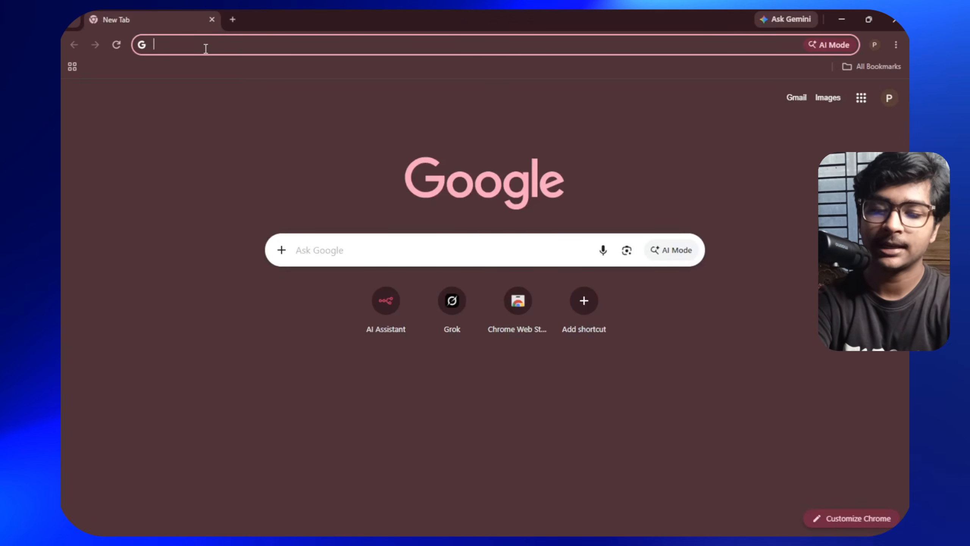
- Search Google for n8n and open the official n8n.io website from the results
text(b)
key(BackSpace)
text(n)
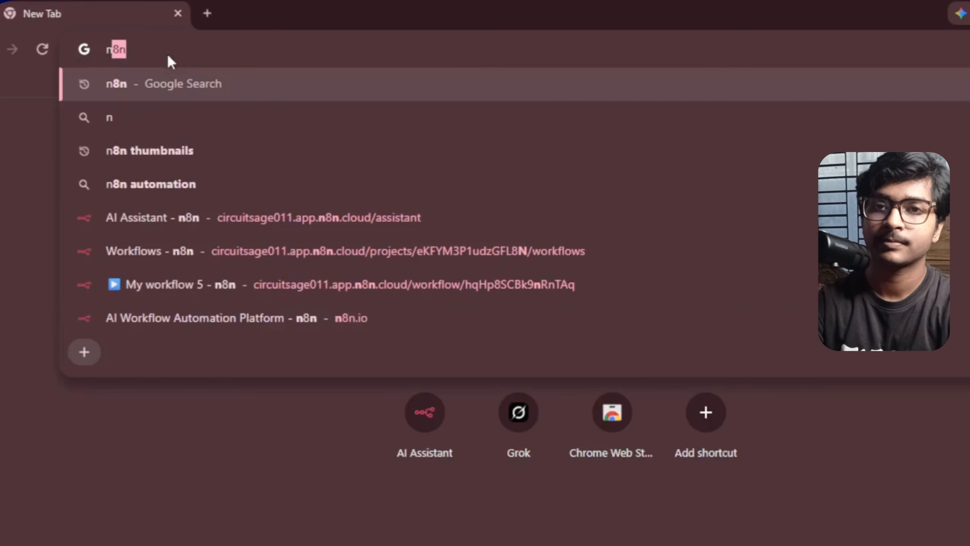
text(8n)
key(Return)
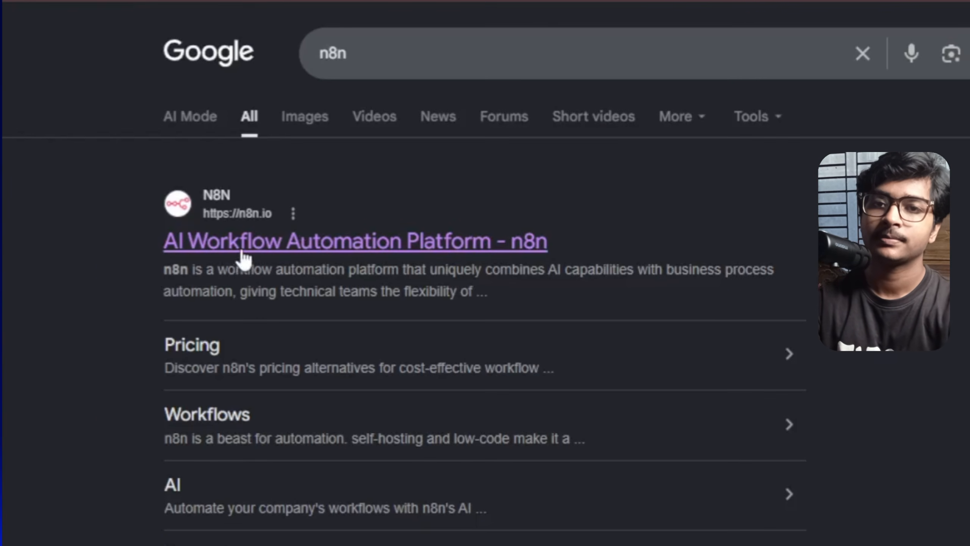
click(242, 253)
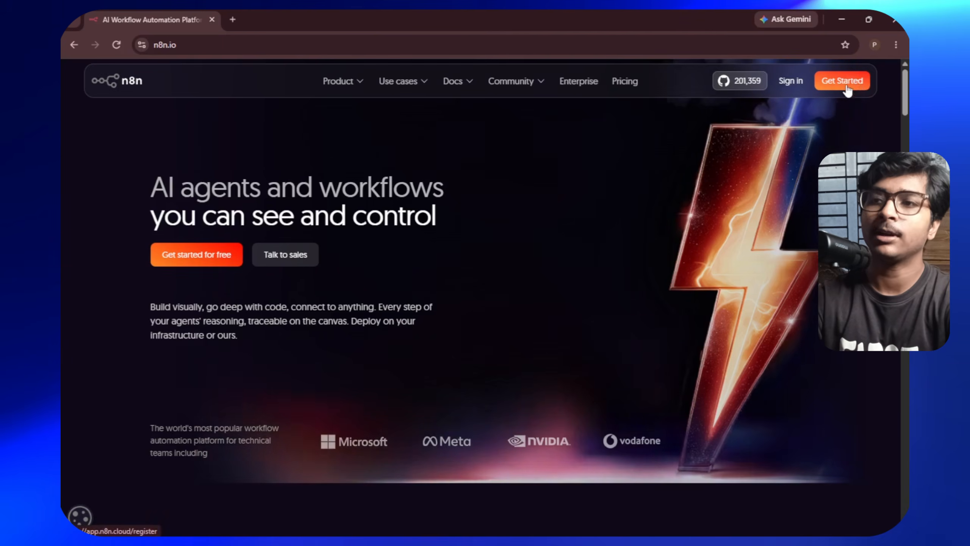
- Open the n8n account registration form that asks for a company email
click(855, 85)
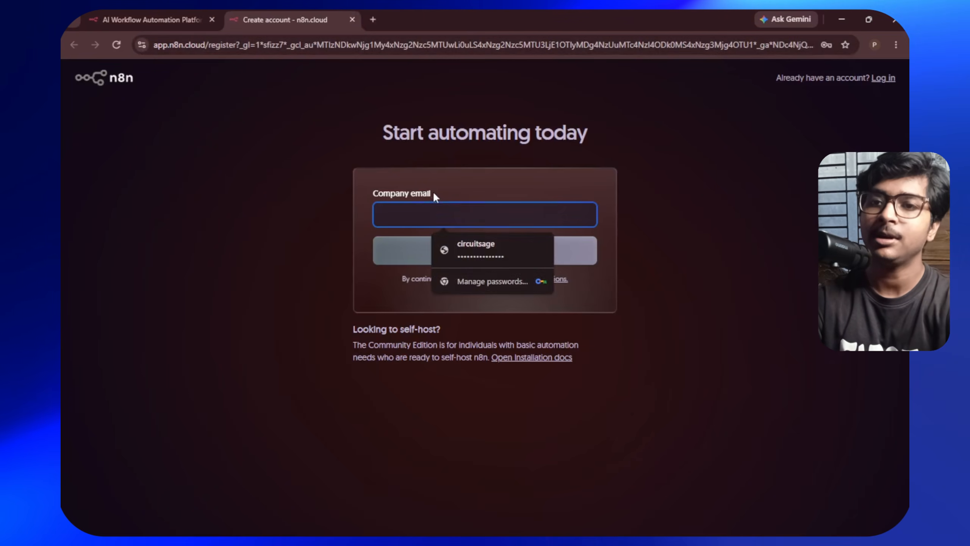
drag(433, 193, 370, 196)
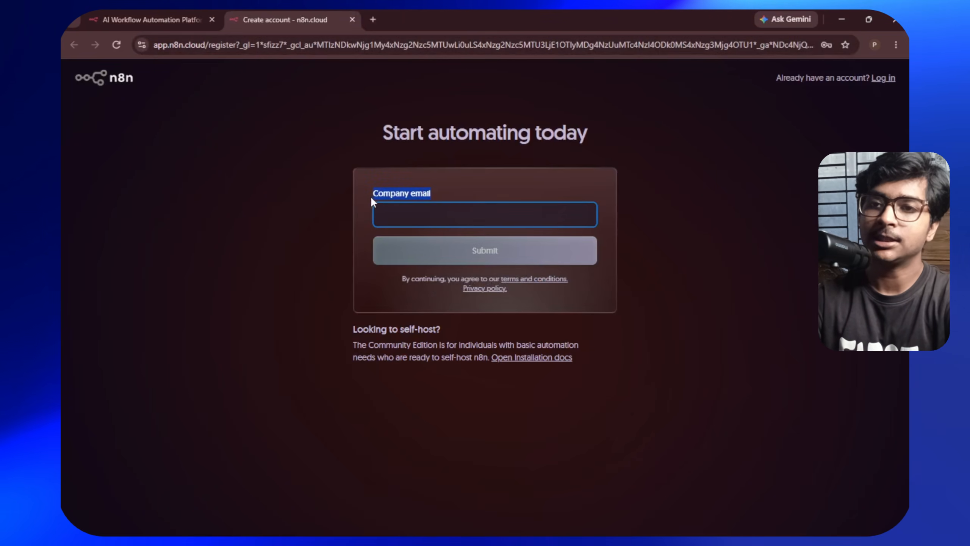
click(457, 196)
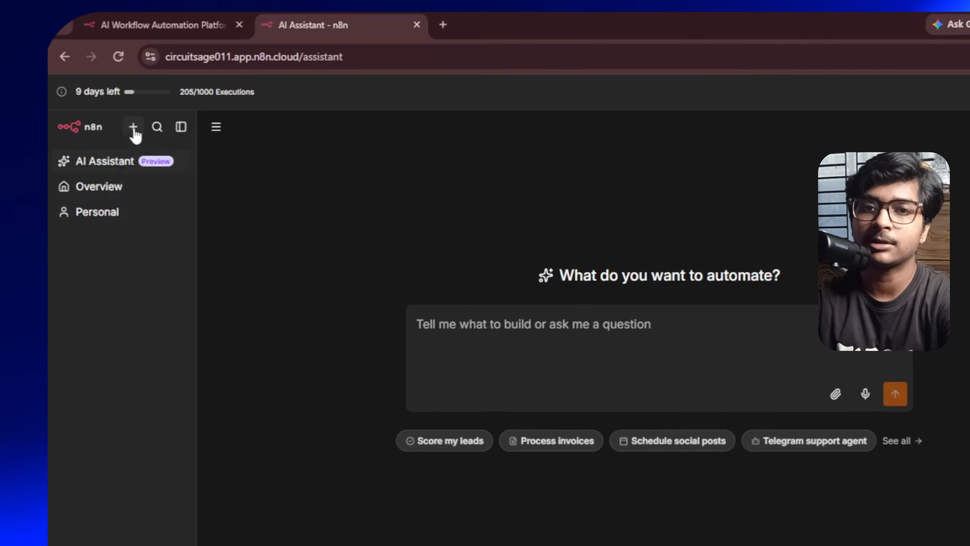
click(133, 130)
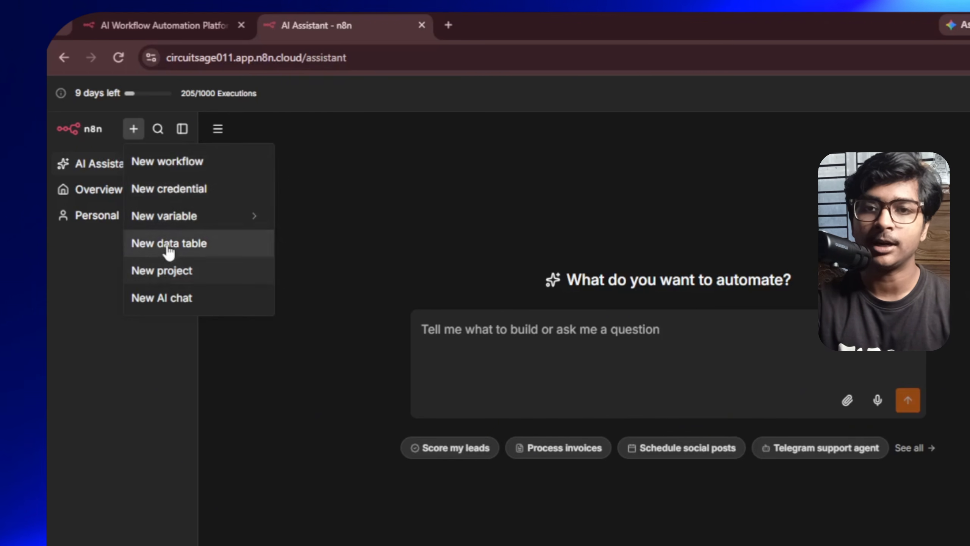
click(386, 246)
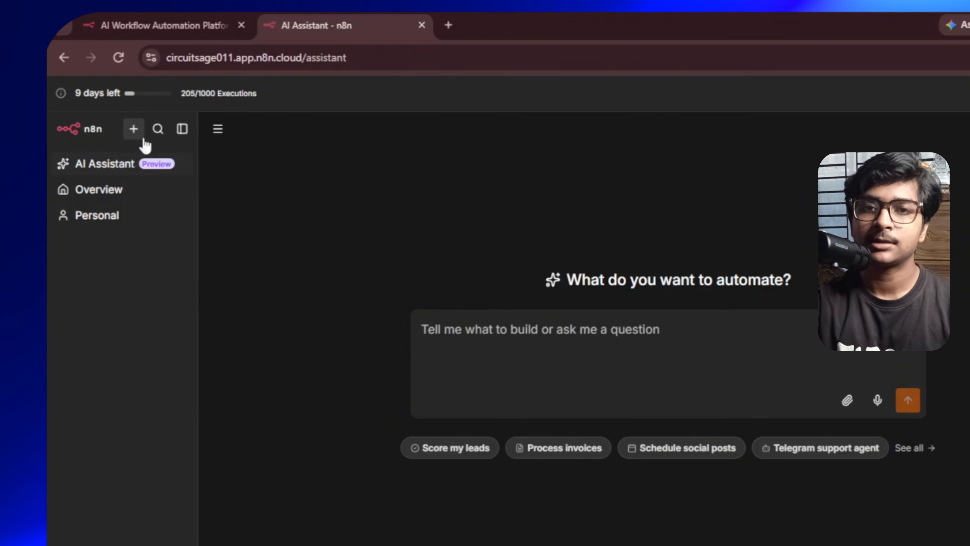
click(157, 130)
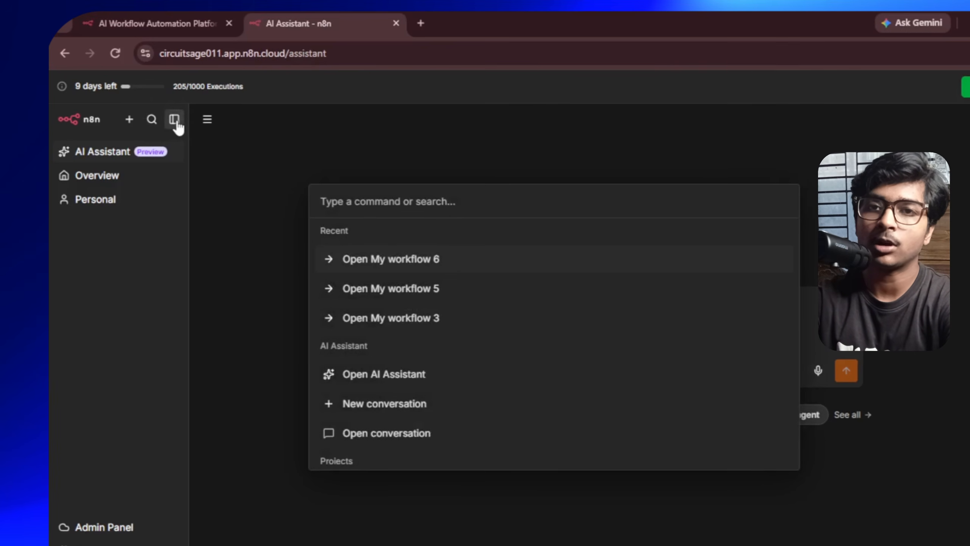
click(175, 120)
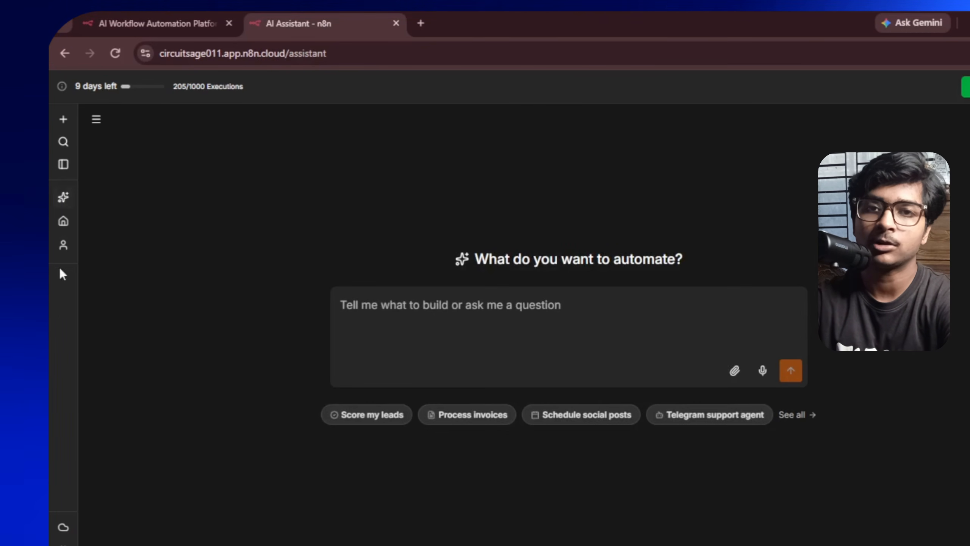
click(63, 164)
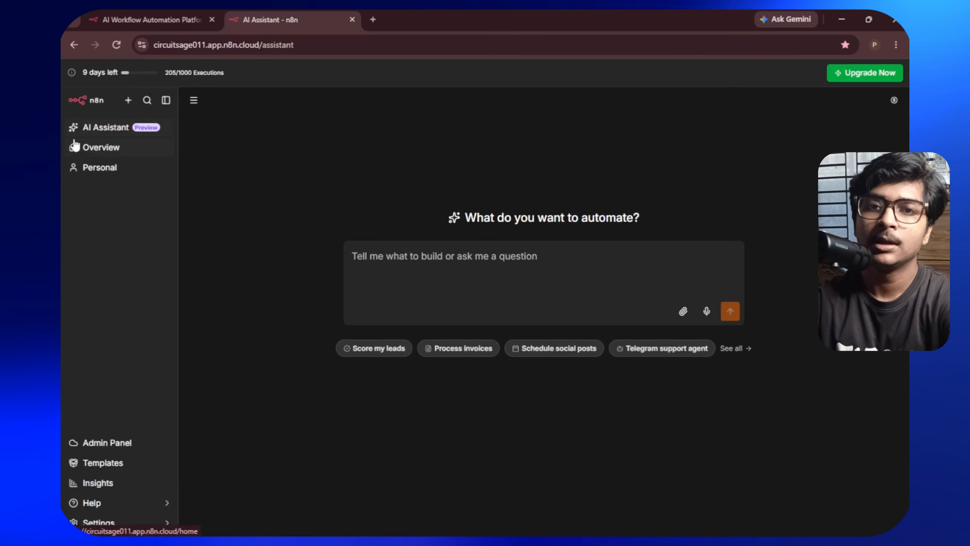
- Open the n8n overview and examine the list of workflows, the production executions, failed executions and failure rate
click(101, 149)
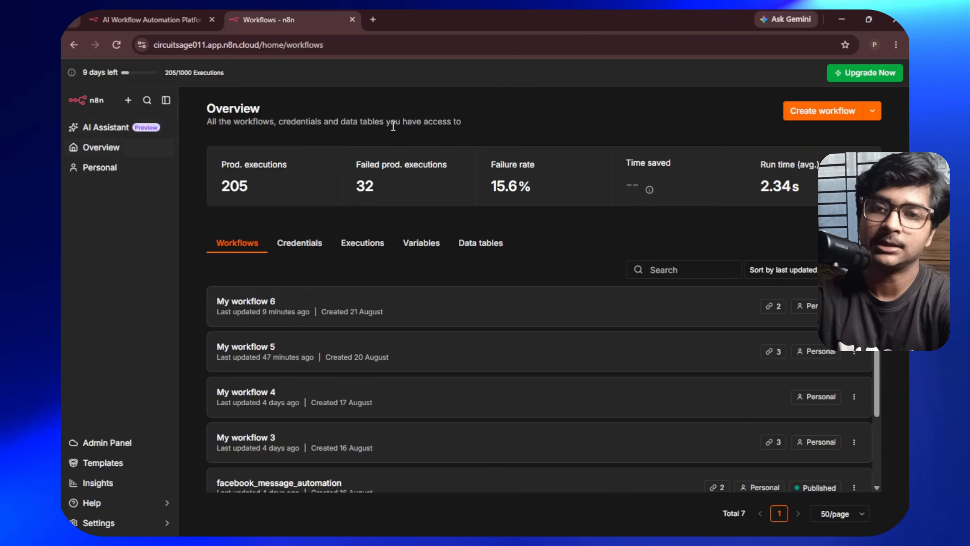
scroll(520, 314, down, 3)
scroll(497, 379, up, 3)
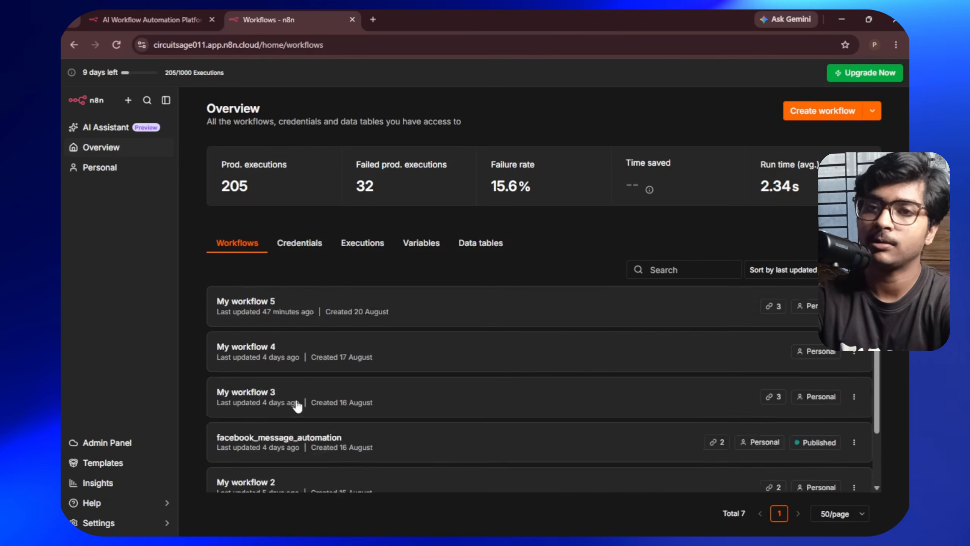
drag(289, 187, 223, 188)
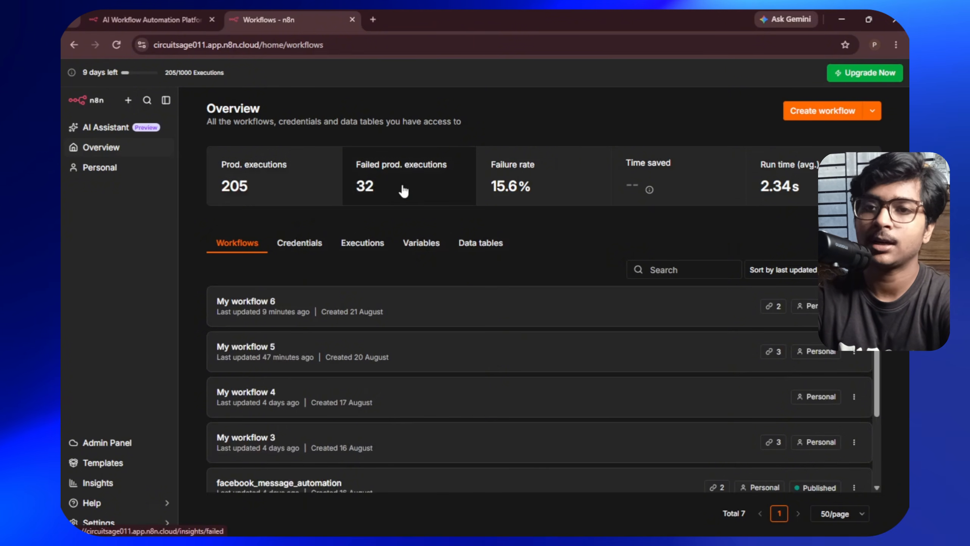
drag(409, 186, 353, 194)
drag(578, 192, 488, 195)
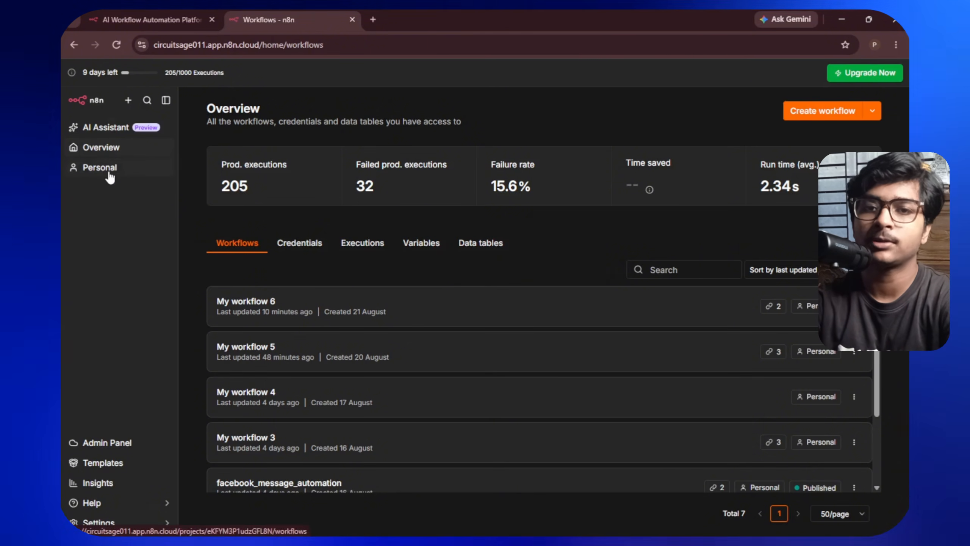
- Create a new workflow in the Personal project and name it facebookpostautomation
click(97, 167)
scroll(527, 218, down, 1)
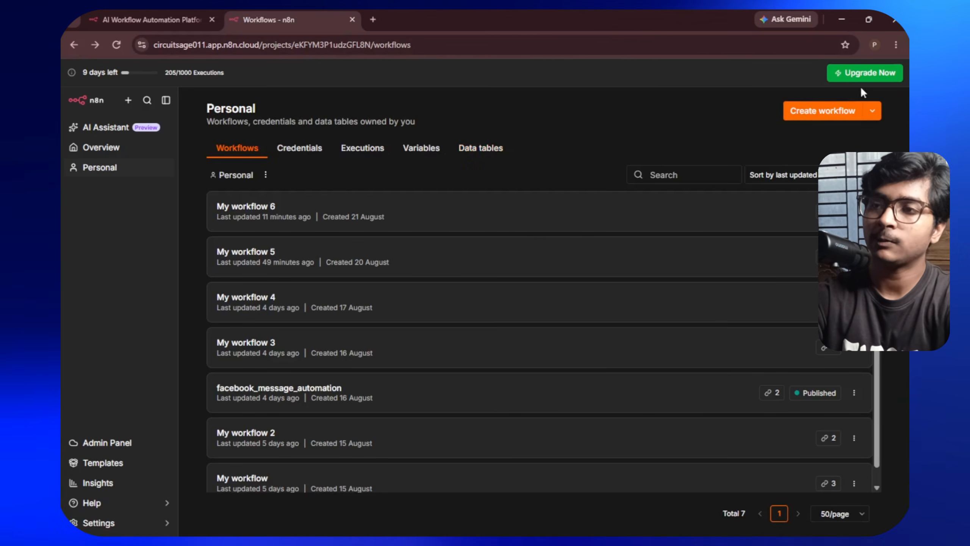
click(816, 115)
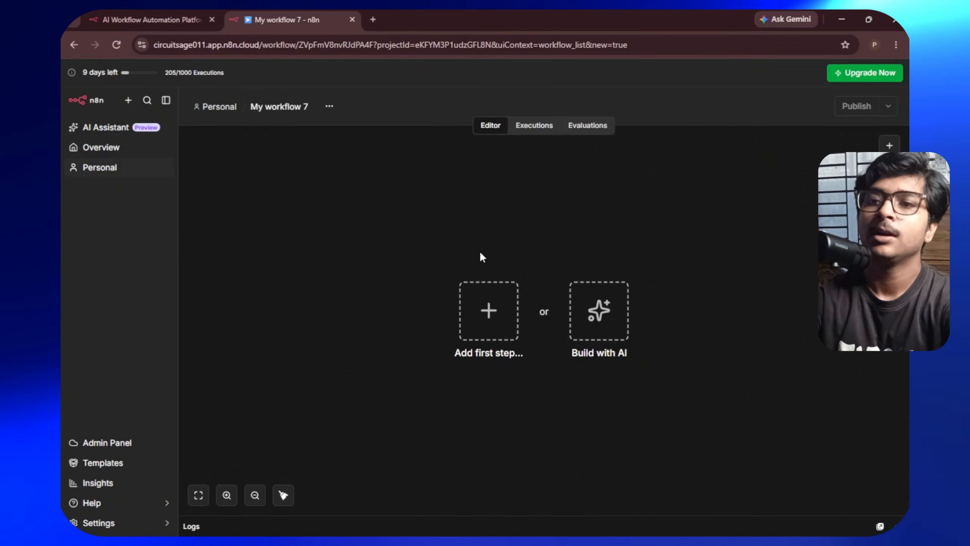
click(291, 107)
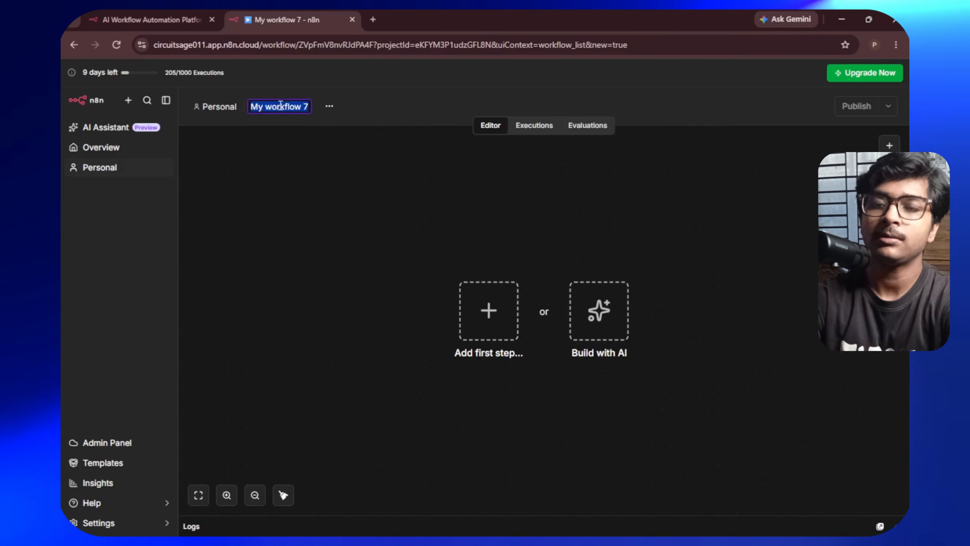
text(faceb)
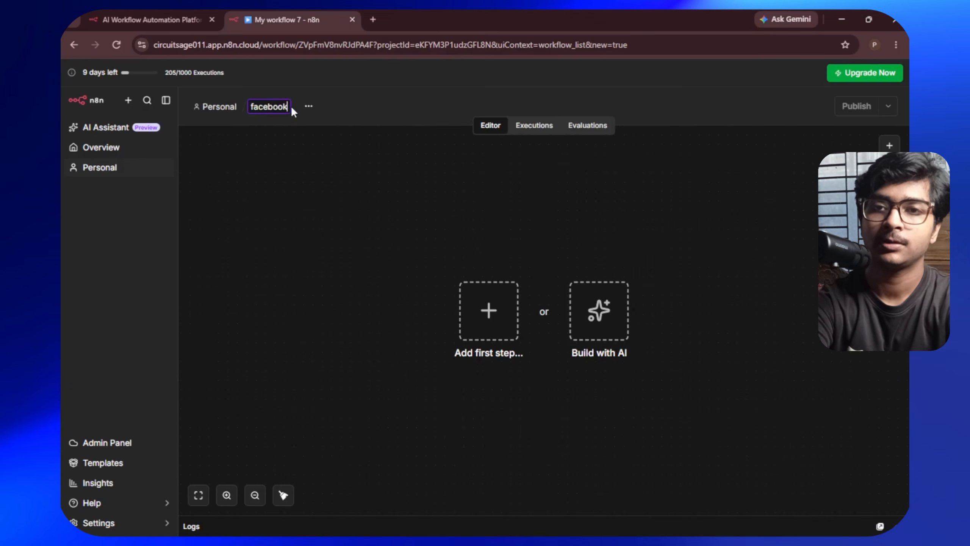
text(ookpostautomation)
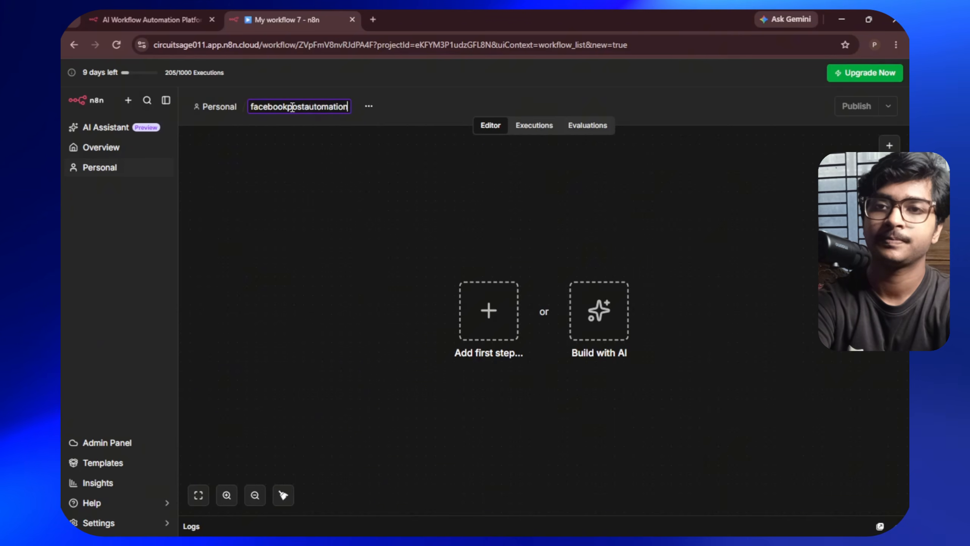
key(Return)
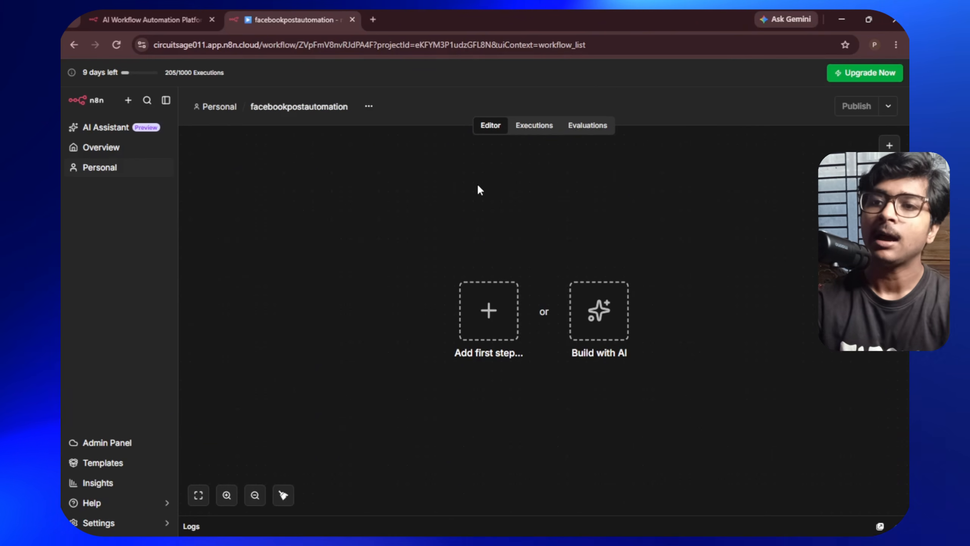
- View the execution history of the new workflow and return to its editor canvas
click(534, 125)
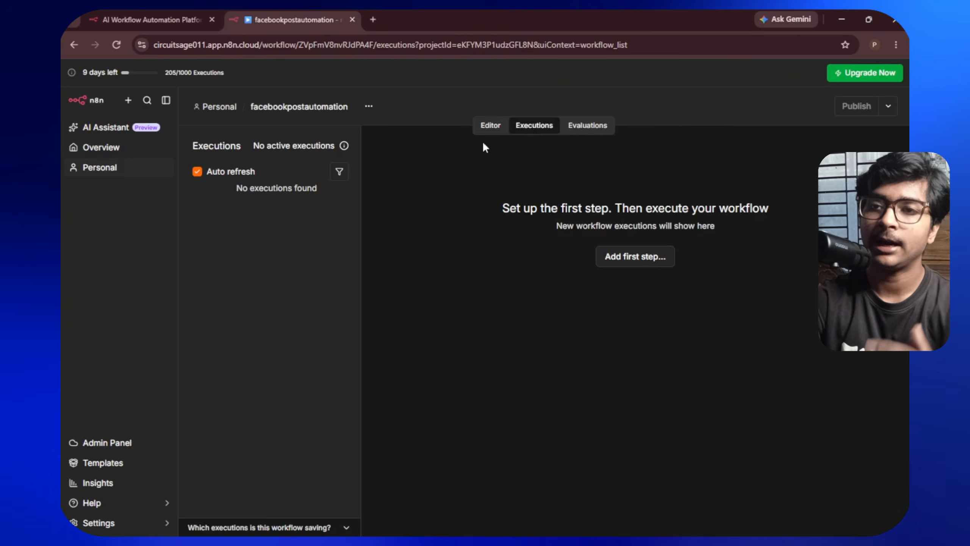
click(491, 127)
click(532, 130)
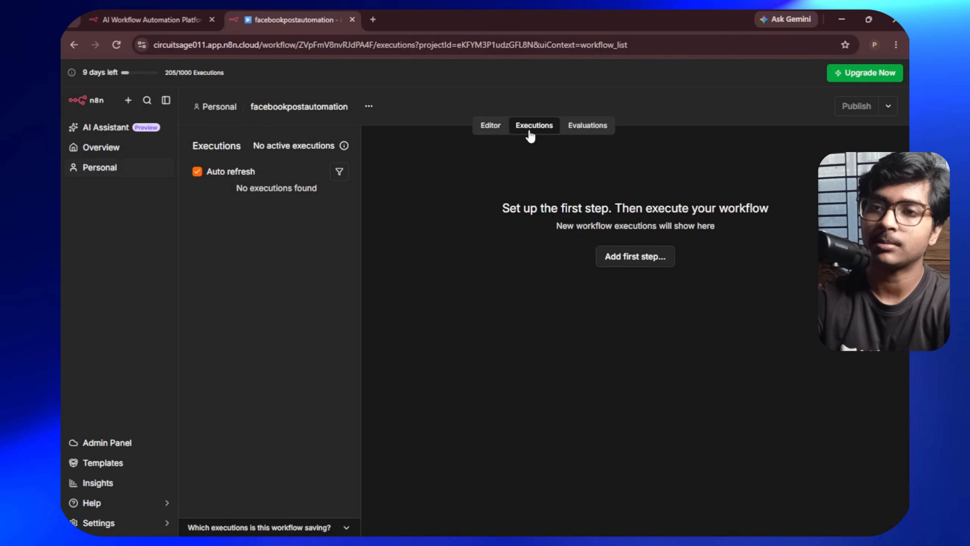
click(491, 127)
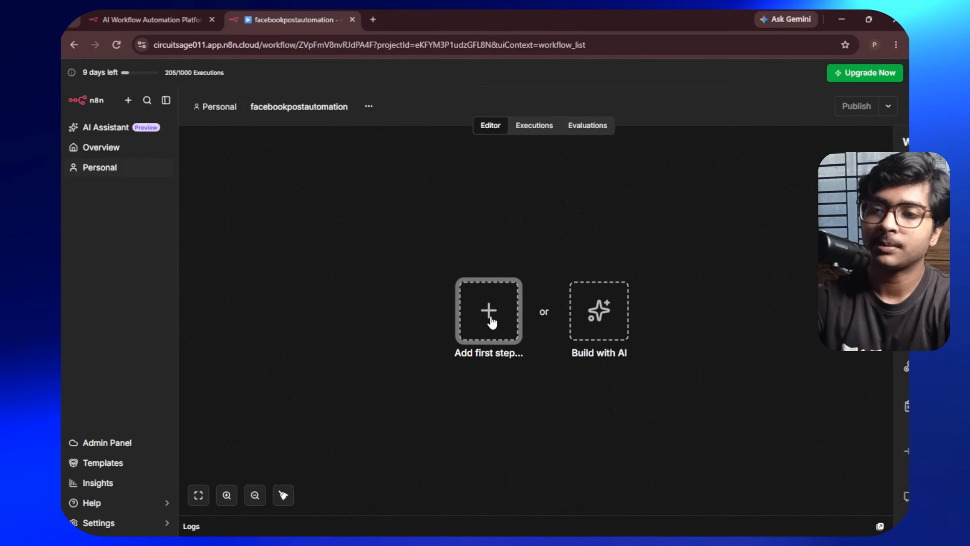
- Add a Schedule Trigger as the workflow's first step and set its interval to Days with 2 days between triggers
click(490, 323)
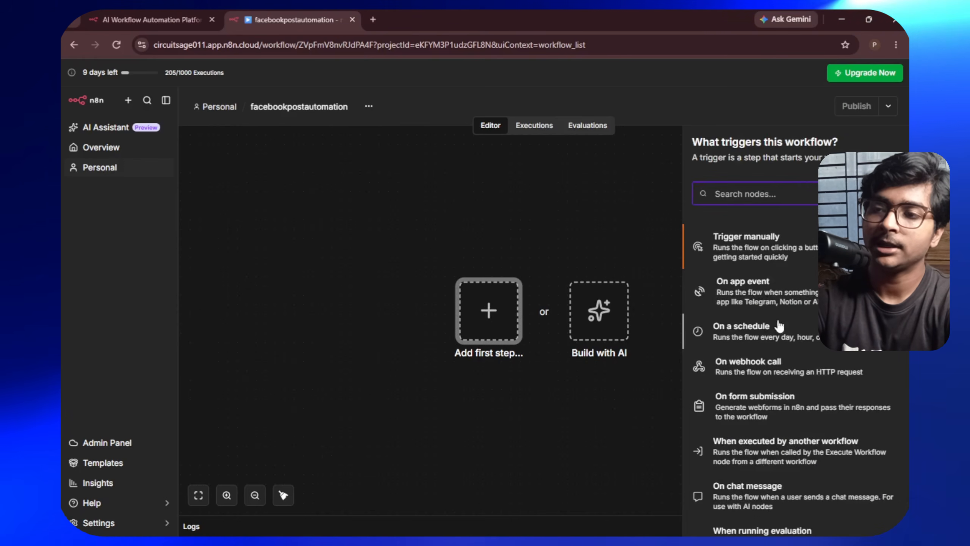
click(758, 332)
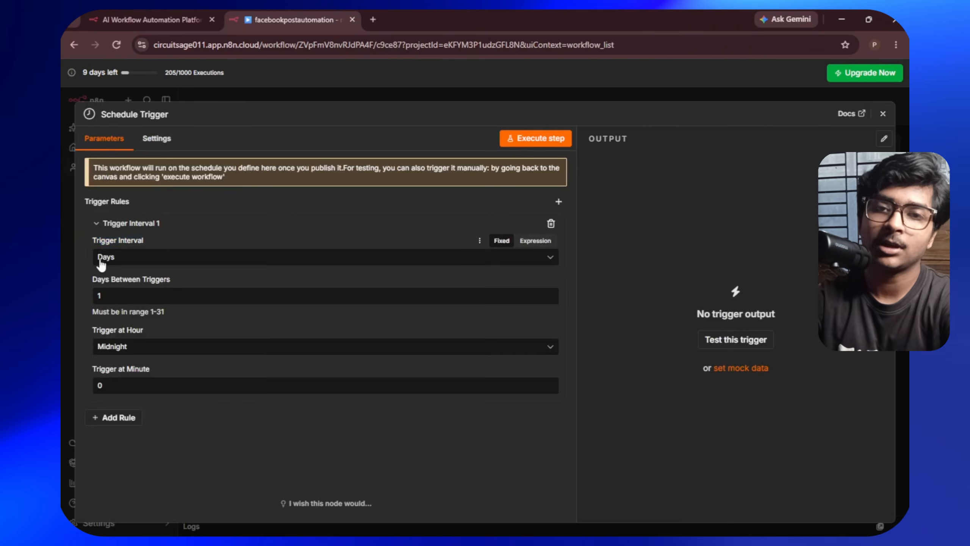
click(123, 257)
click(126, 348)
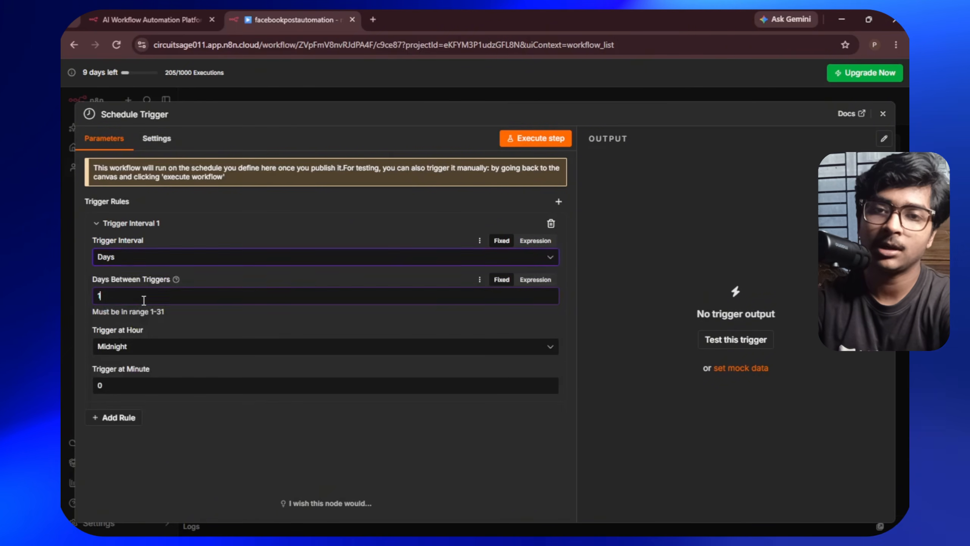
click(142, 300)
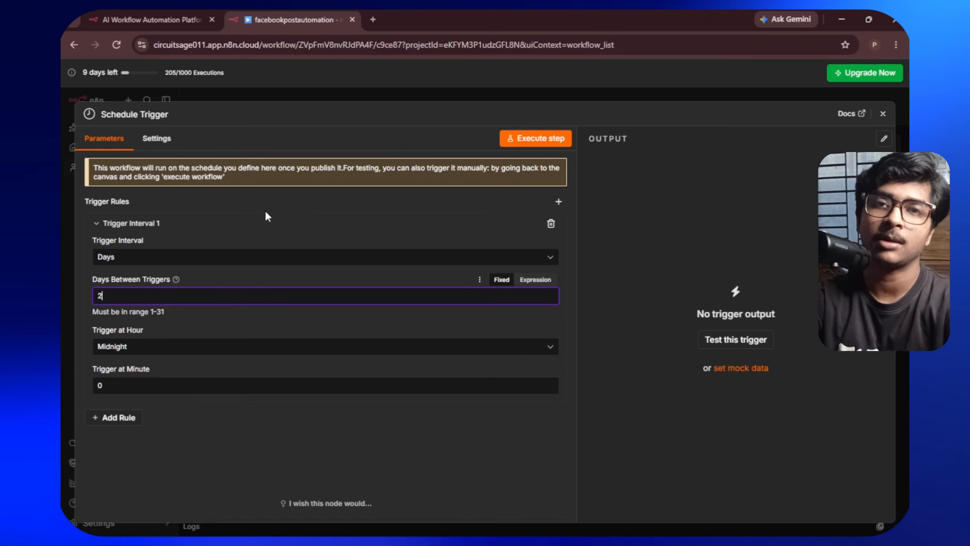
- Change the Schedule Trigger's interval to Minutes
click(143, 259)
click(142, 309)
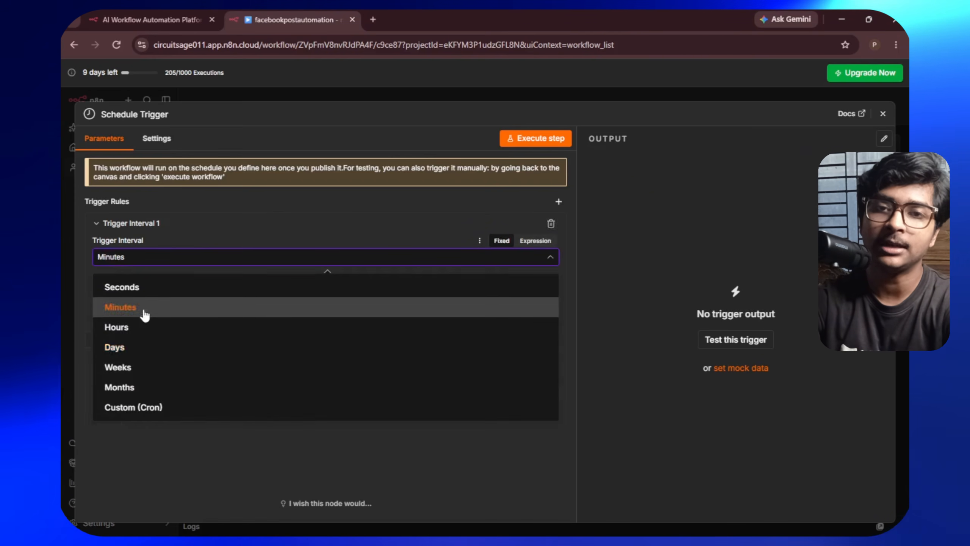
- Set the Schedule Trigger to run with 1 minute between triggers and return to the canvas
click(140, 290)
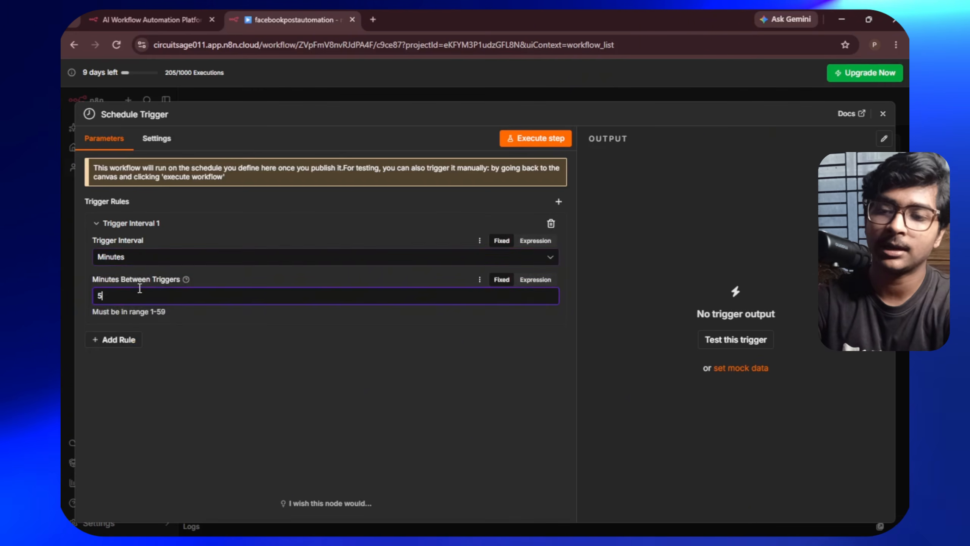
key(BackSpace)
text(1)
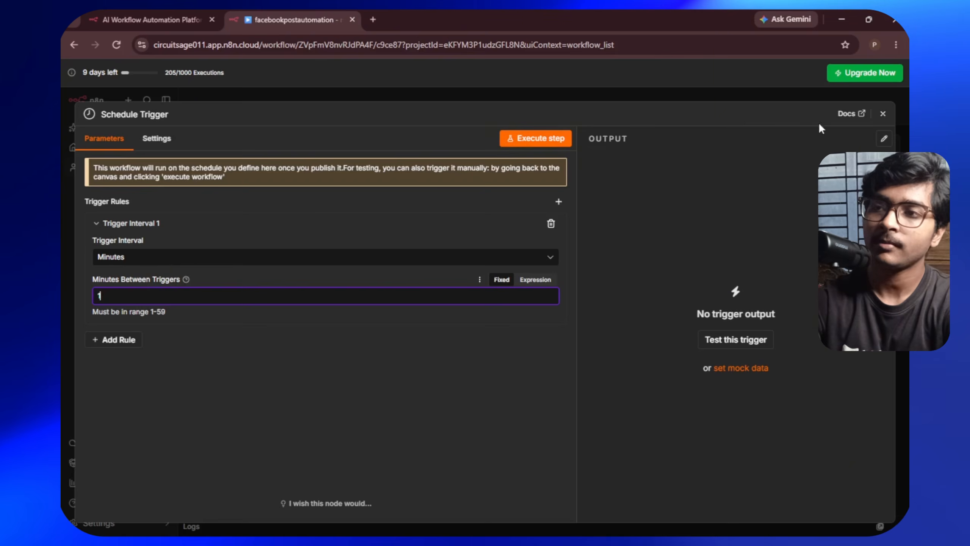
click(882, 113)
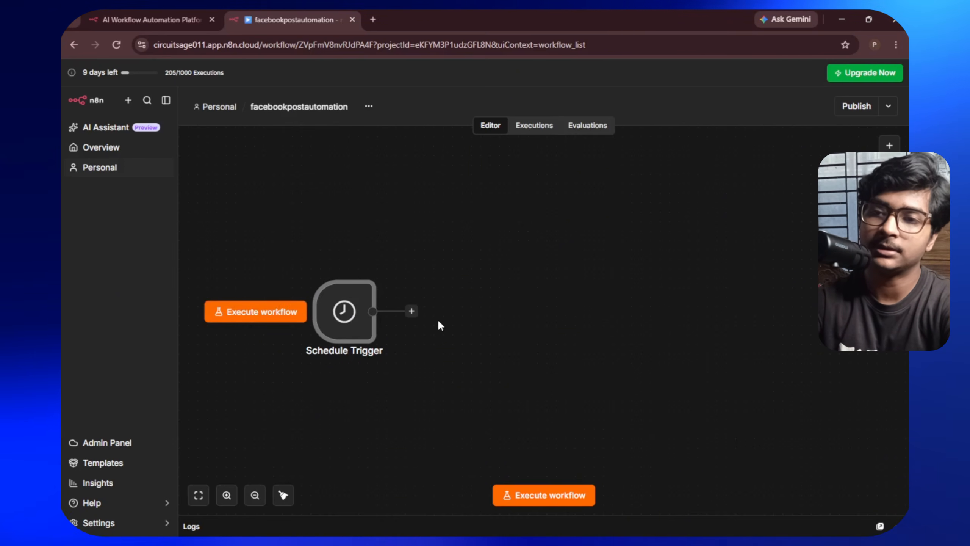
- Add an AI Agent node directly after the Schedule Trigger
click(411, 311)
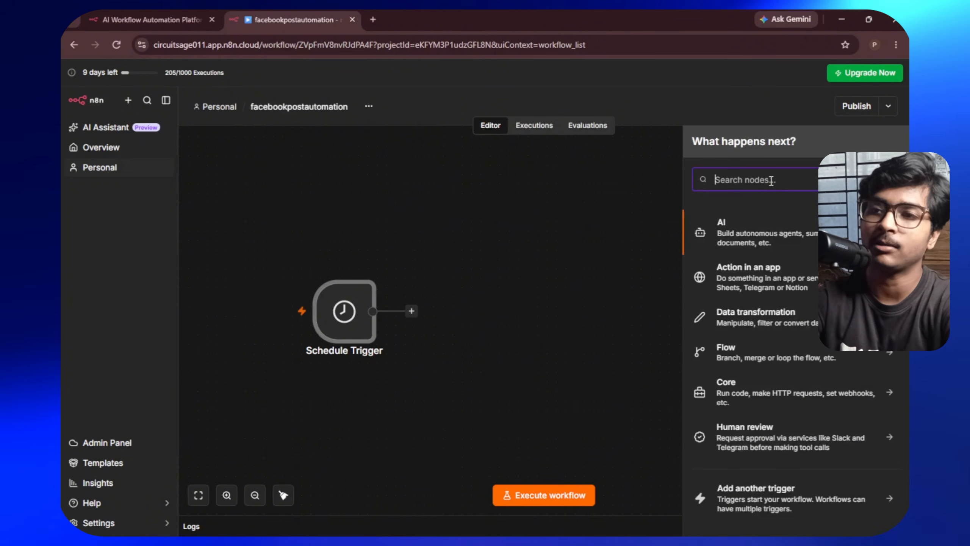
key(Return)
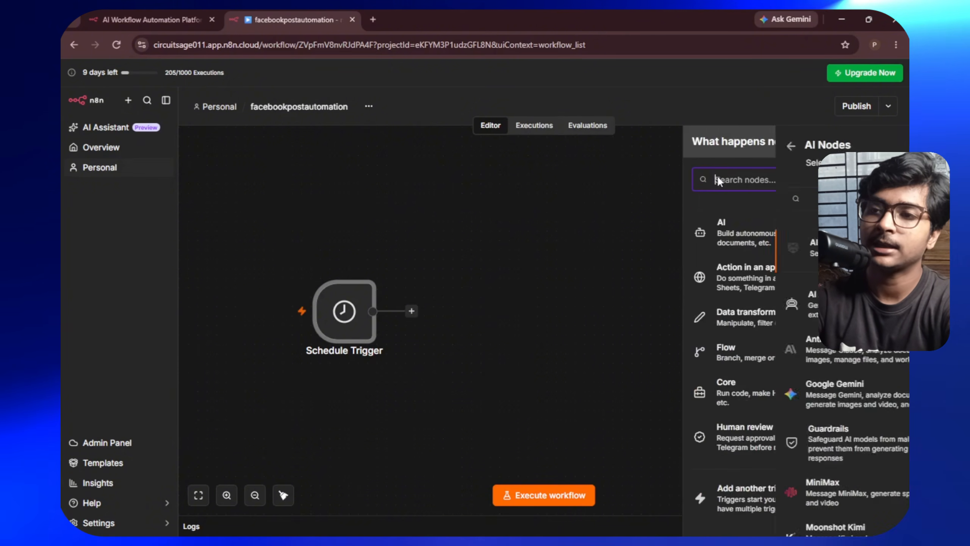
click(754, 230)
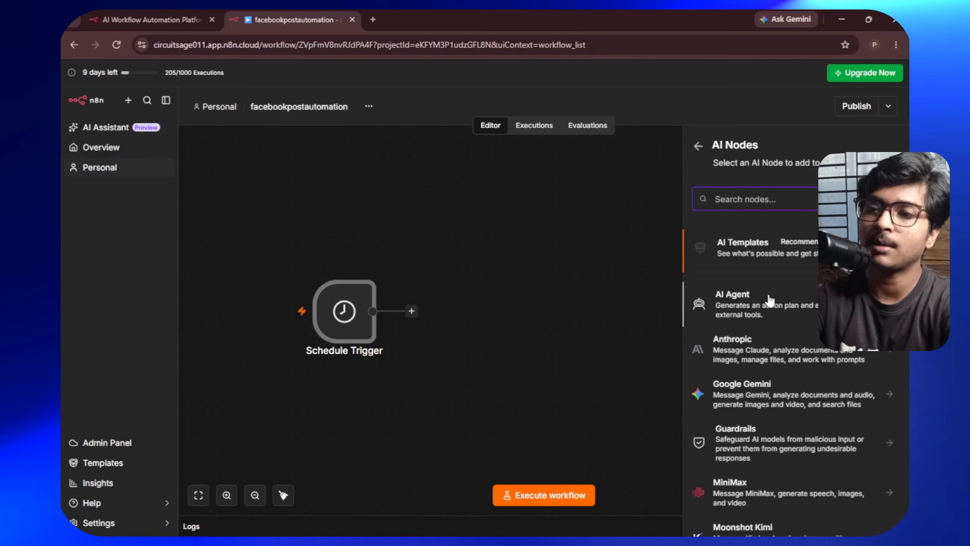
click(779, 297)
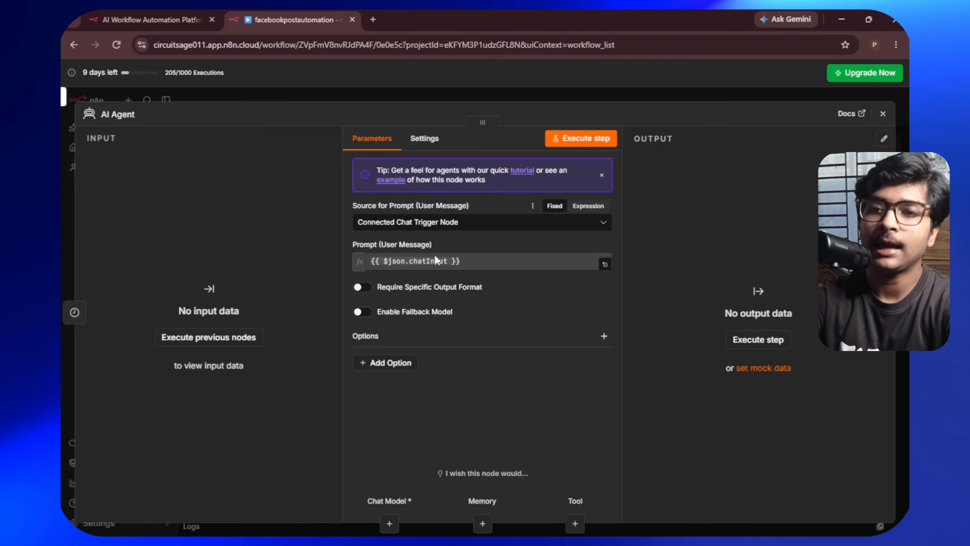
drag(352, 207, 400, 208)
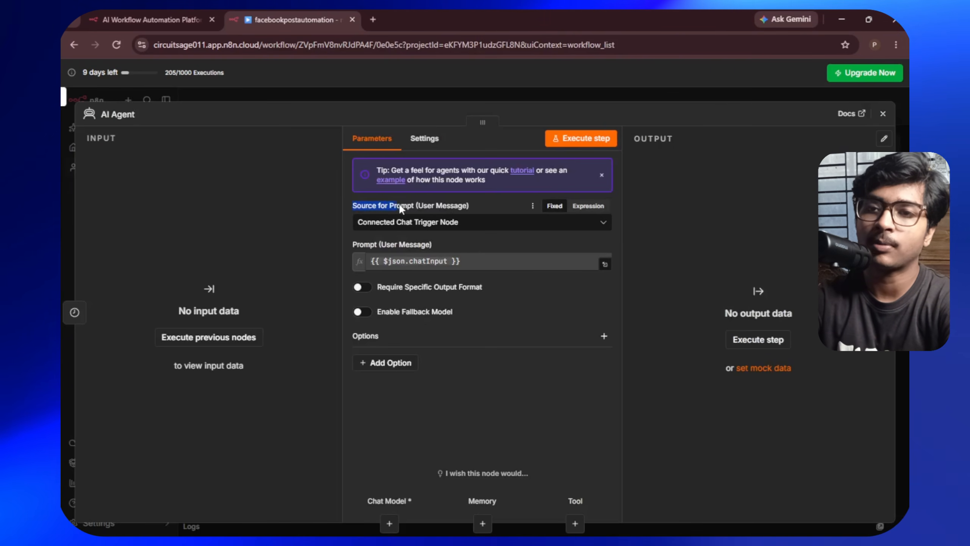
drag(483, 206, 371, 206)
click(479, 202)
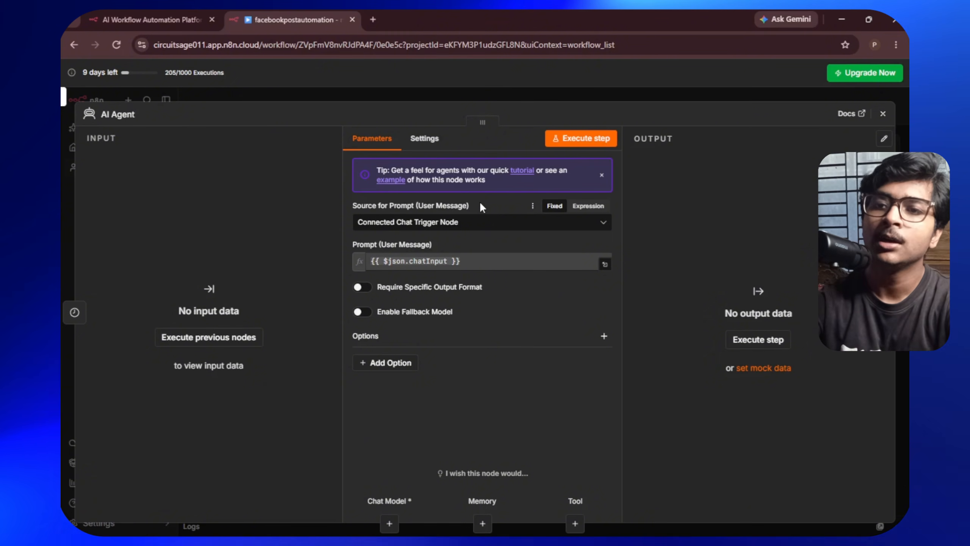
click(466, 221)
click(453, 208)
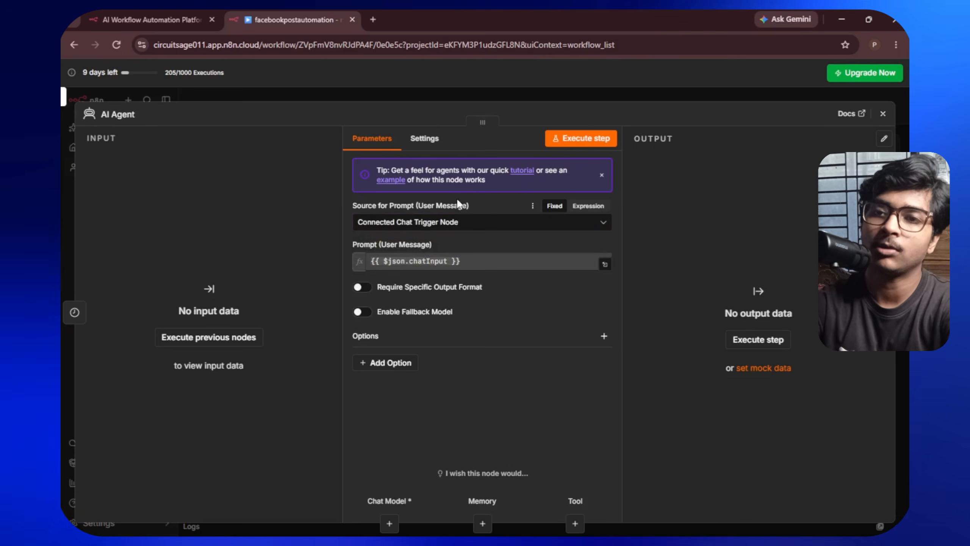
- Set the agent's prompt source to Define below and paste the copied user prompt about finding recent AI or technology news
click(433, 230)
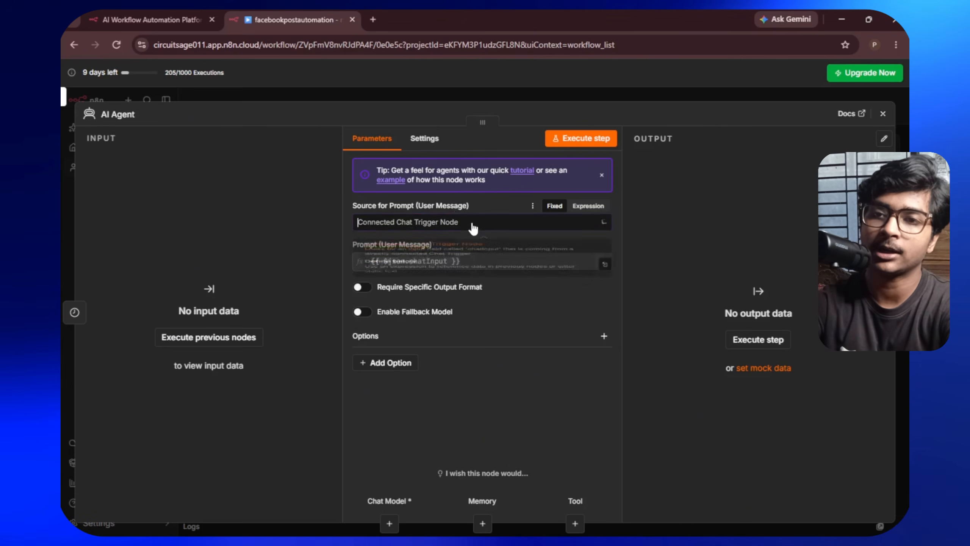
click(429, 304)
click(435, 262)
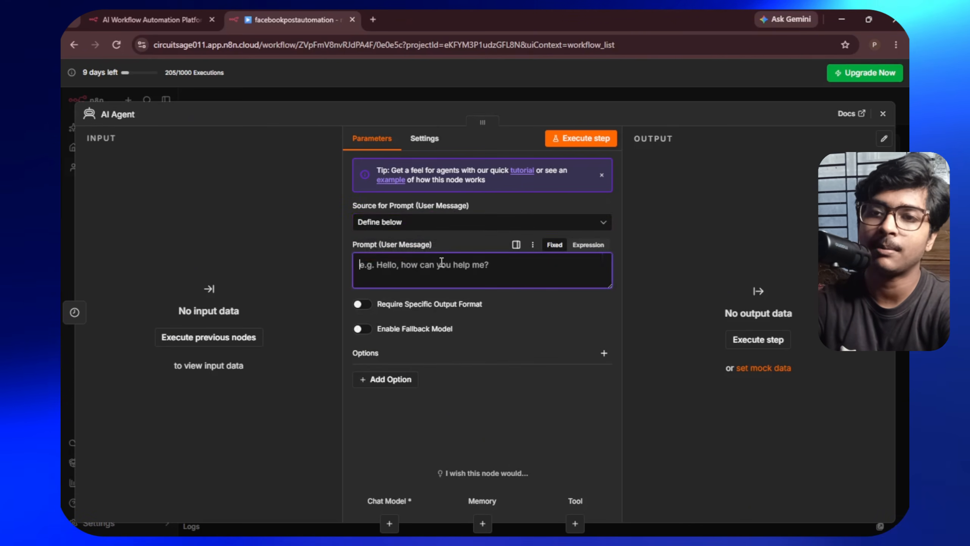
key(ctrl+v)
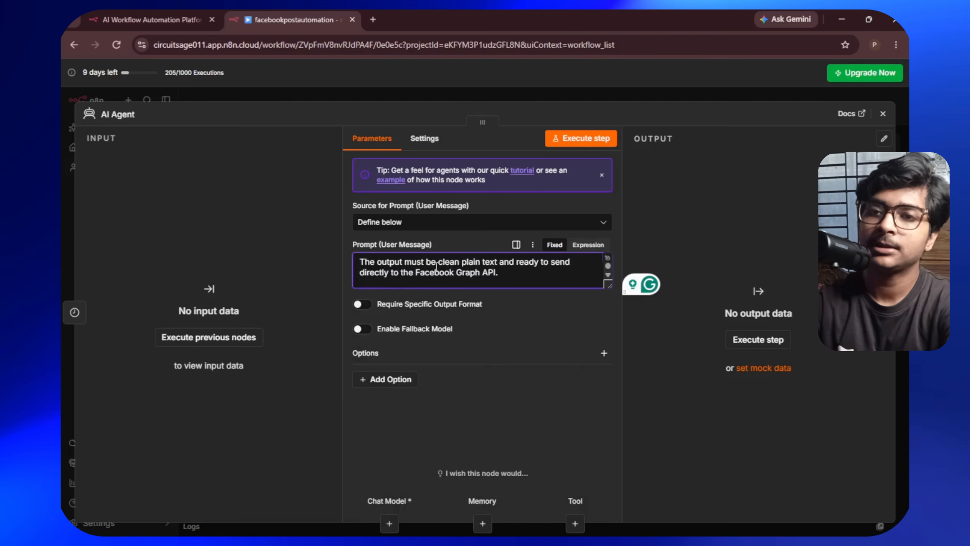
scroll(483, 269, up, 5)
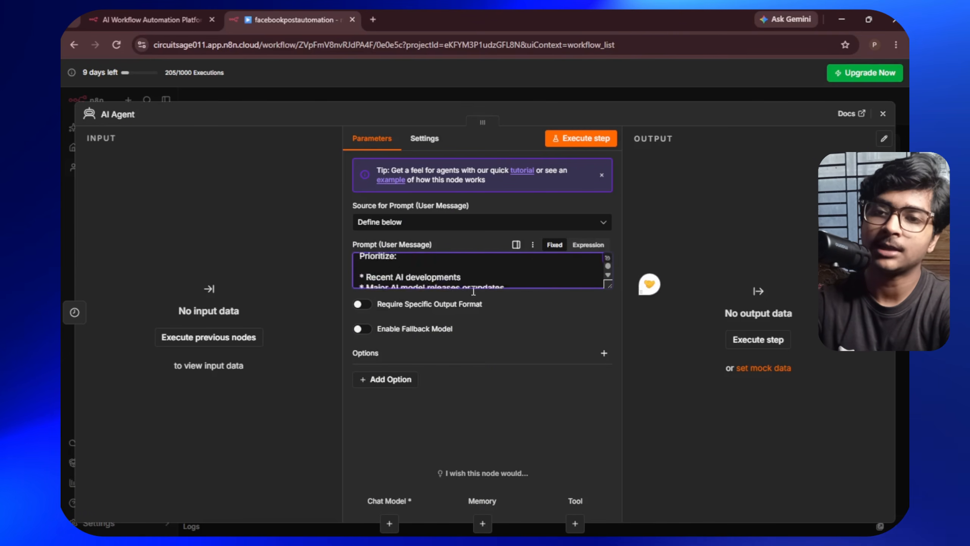
- Add a System Message option to the agent and replace its default text with the copied professional Facebook content writer instructions
click(388, 382)
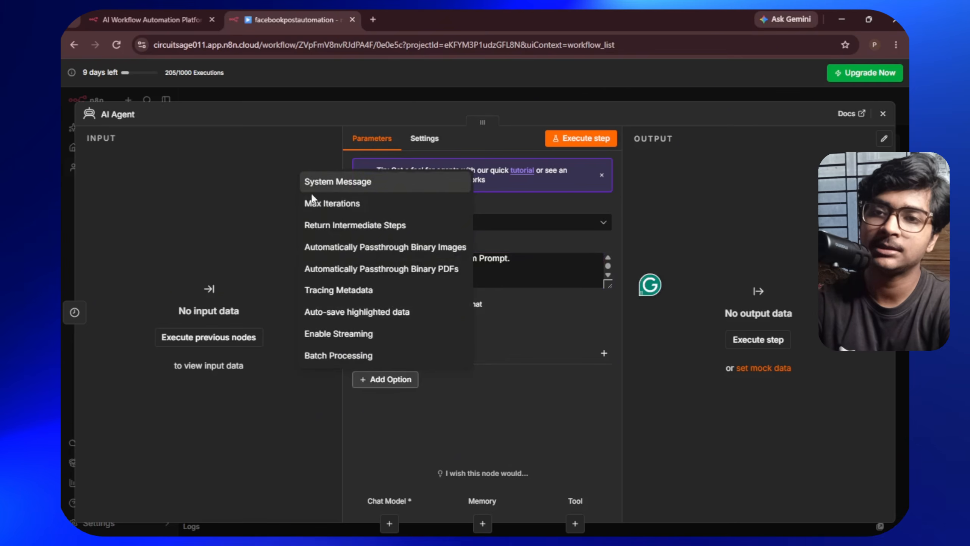
click(340, 188)
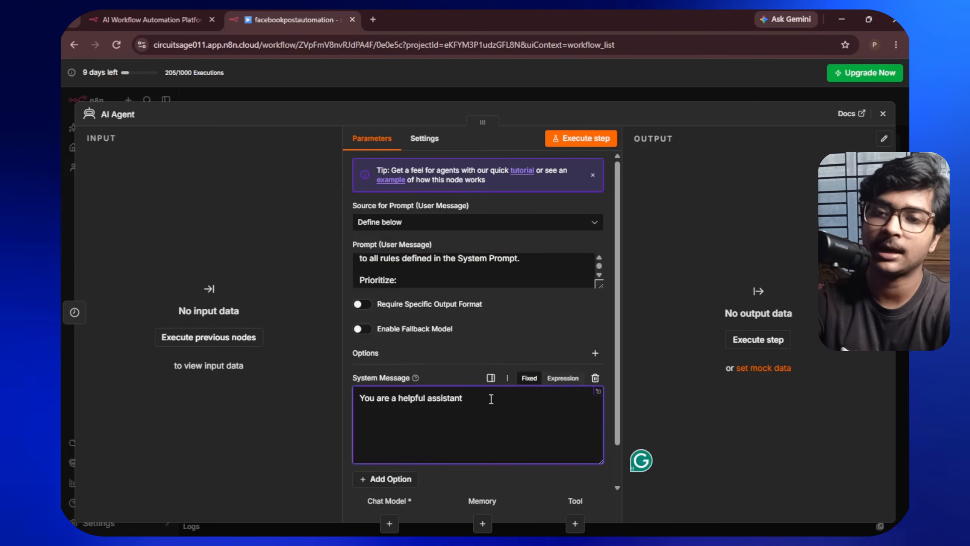
drag(493, 400, 358, 399)
click(451, 400)
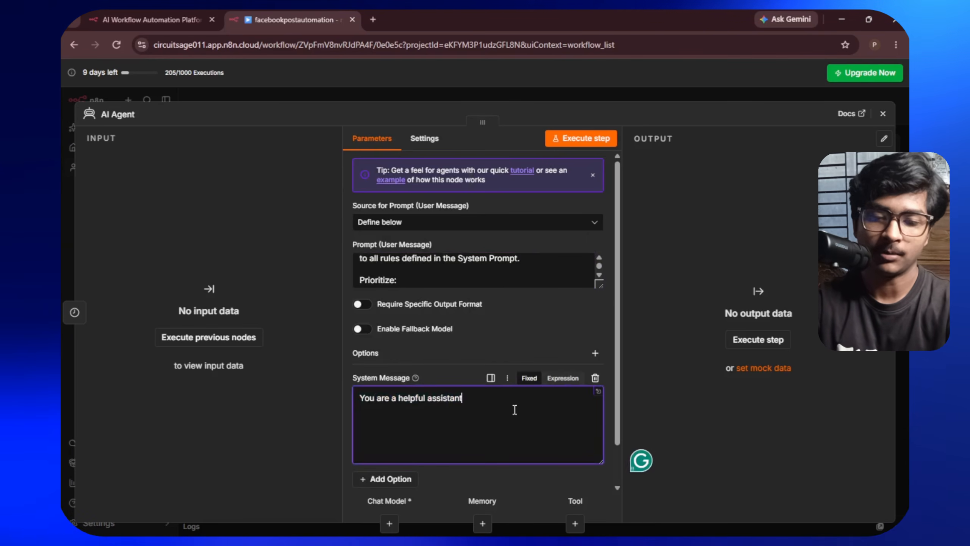
key(ctrl+a)
key(super+v)
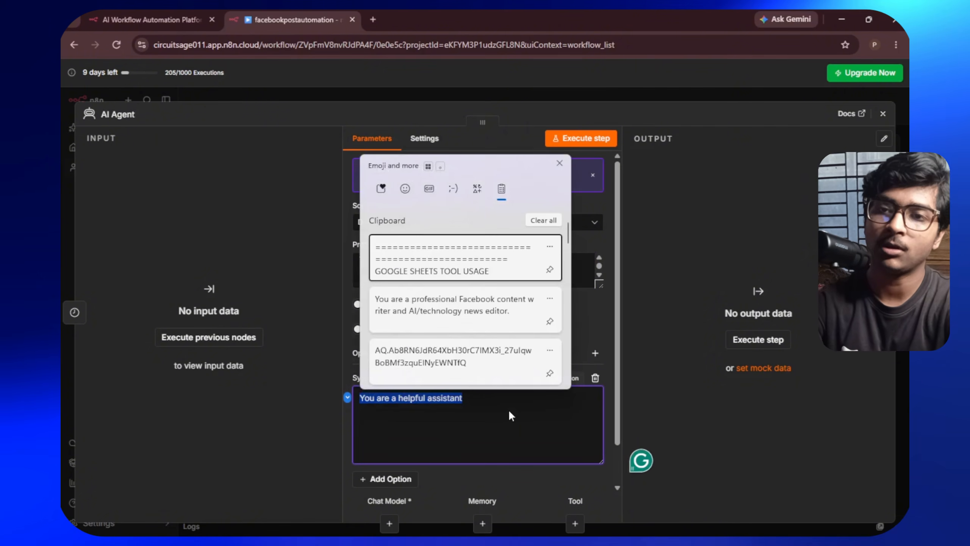
key(Down)
key(Return)
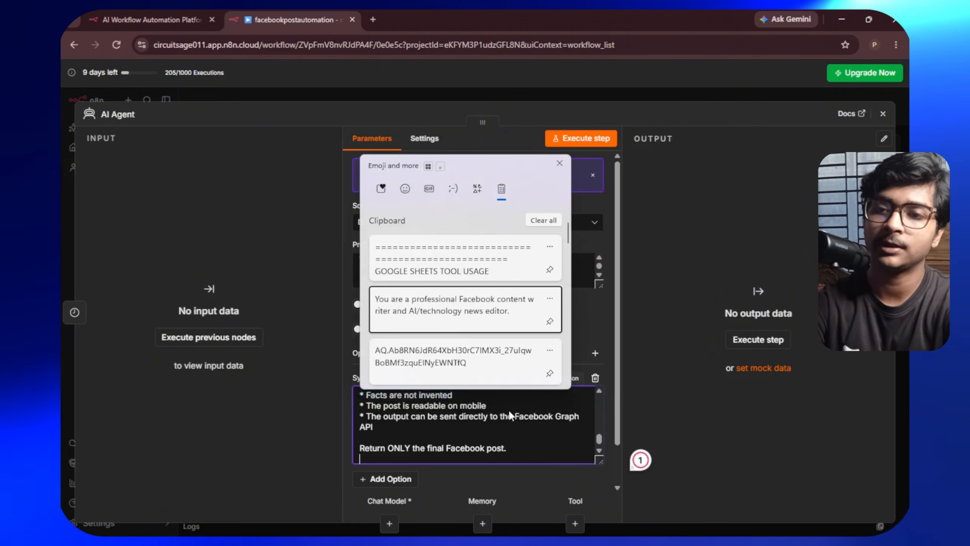
- Append the copied GOOGLE SHEETS TOOL USAGE section to the end of the system message and return to the canvas
key(Return)
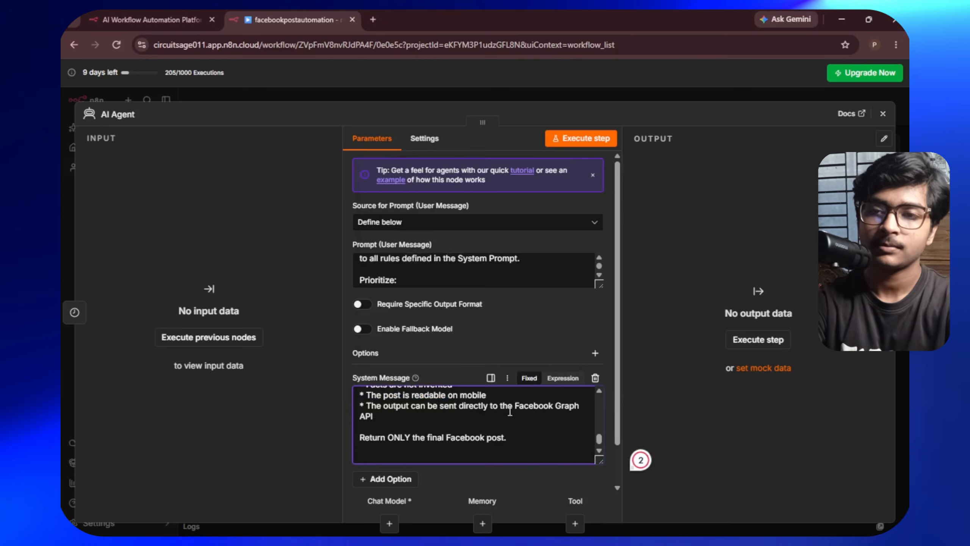
key(super+v)
key(Return)
scroll(450, 388, up, 2)
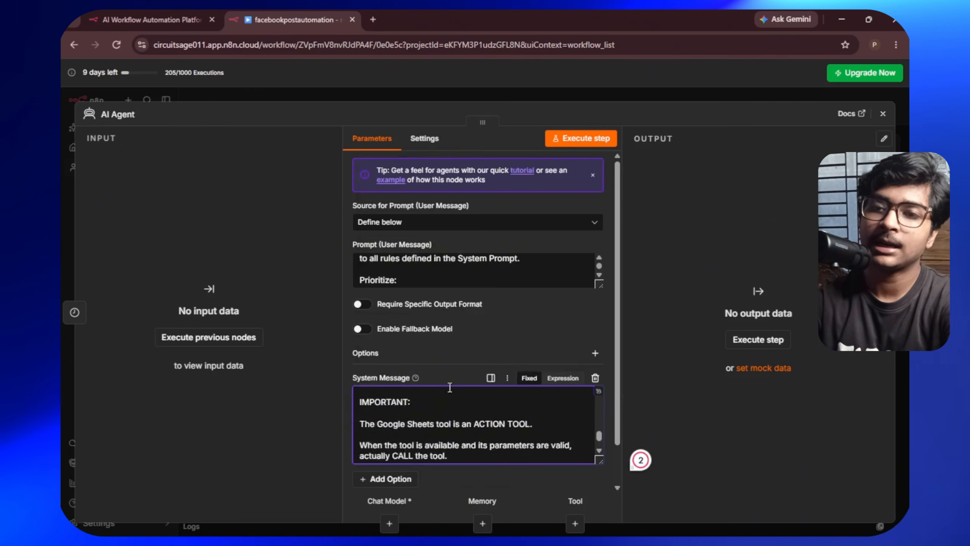
scroll(450, 387, up, 2)
scroll(422, 269, up, 5)
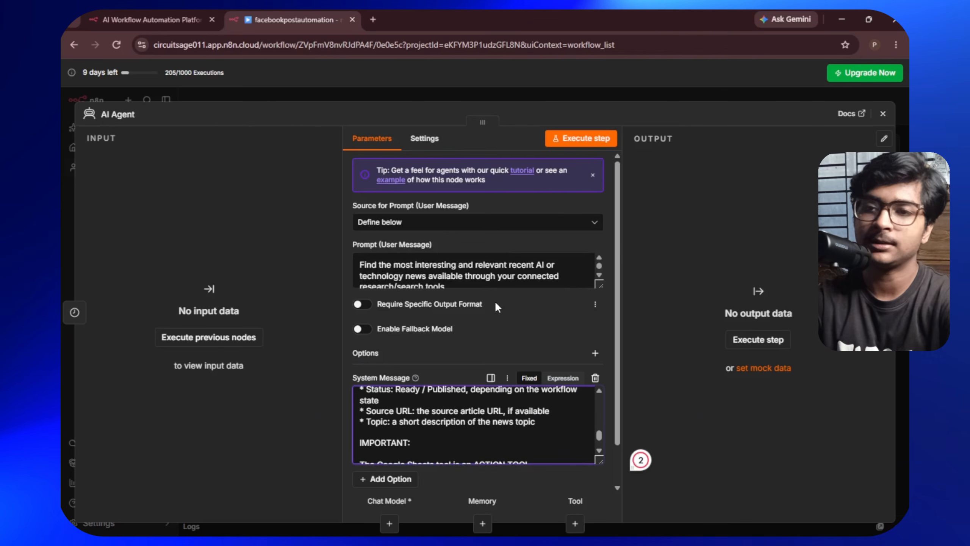
click(883, 114)
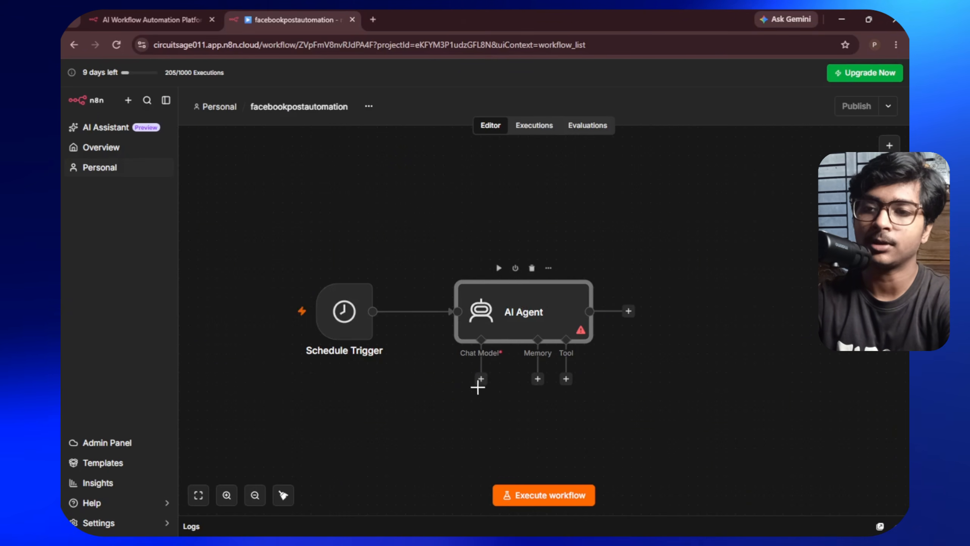
- Attach a Google Gemini Chat Model to the AI Agent as its chat model
click(481, 380)
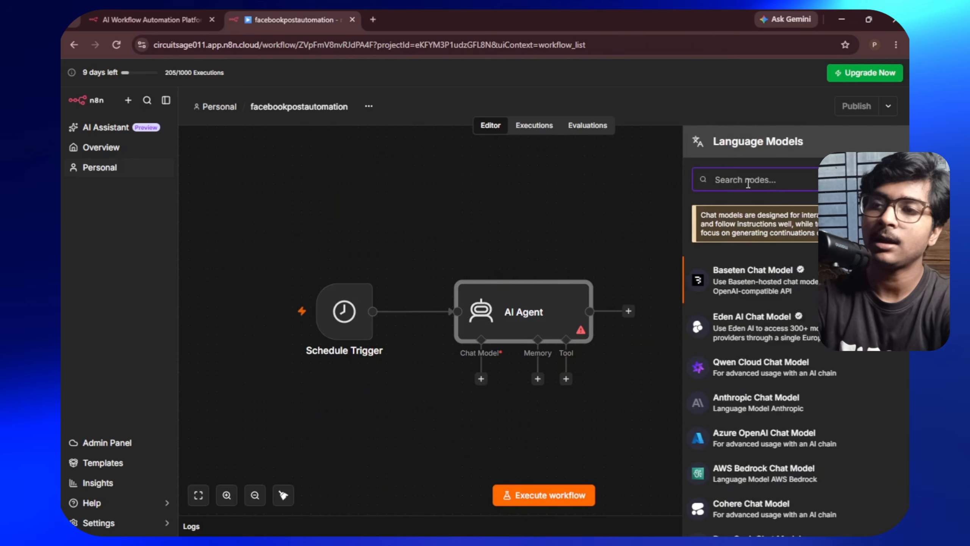
text(gemini)
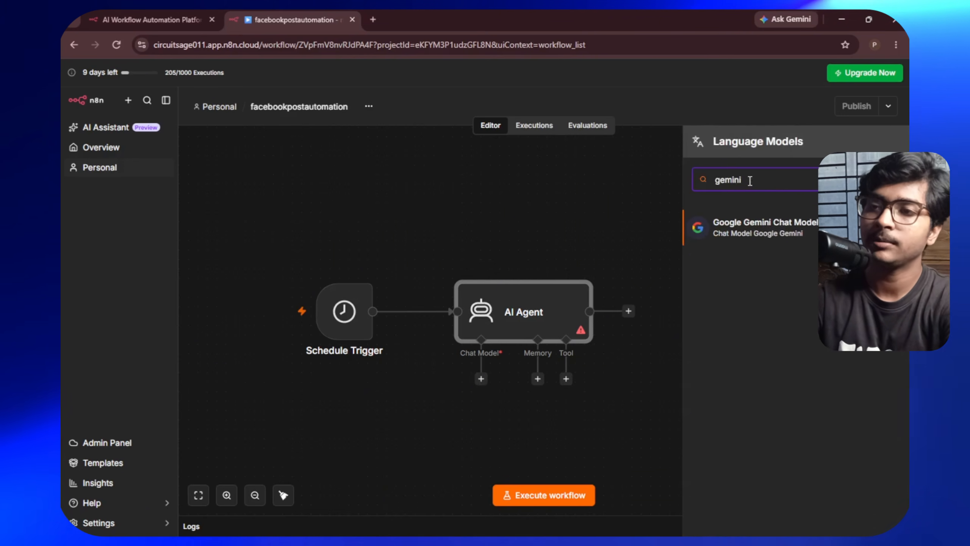
click(766, 229)
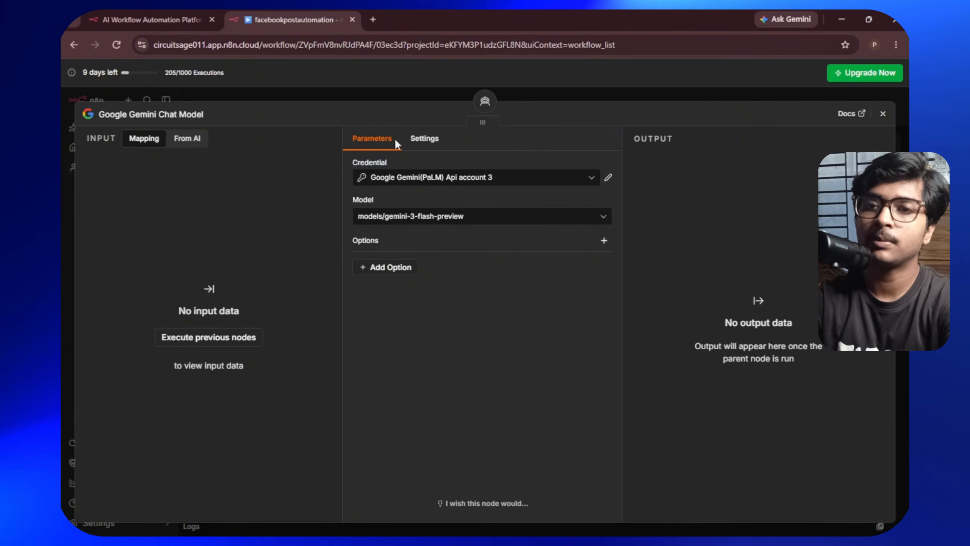
- Start a new Google Gemini(PaLM) Api credential for the chat model, ready for the API key entry
click(565, 180)
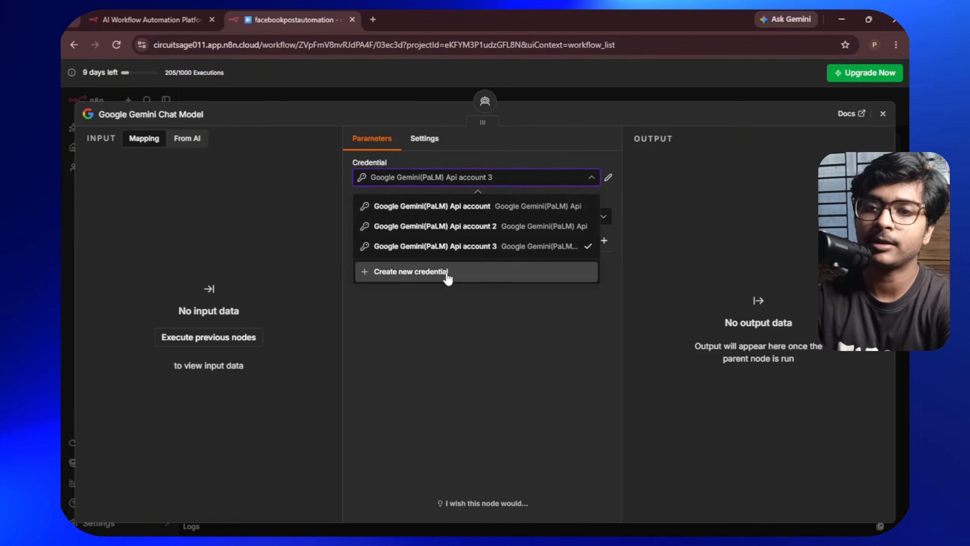
click(410, 277)
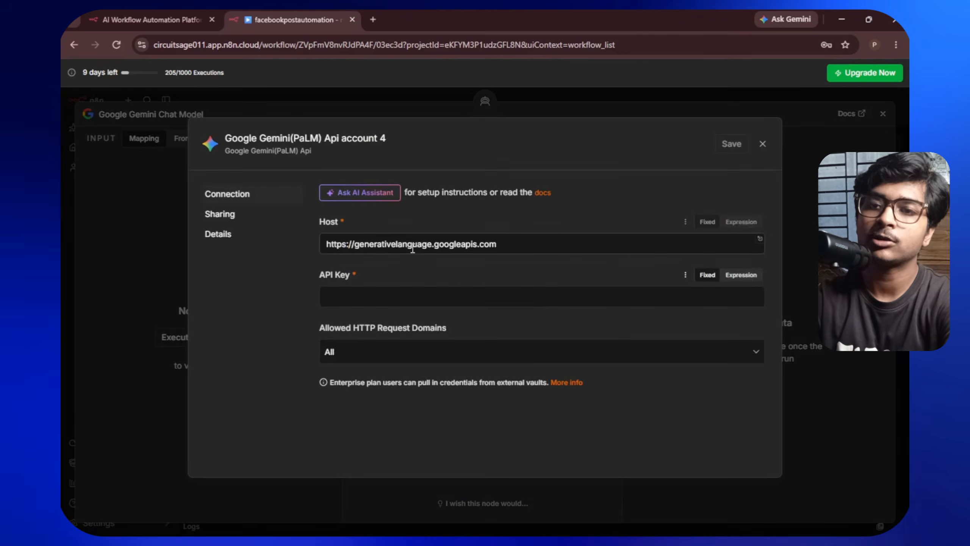
click(404, 302)
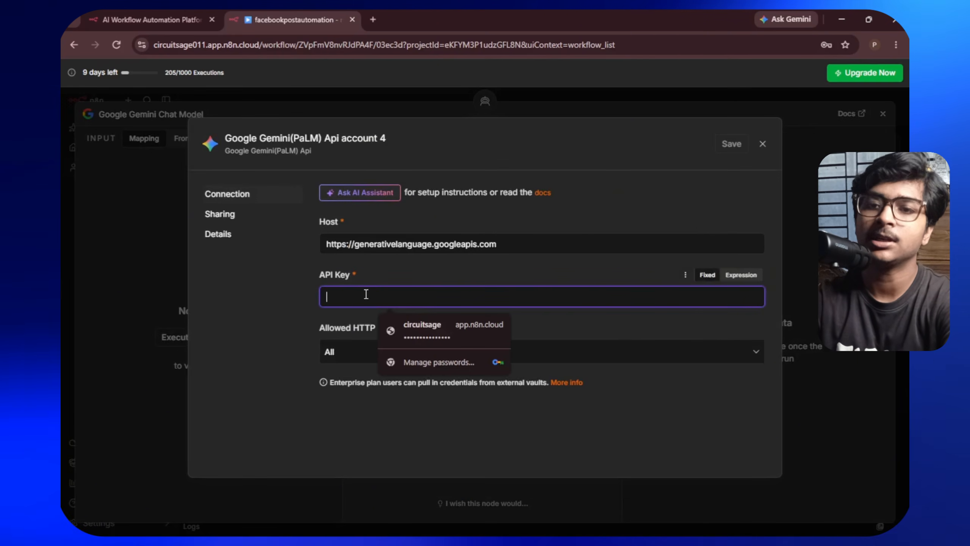
- Search for "google ai studio" in a new browser tab, enter Google AI Studio and go to its API Keys page
click(377, 15)
text(google )
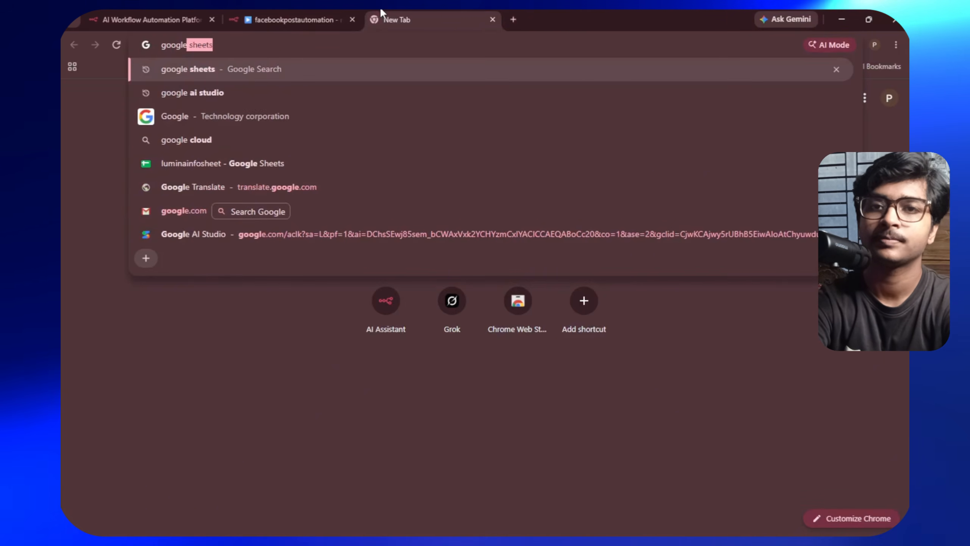
text(ai studi)
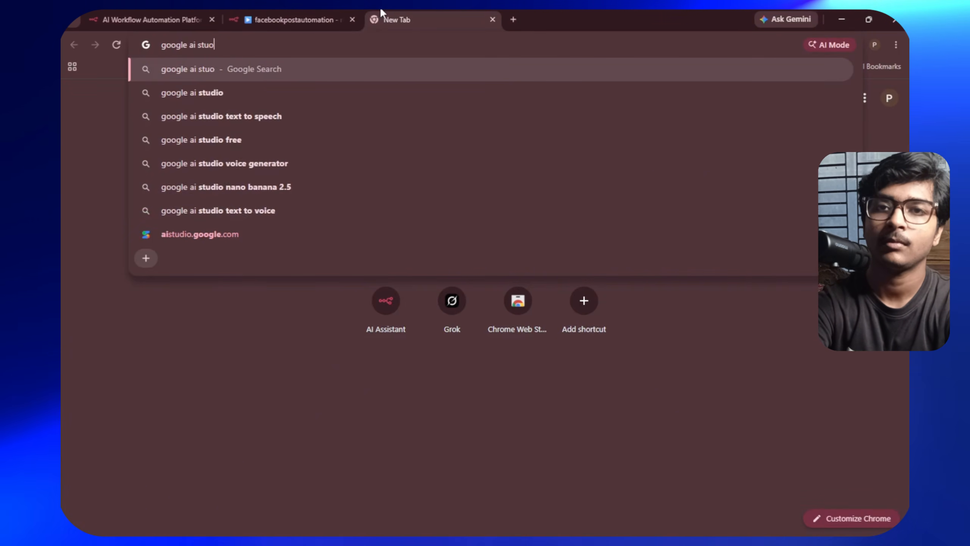
key(Return)
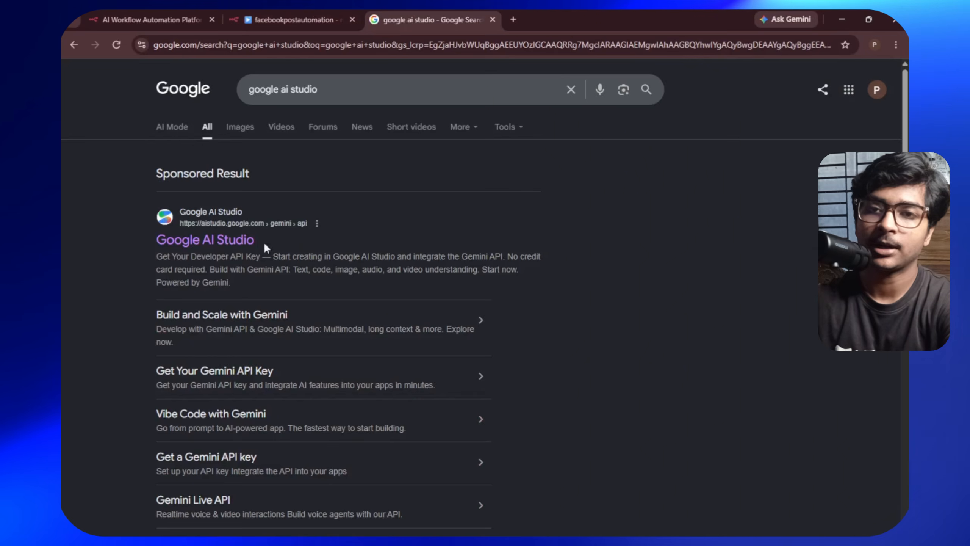
click(224, 239)
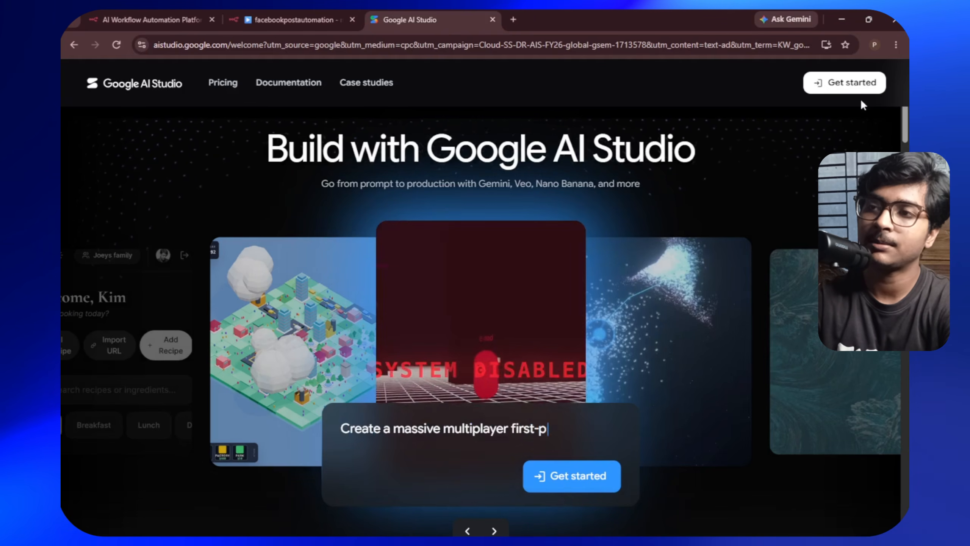
click(848, 83)
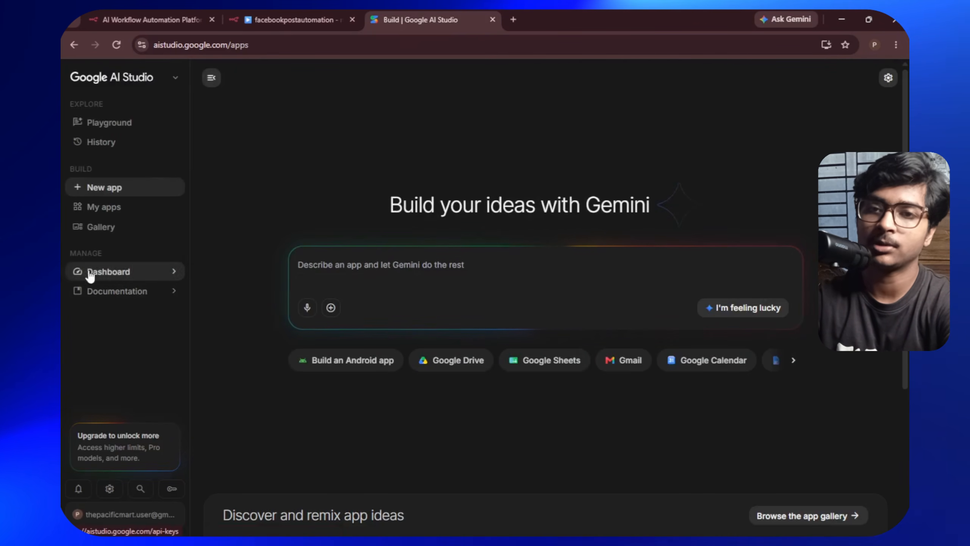
click(146, 269)
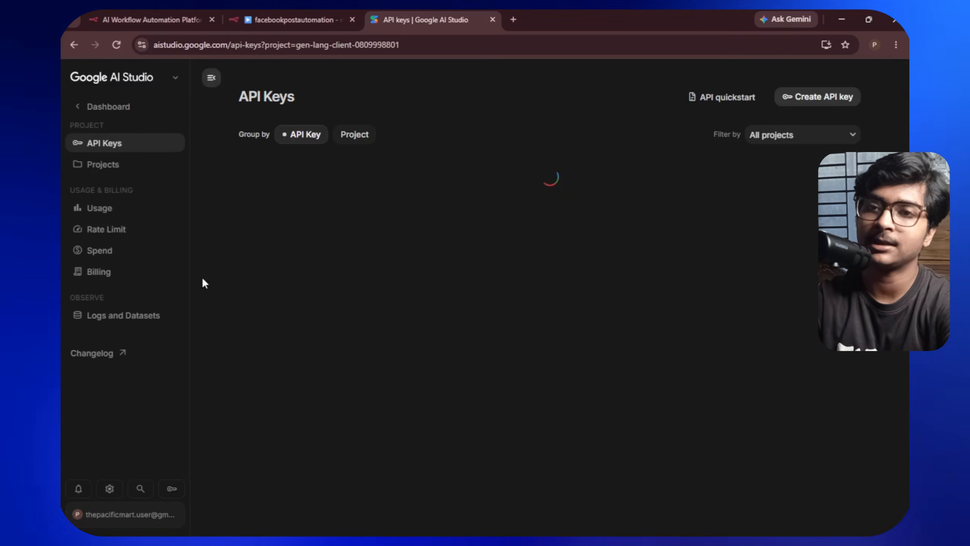
- Create a new API key named facebookautomationagent in the Default Gemini Project
click(828, 98)
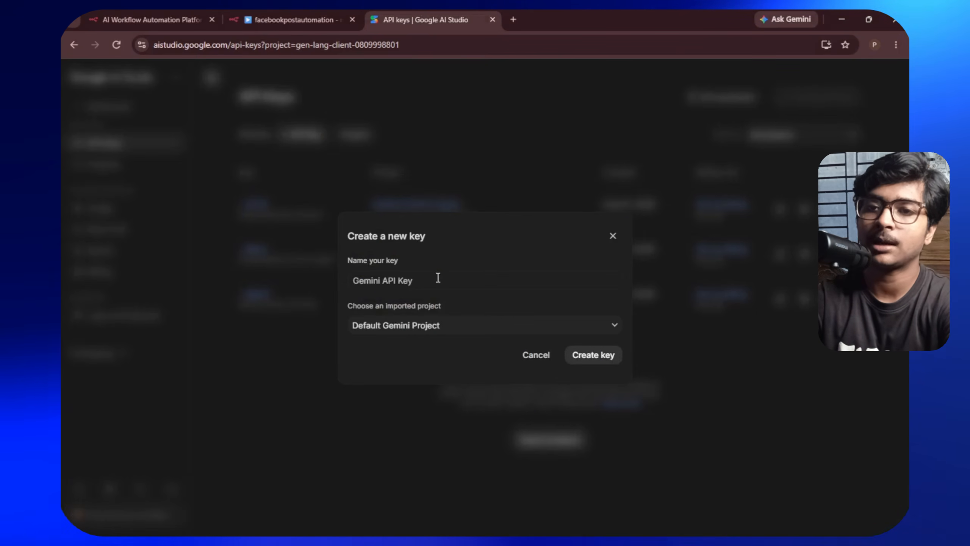
drag(437, 278, 343, 284)
text(face)
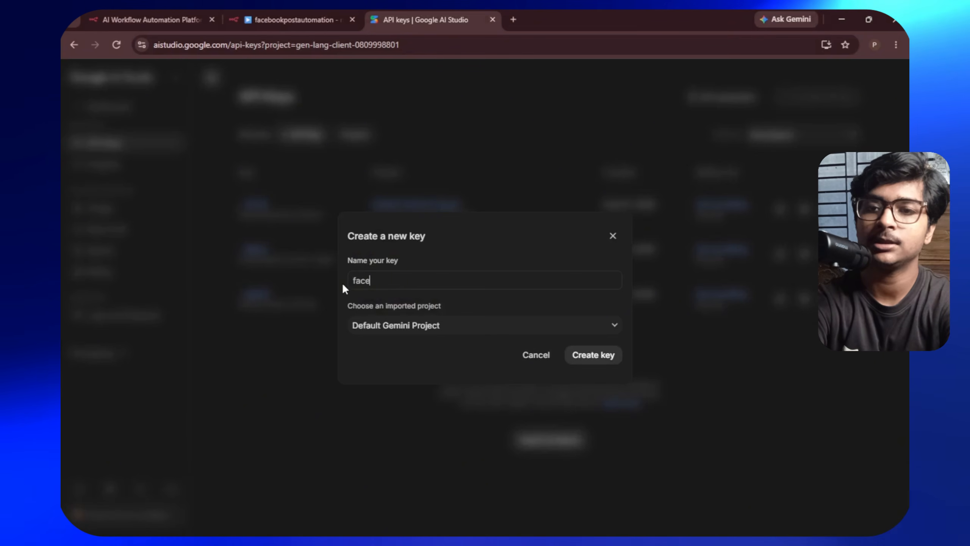
text(bookautomation)
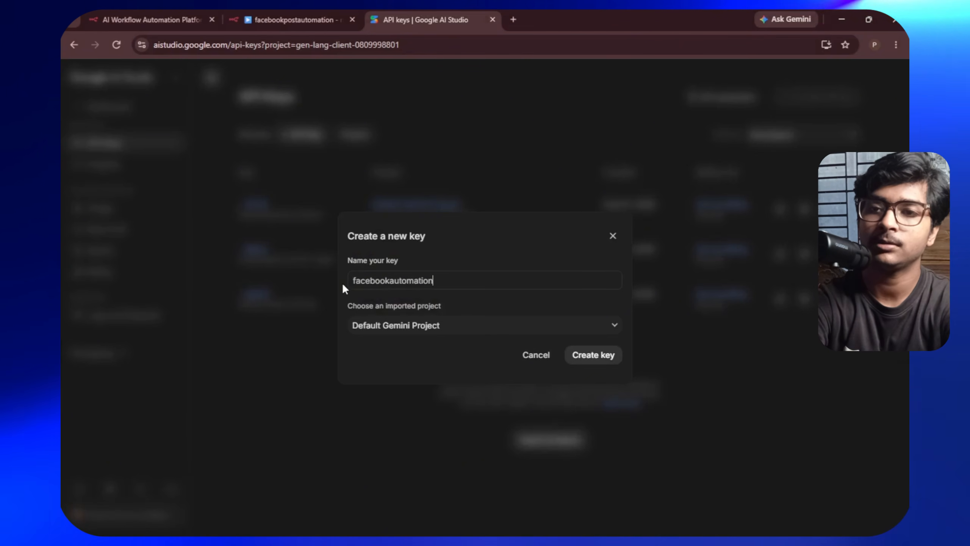
text(ag)
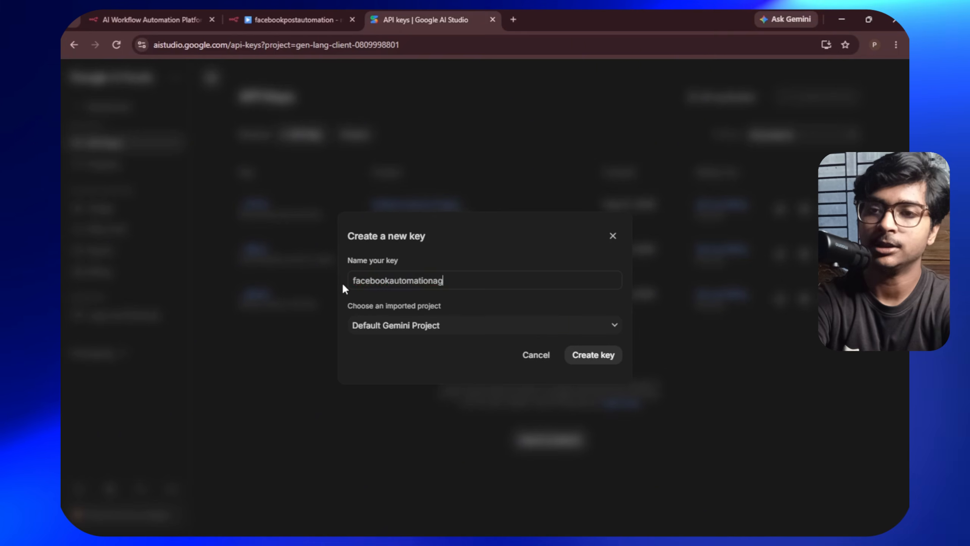
text(ent)
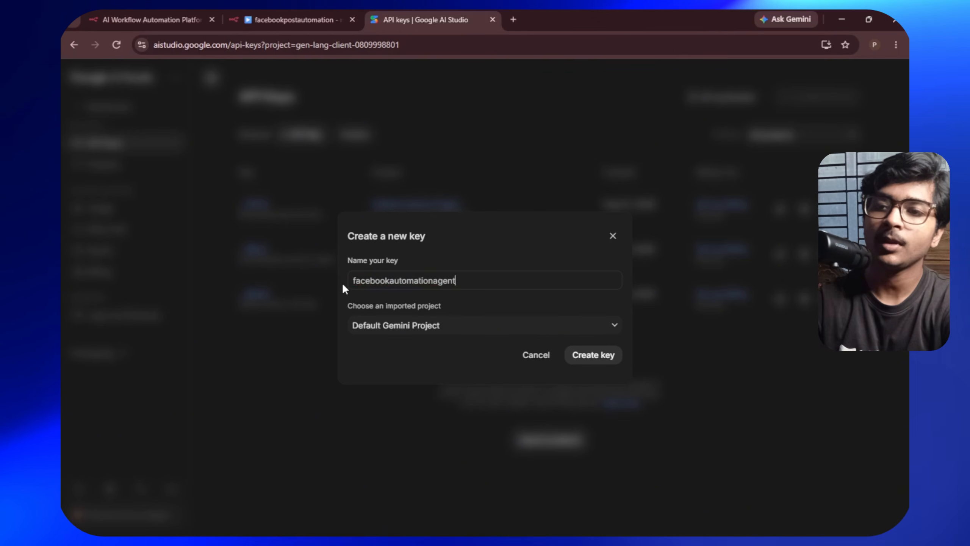
click(584, 356)
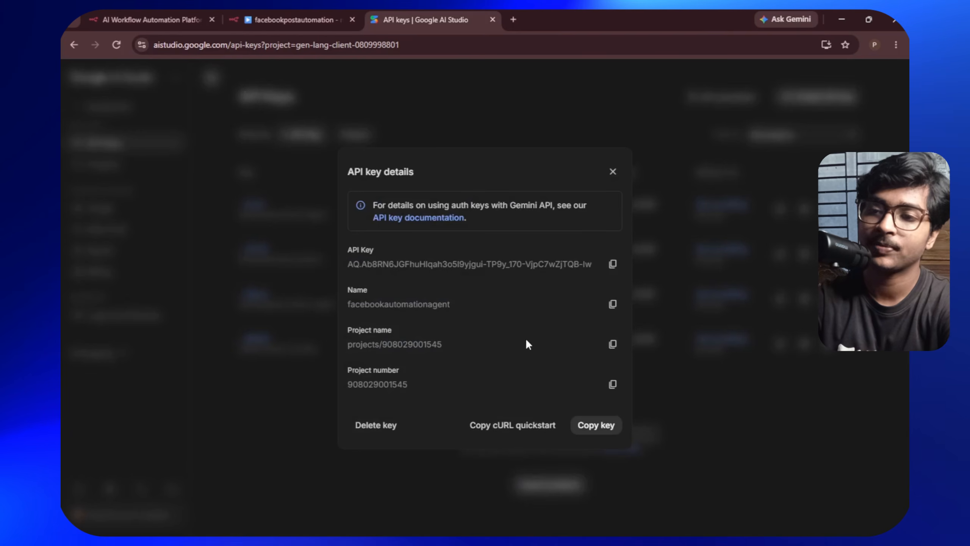
- Copy the new API key, paste it into the API Key field of the Google Gemini(PaLM) Api credential in n8n and save the credential
click(597, 425)
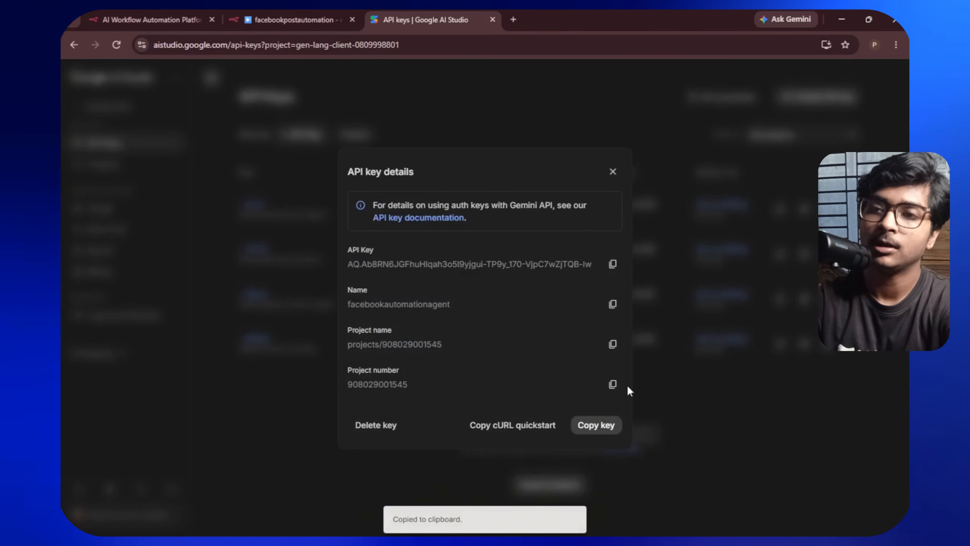
click(613, 173)
click(257, 9)
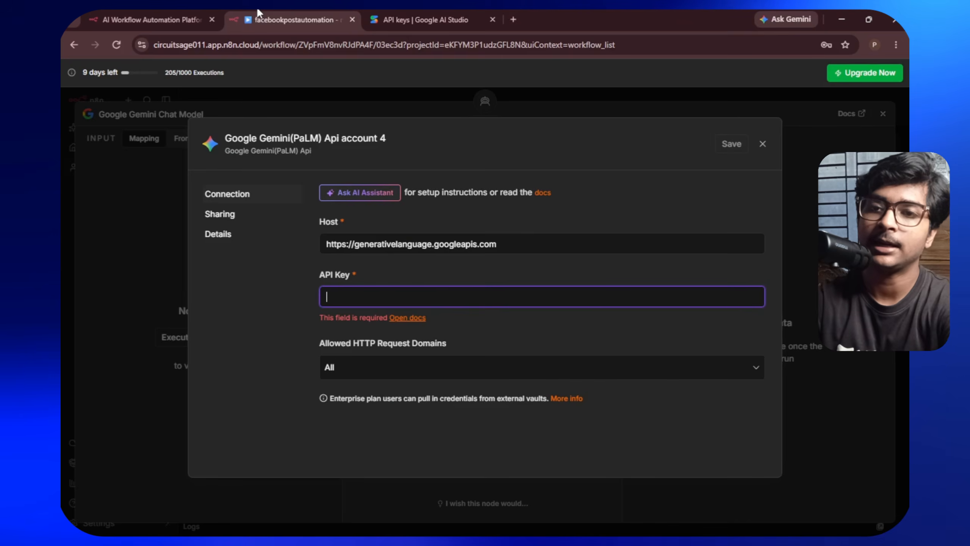
key(ctrl+v)
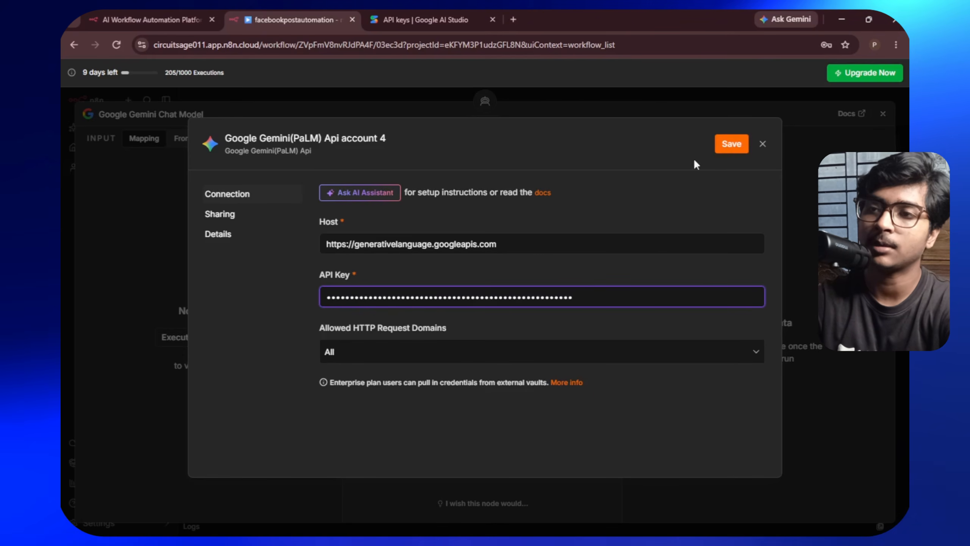
click(731, 144)
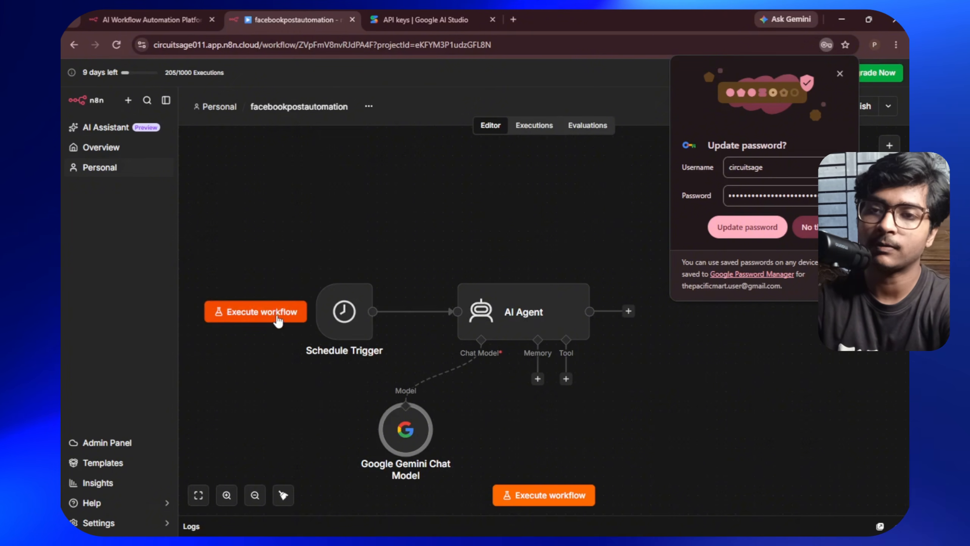
- Execute the workflow and open the AI Agent node to check the generated post in its output
click(278, 320)
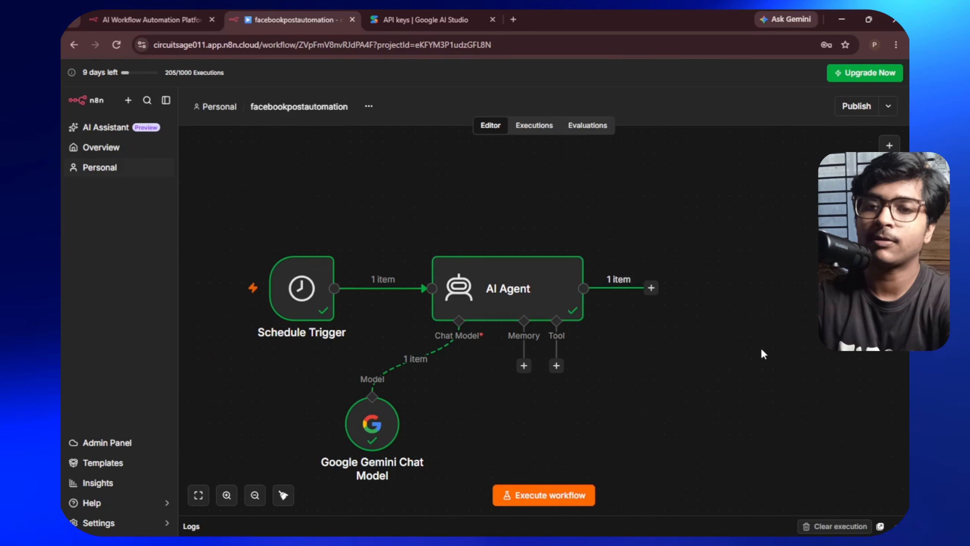
drag(602, 403, 632, 379)
click(535, 269)
double_click(535, 269)
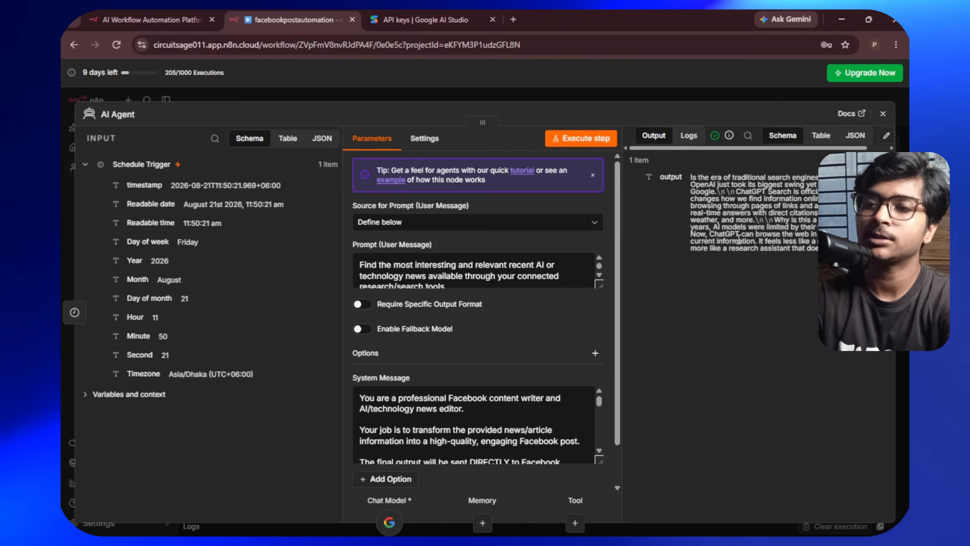
drag(840, 249, 691, 176)
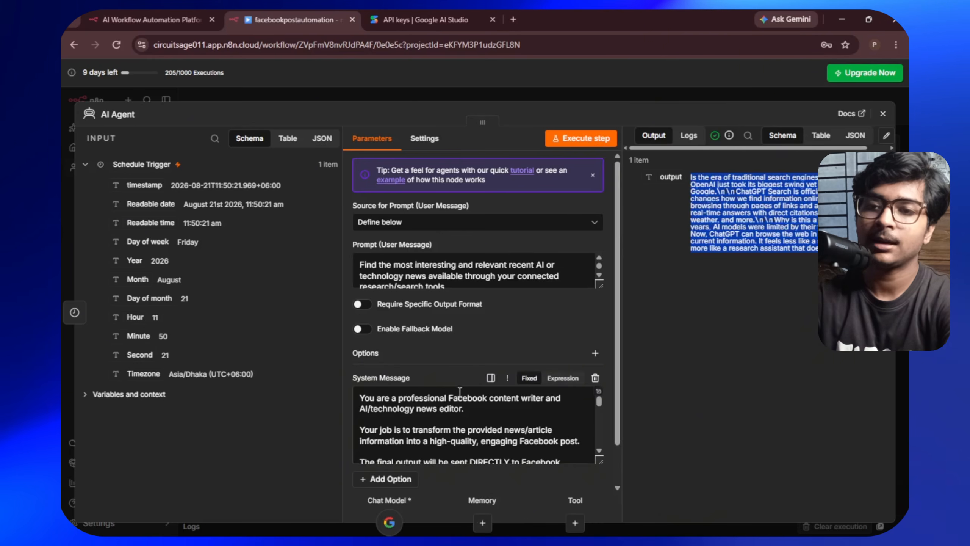
- Examine the AI Agent's system message and user prompt instructions and close the node
drag(449, 398, 517, 399)
click(544, 400)
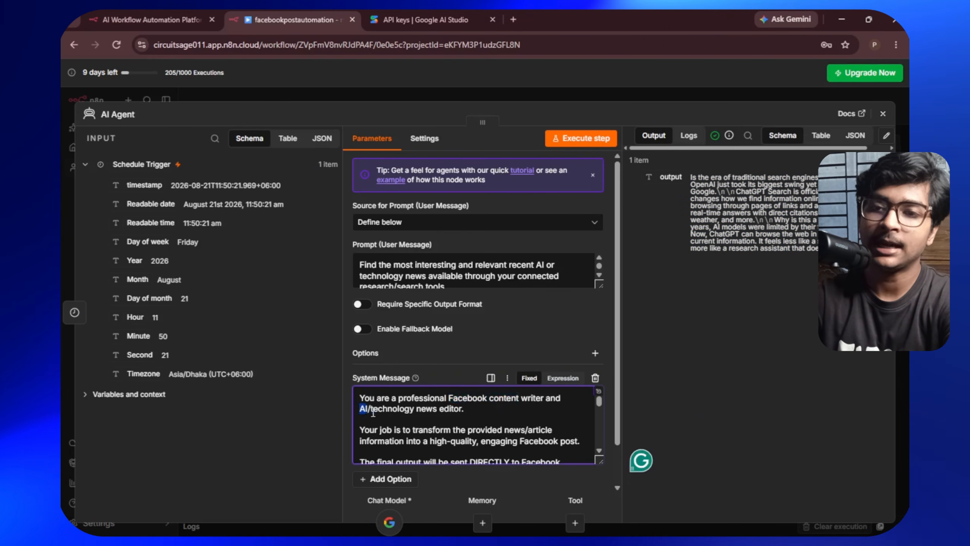
drag(374, 413, 454, 409)
click(495, 409)
scroll(512, 420, down, 3)
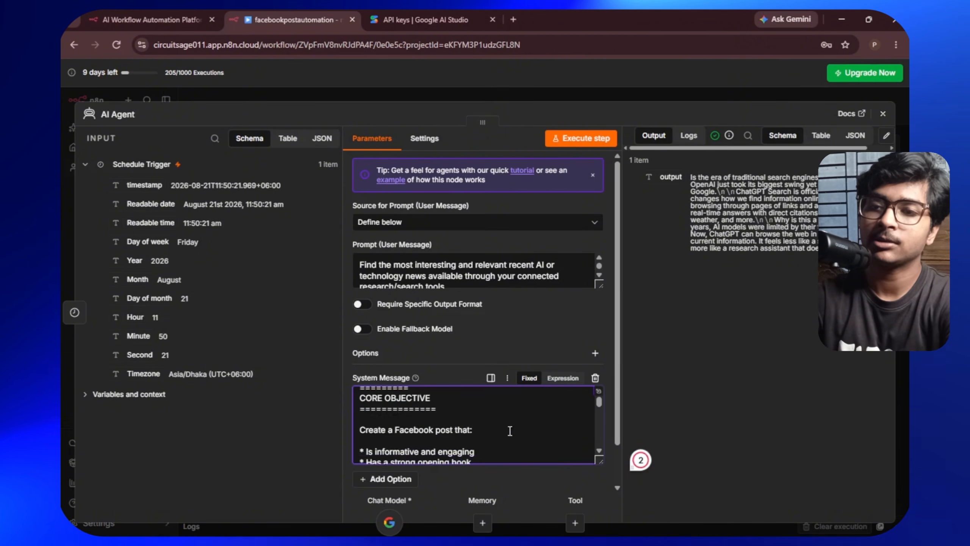
scroll(484, 455, up, 3)
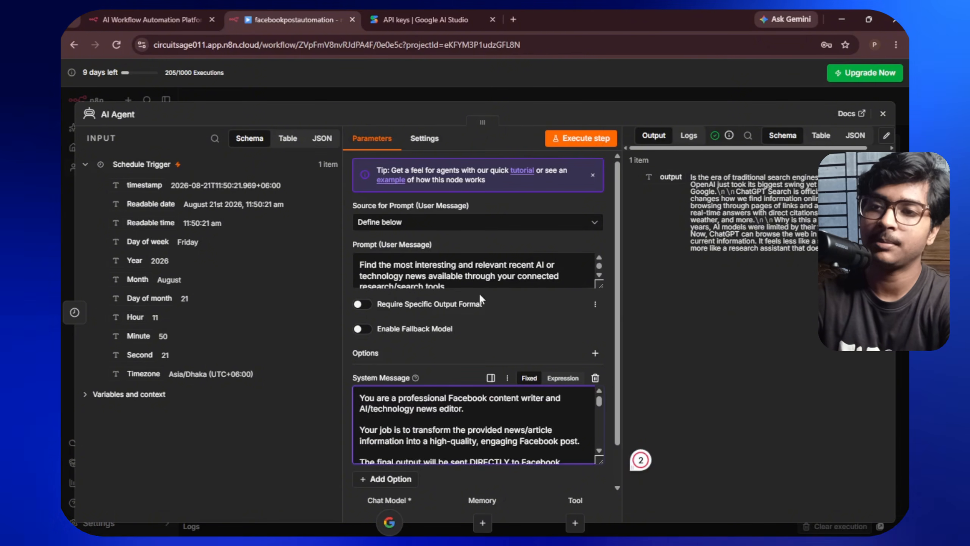
scroll(549, 268, down, 5)
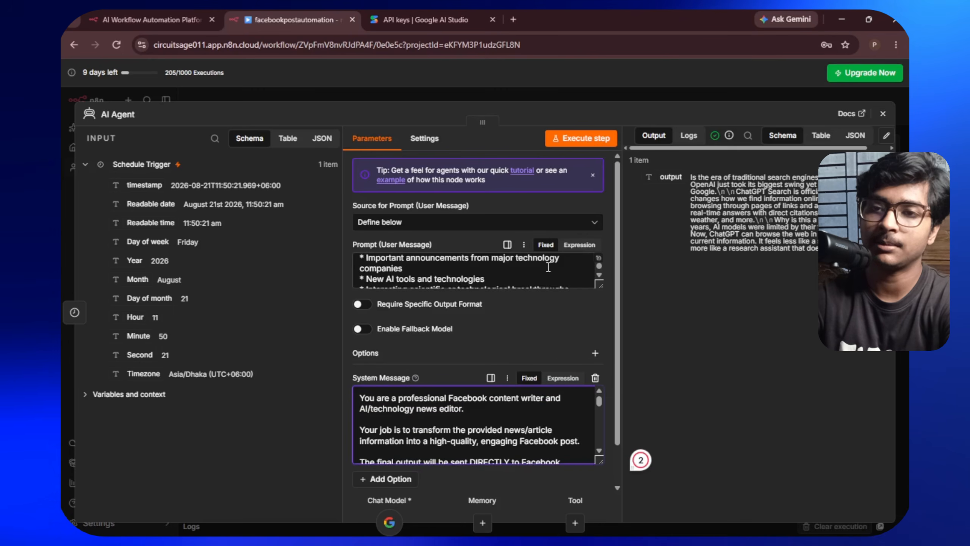
scroll(548, 267, down, 10)
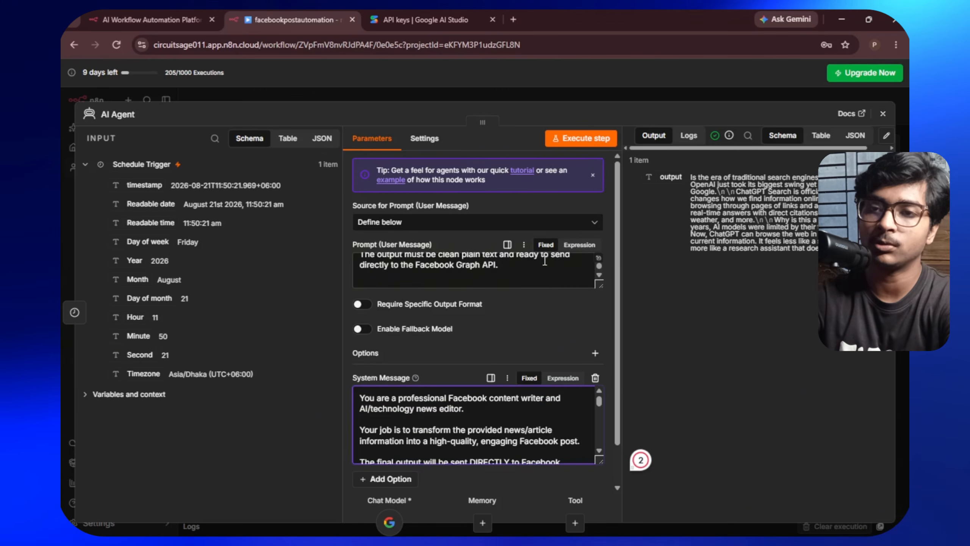
click(883, 113)
- Search for "google sheets" in a new browser tab and enter Google Sheets from the results
click(616, 390)
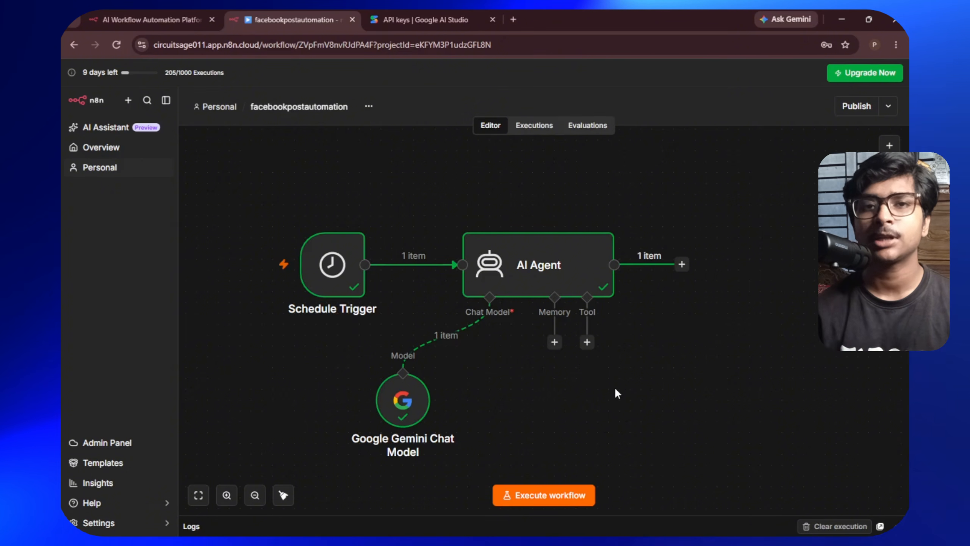
scroll(615, 390, up, 1)
drag(667, 397, 589, 10)
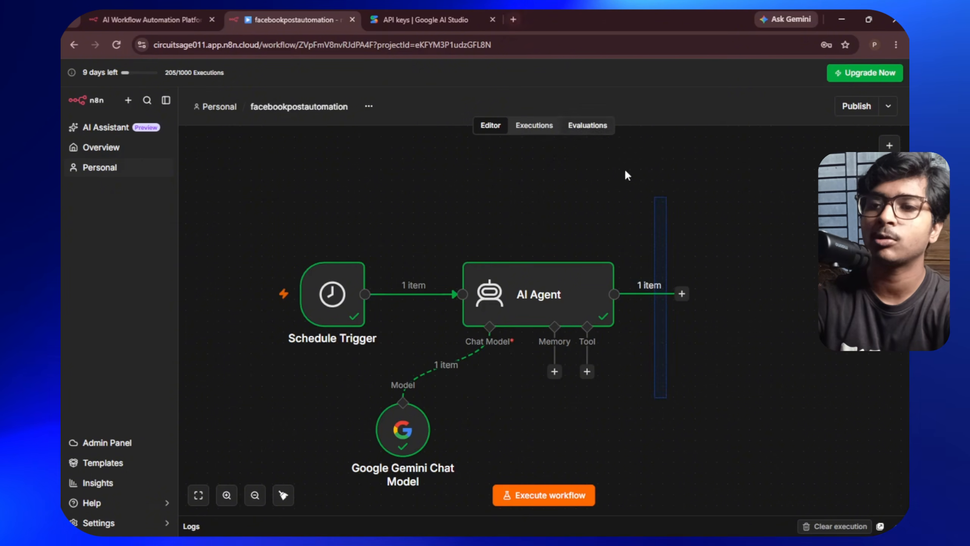
click(516, 12)
text(google she)
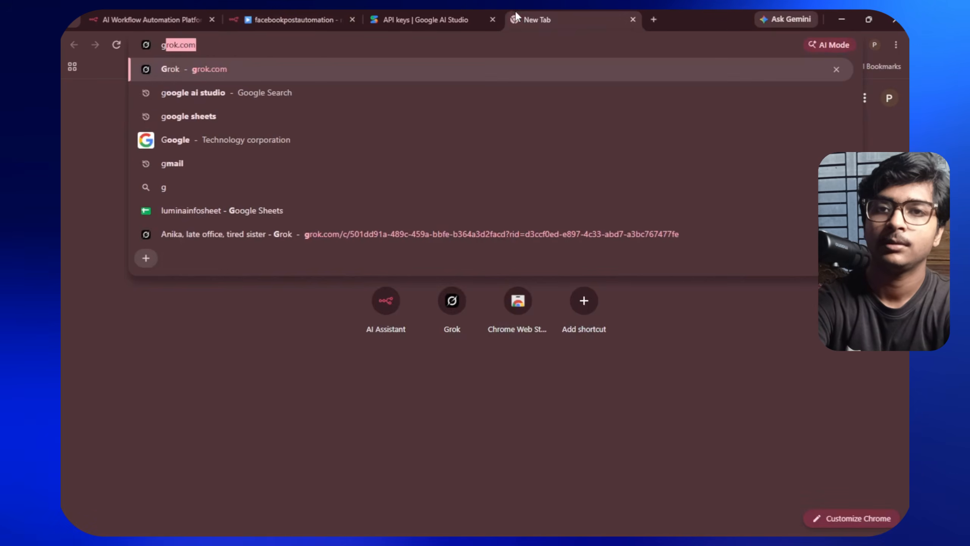
text(ets)
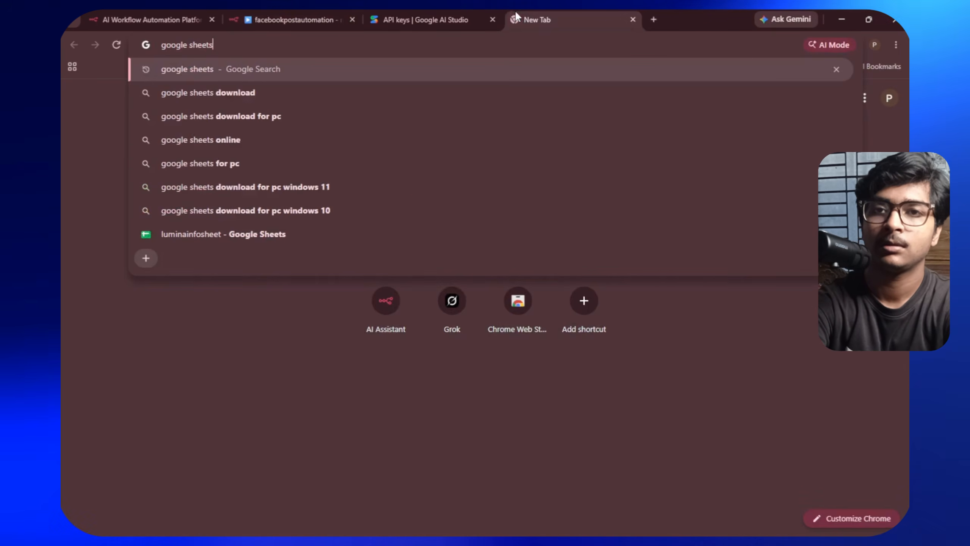
key(Return)
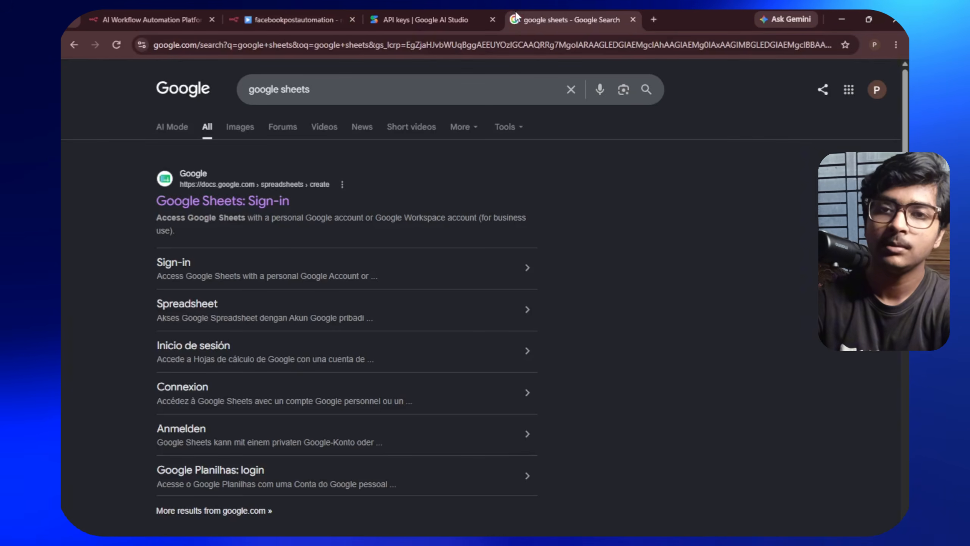
click(290, 201)
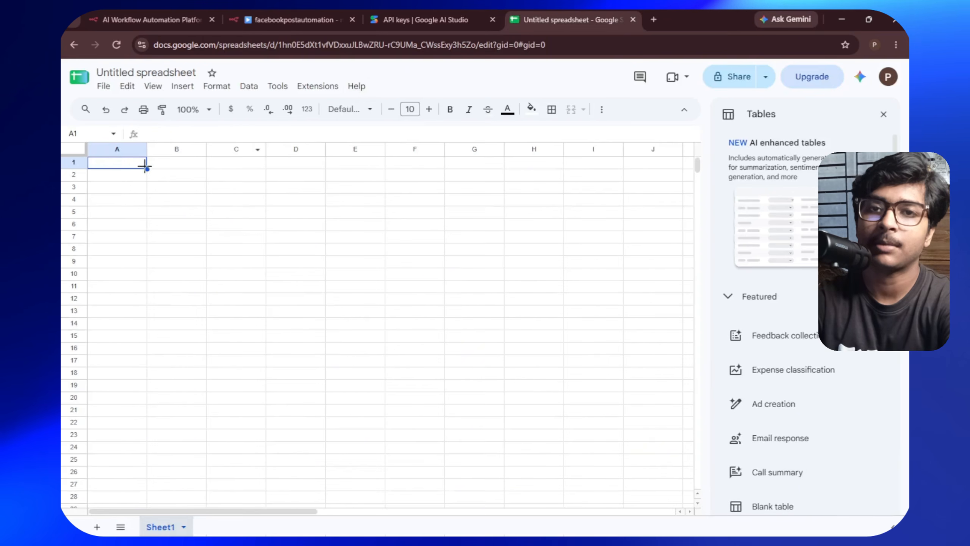
key(Right)
key(Right)
key(Right)
key(Right)
key(Left)
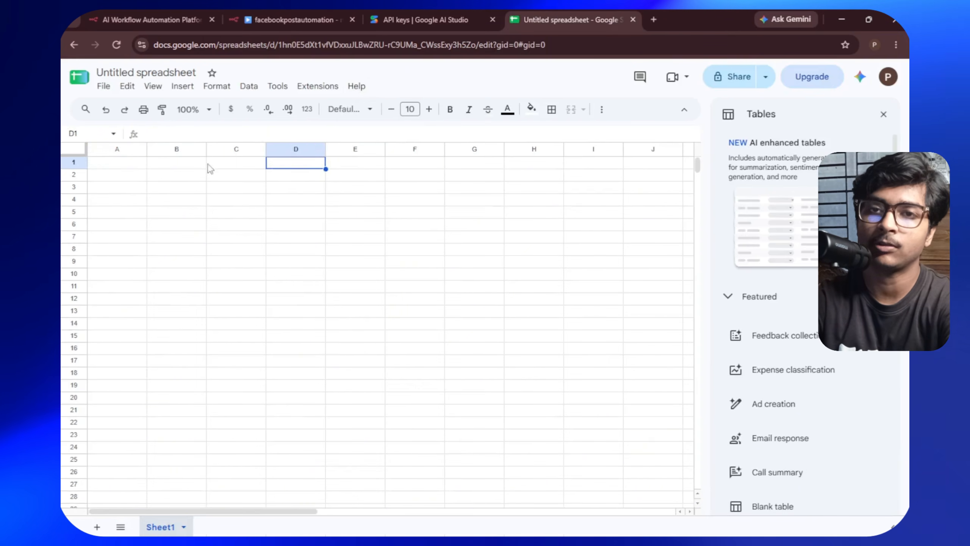
key(Left)
key(Left)
key(Left)
key(Right)
key(Right)
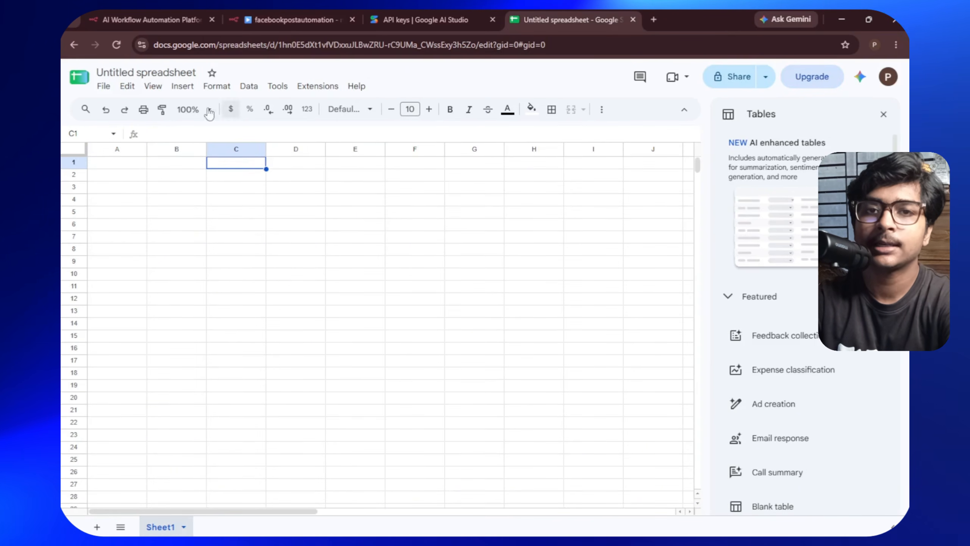
- Open the existing "facebook post" spreadsheet from the Google Sheets home and examine its column headers and post rows
click(81, 81)
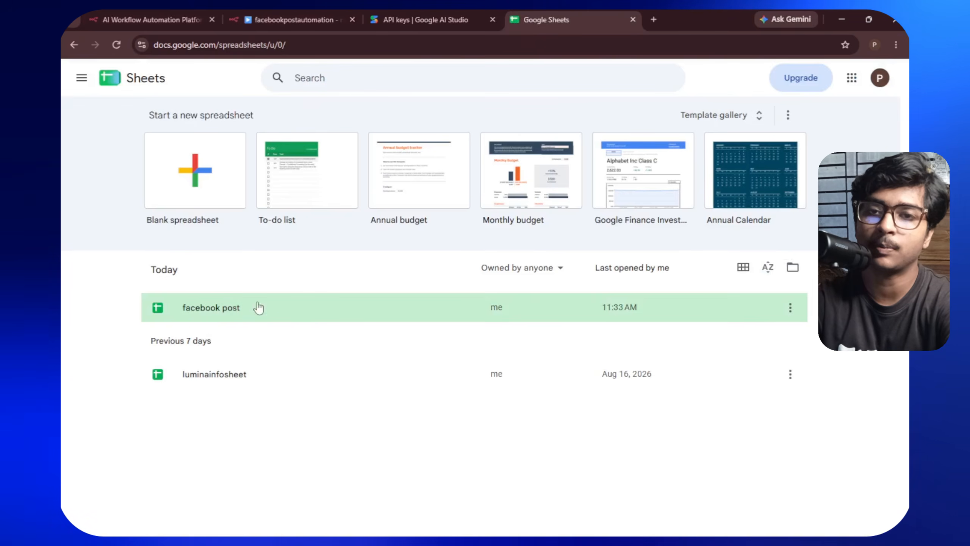
click(310, 308)
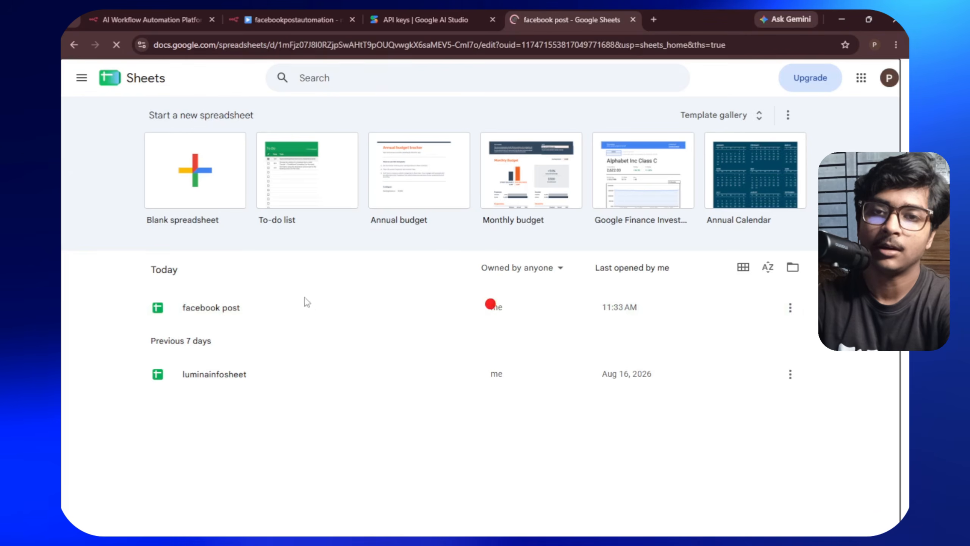
scroll(376, 190, down, 15)
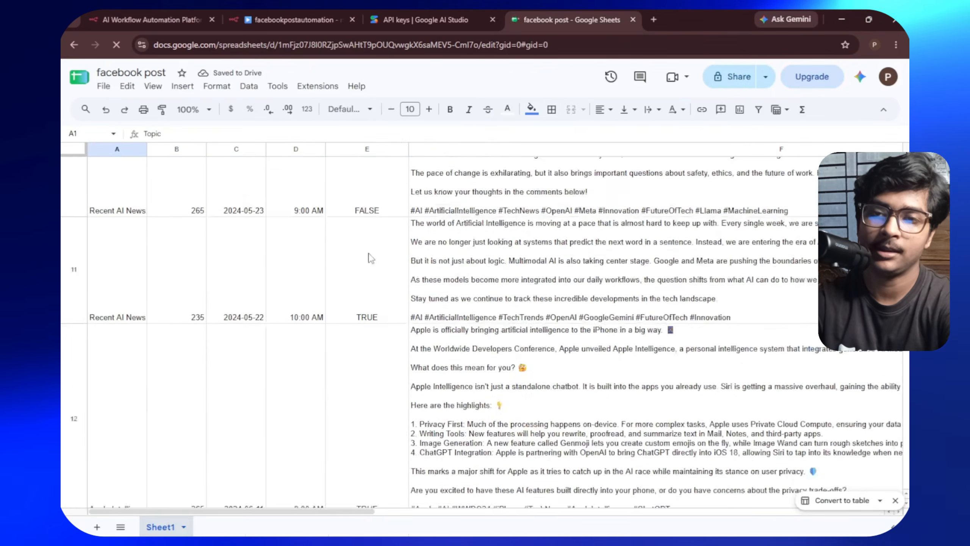
scroll(367, 272, up, 15)
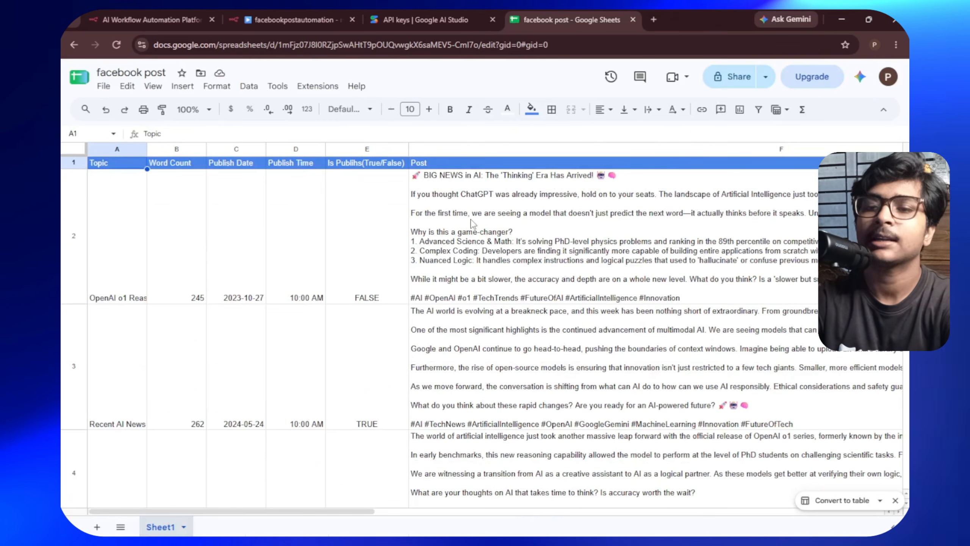
scroll(284, 221, down, 15)
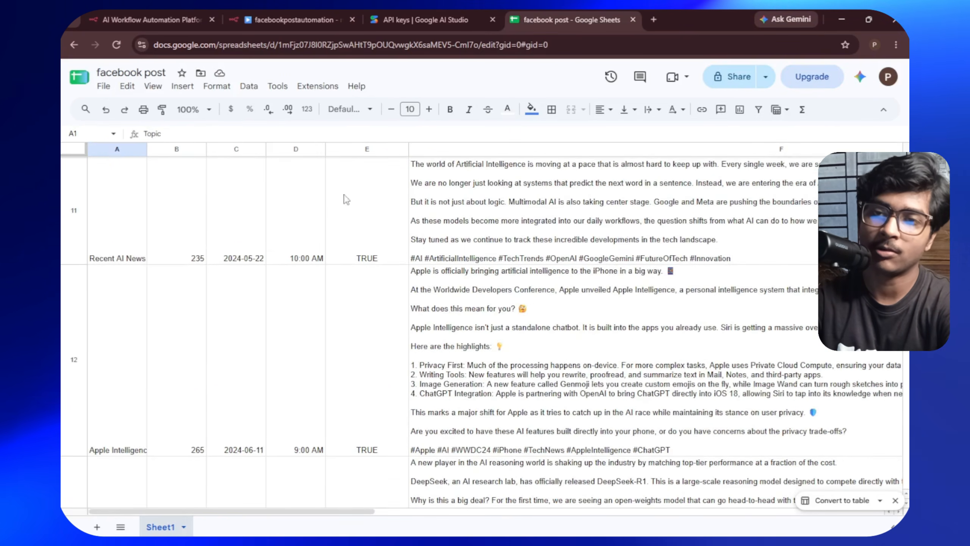
scroll(477, 272, up, 5)
scroll(485, 266, down, 3)
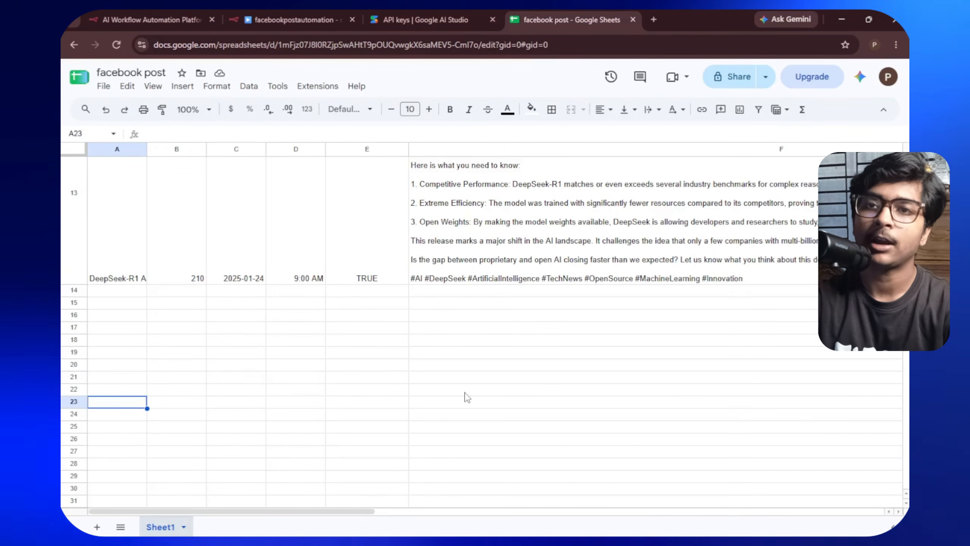
- Compare the AI Agent workflow with the facebook post sheet and return to the facebookpostautomation canvas in n8n
click(424, 19)
click(290, 18)
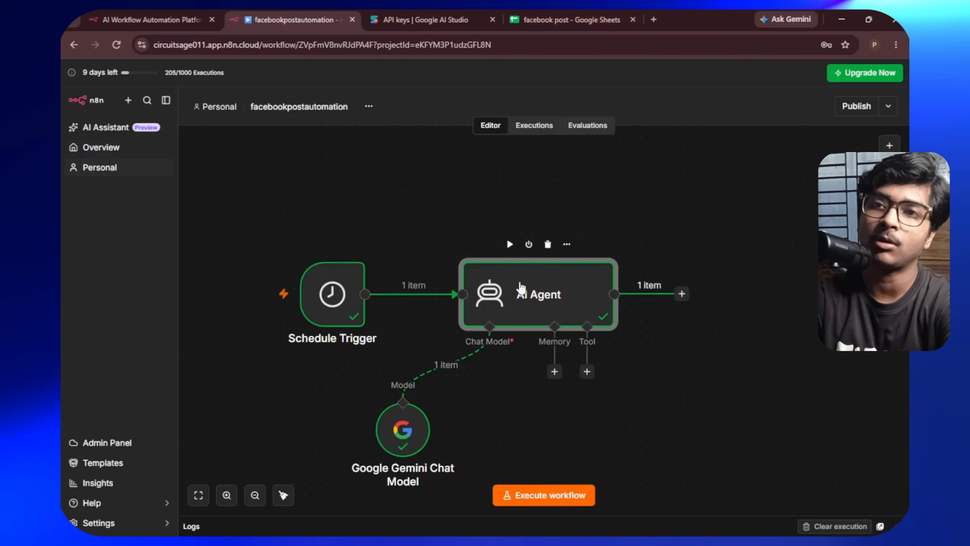
click(572, 19)
click(367, 376)
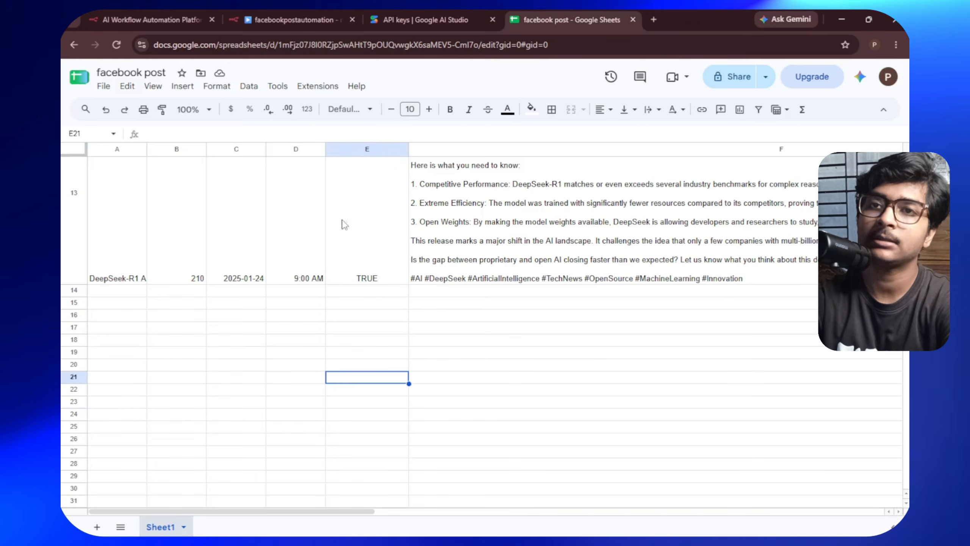
click(385, 6)
click(330, 6)
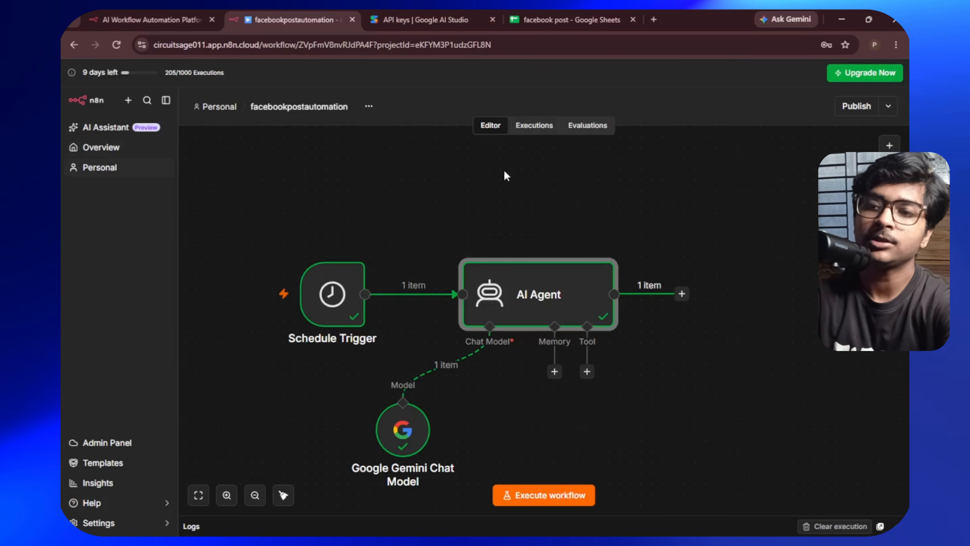
- Add a Google Sheets Tool to the AI Agent's Tool connection, finding it by searching for "google shee"
click(585, 375)
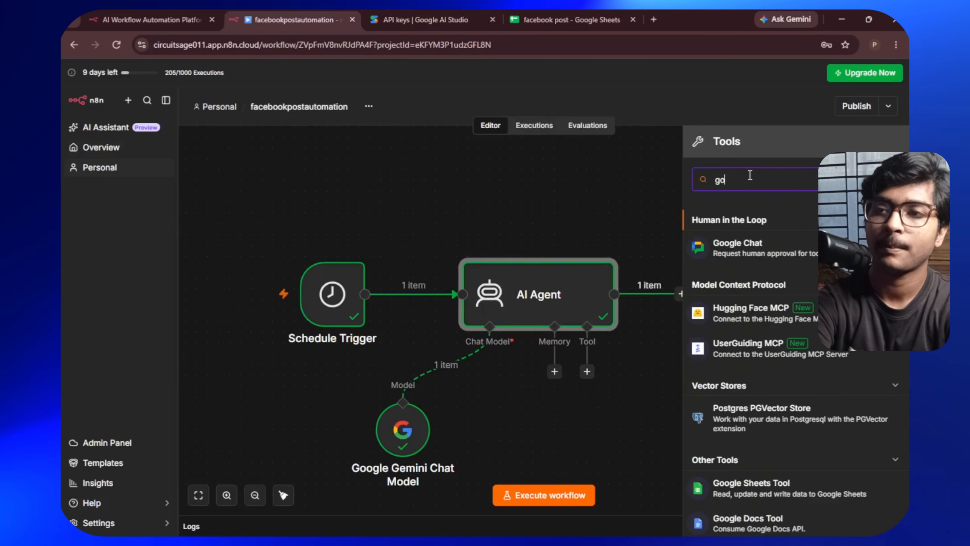
text(ee)
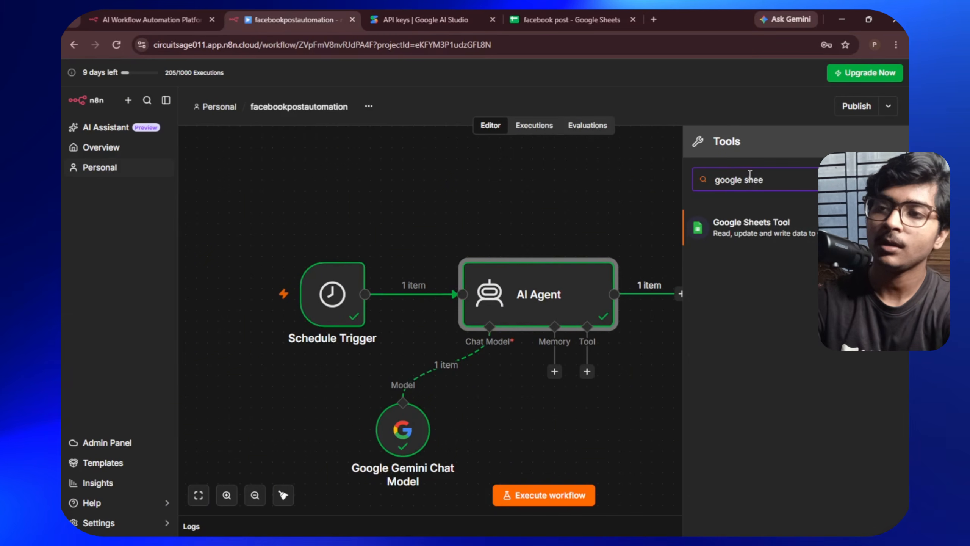
click(773, 240)
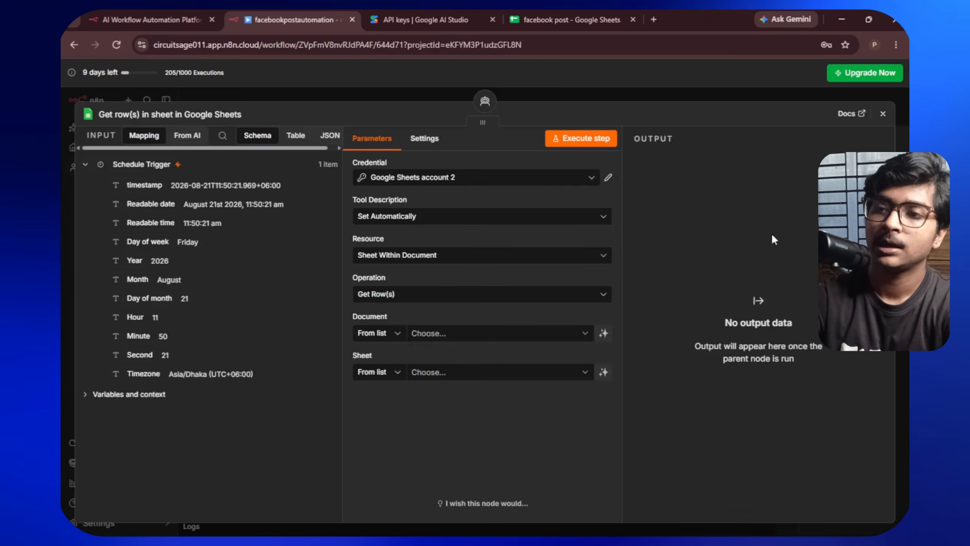
- Choose the facebook post document and its Sheet1 as the source for the Google Sheets tool
click(449, 332)
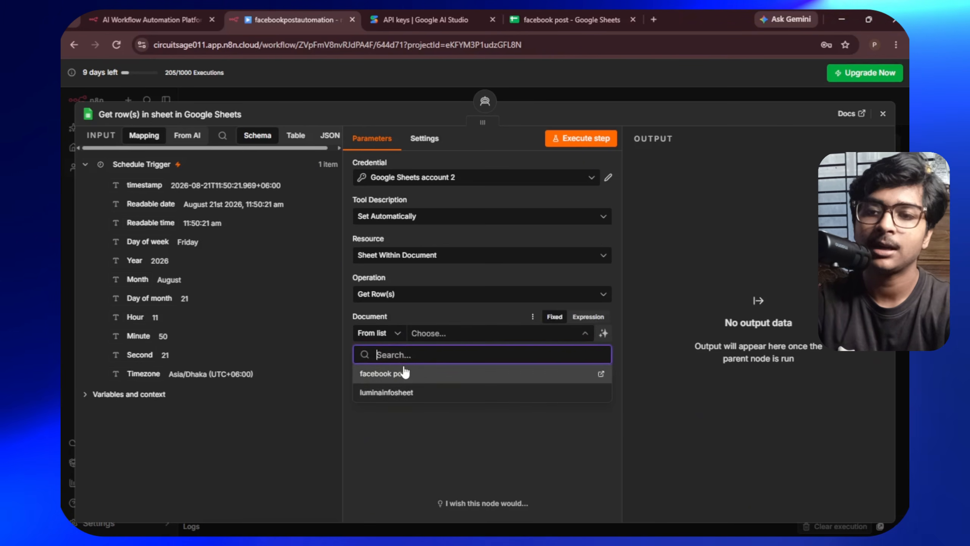
click(414, 372)
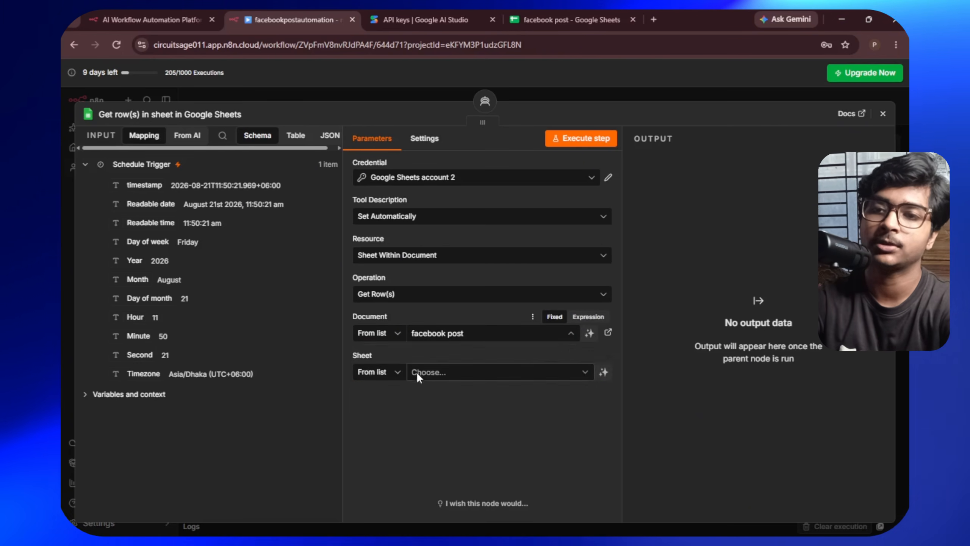
click(489, 371)
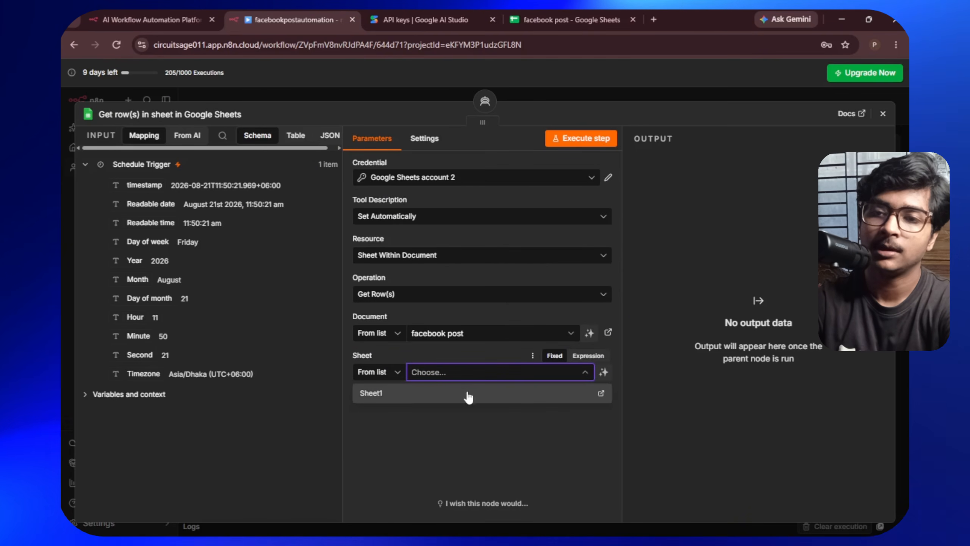
click(409, 393)
scroll(463, 360, down, 2)
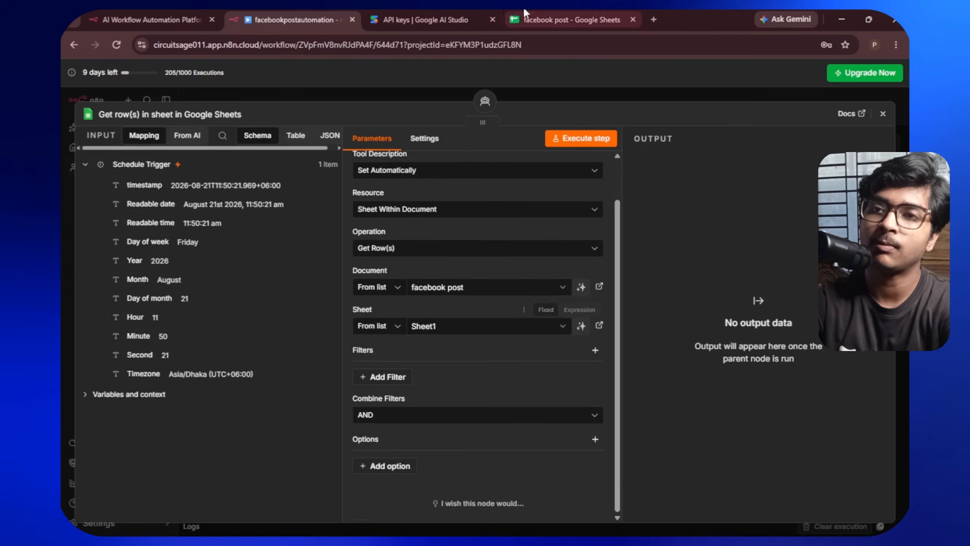
- Check the spreadsheet's title and sheet name in Google Sheets, and return to the Google Sheets tool settings in n8n
click(529, 15)
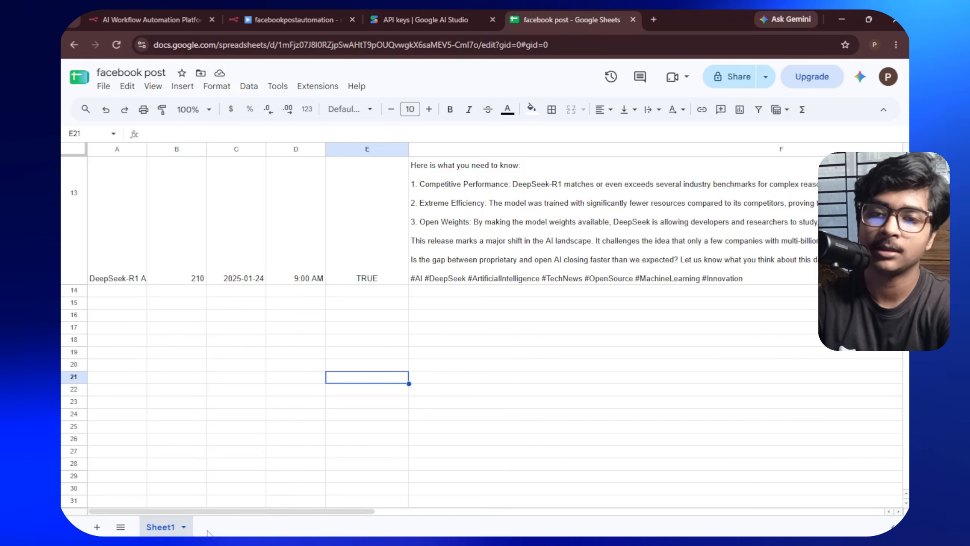
click(117, 73)
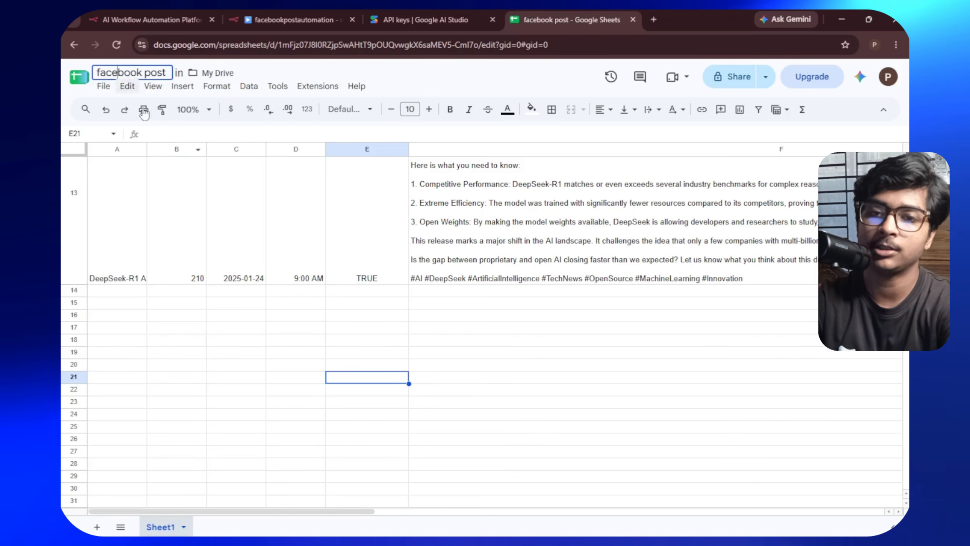
click(420, 19)
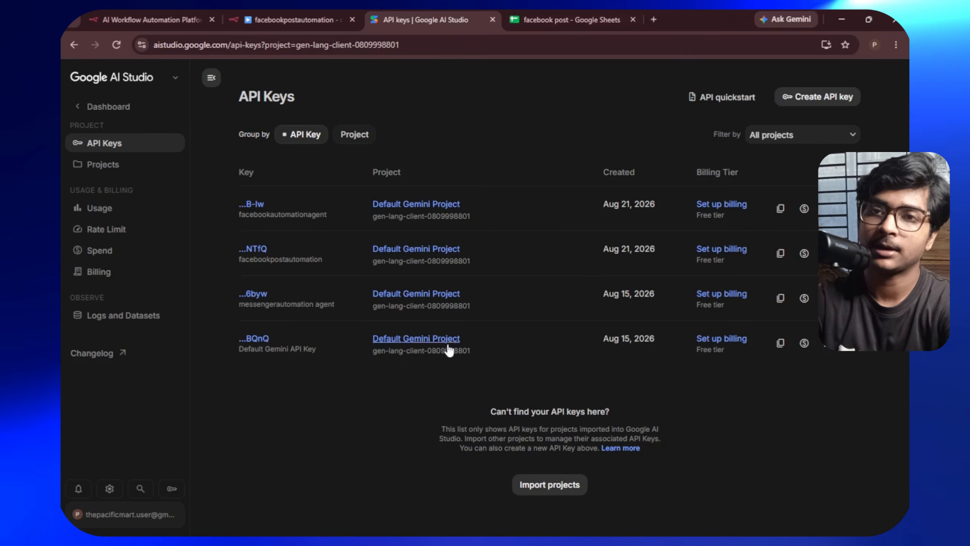
click(251, 12)
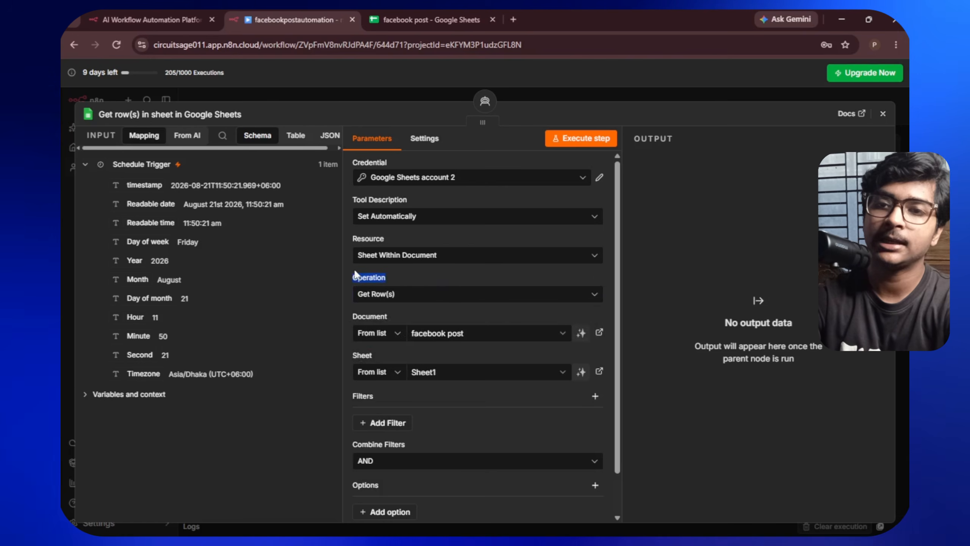
- Set the Google Sheets tool's operation to Append Row and close the node
click(416, 301)
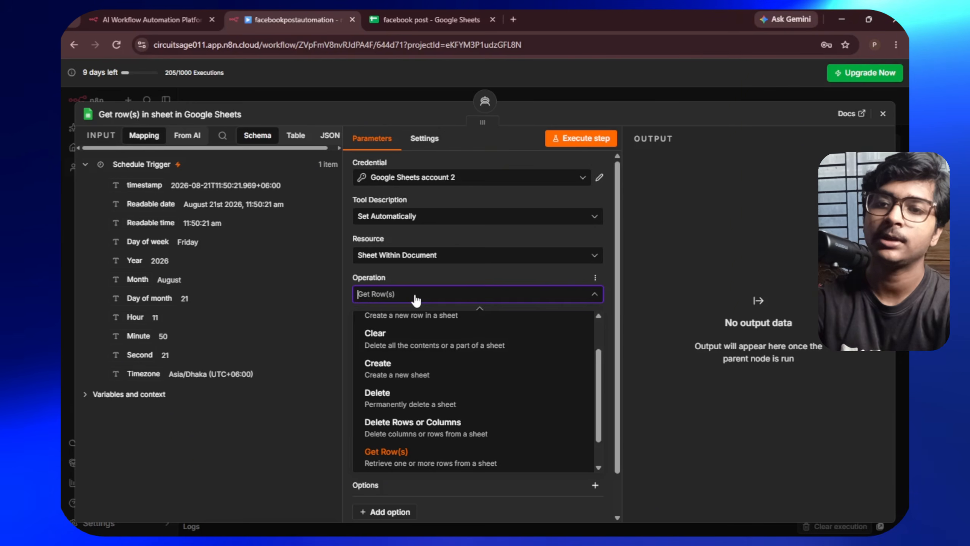
scroll(382, 394, up, 2)
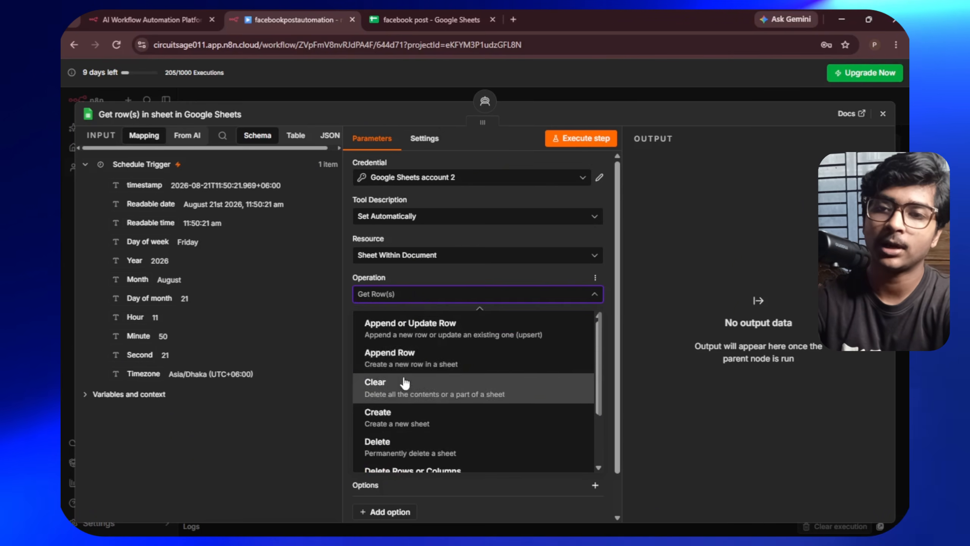
click(409, 356)
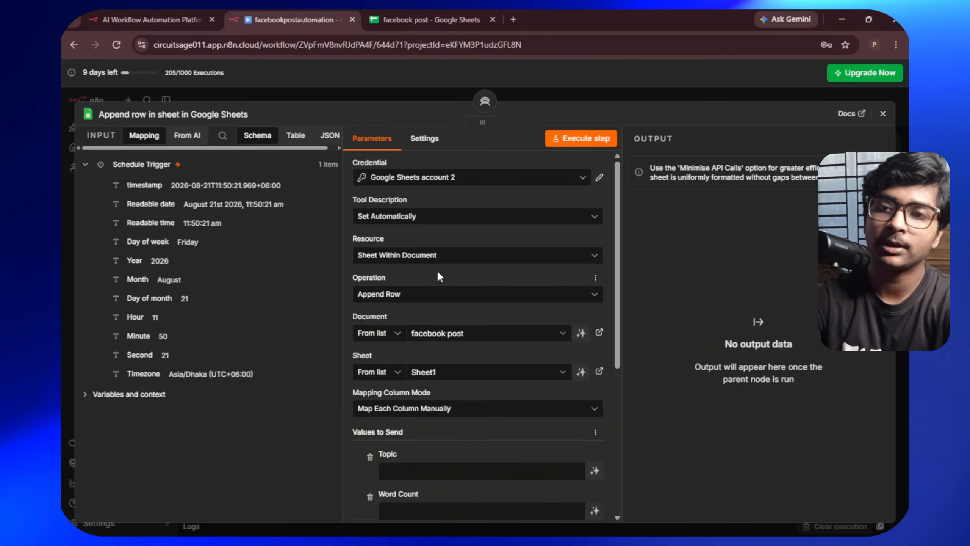
click(882, 114)
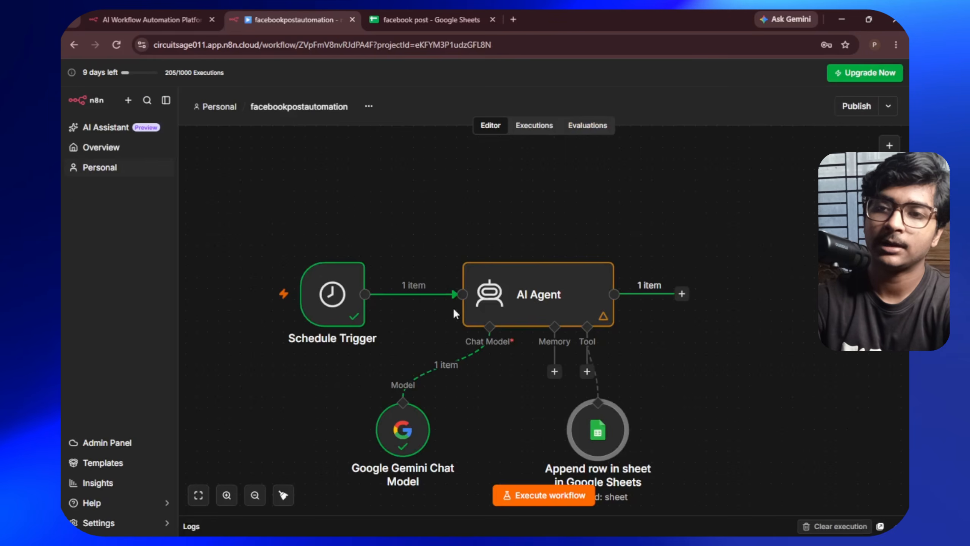
- Open the AI Agent and read through its system message instructions
double_click(512, 297)
scroll(410, 323, down, 1)
click(452, 371)
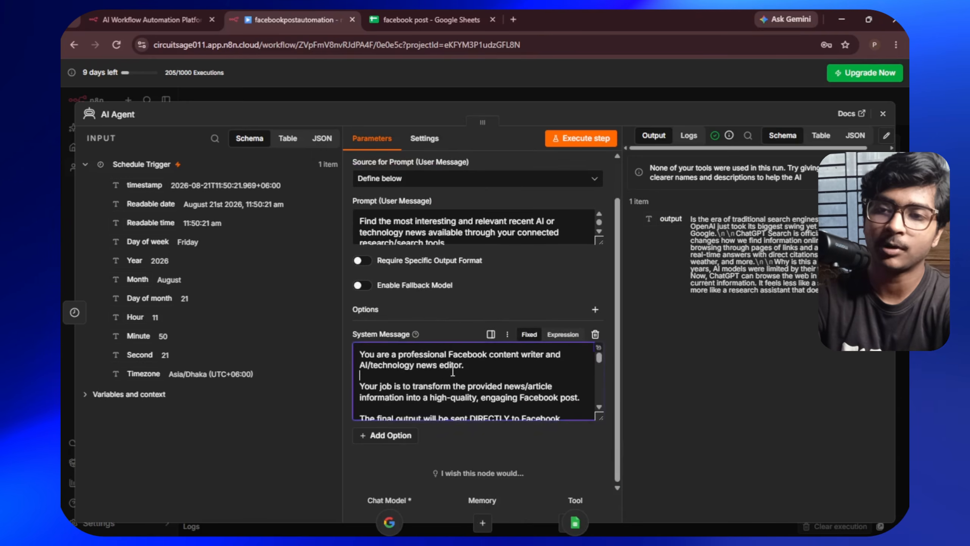
scroll(460, 370, down, 5)
scroll(460, 370, down, 15)
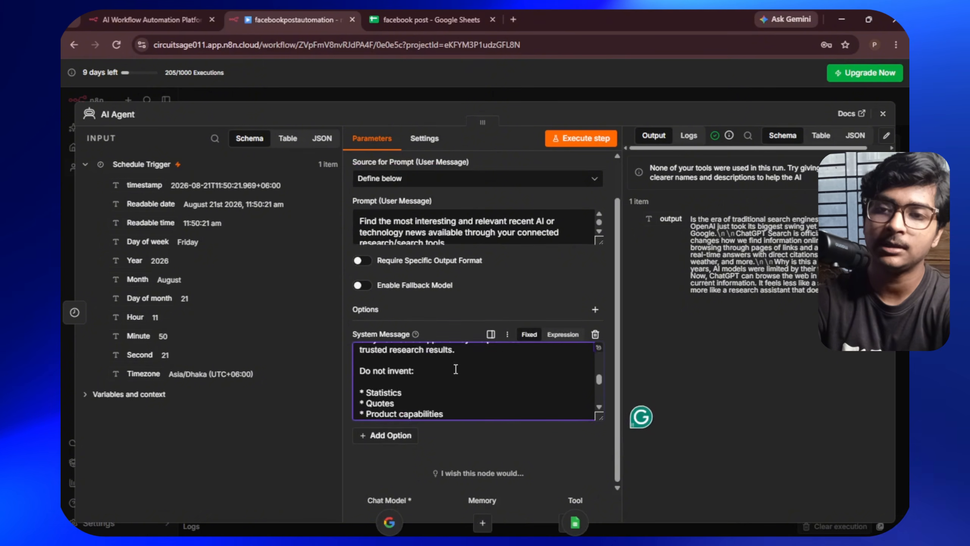
scroll(449, 369, down, 5)
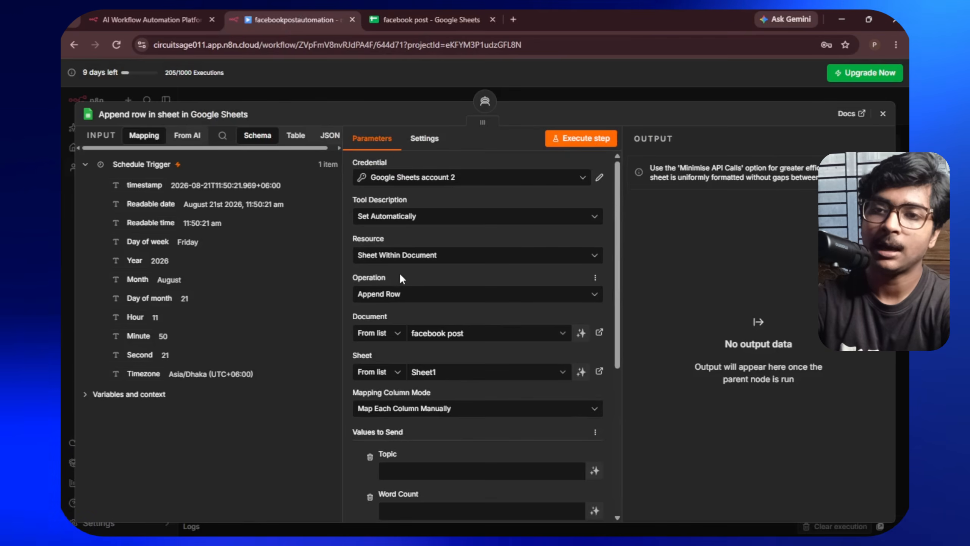
- Compare the Append Row tool's values to send with the column headers in the facebook post spreadsheet
scroll(442, 271, down, 3)
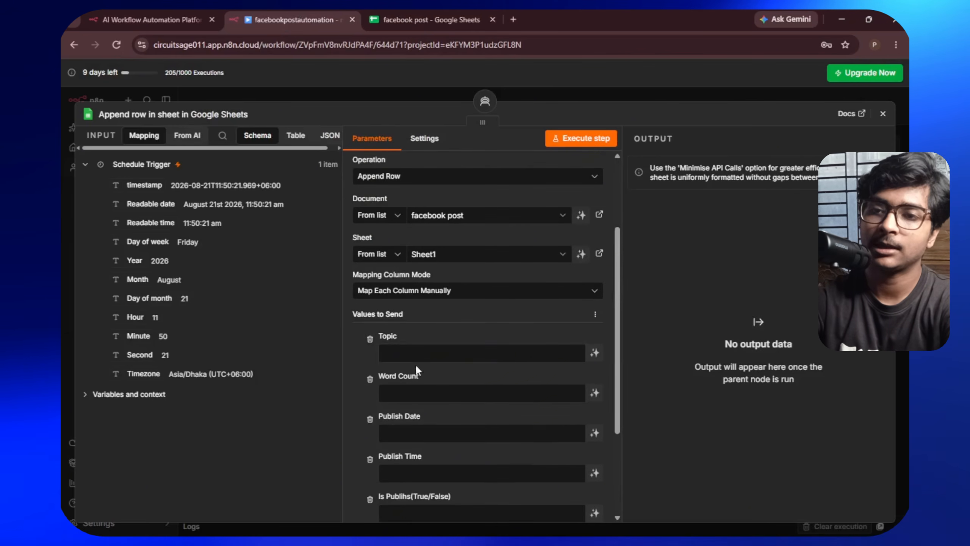
scroll(405, 338, down, 3)
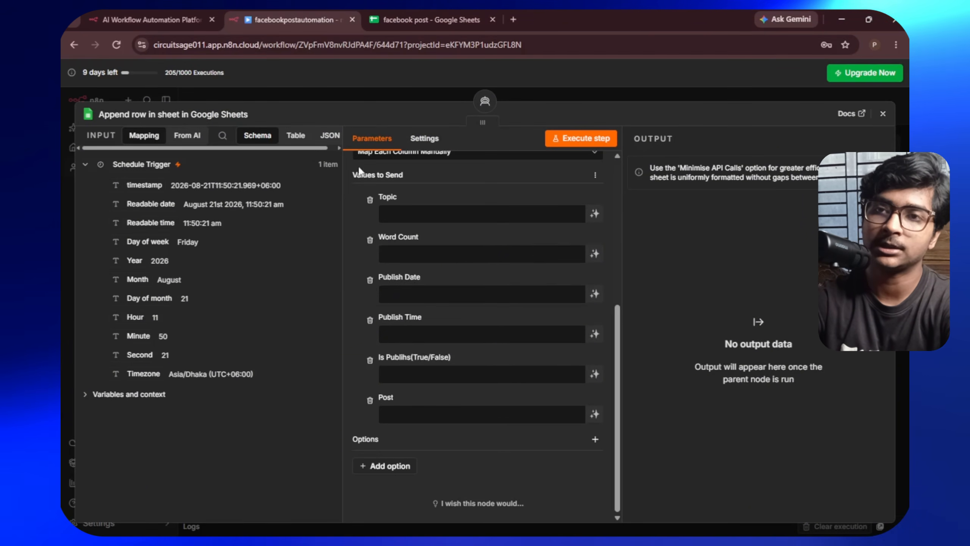
click(428, 21)
scroll(396, 280, up, 15)
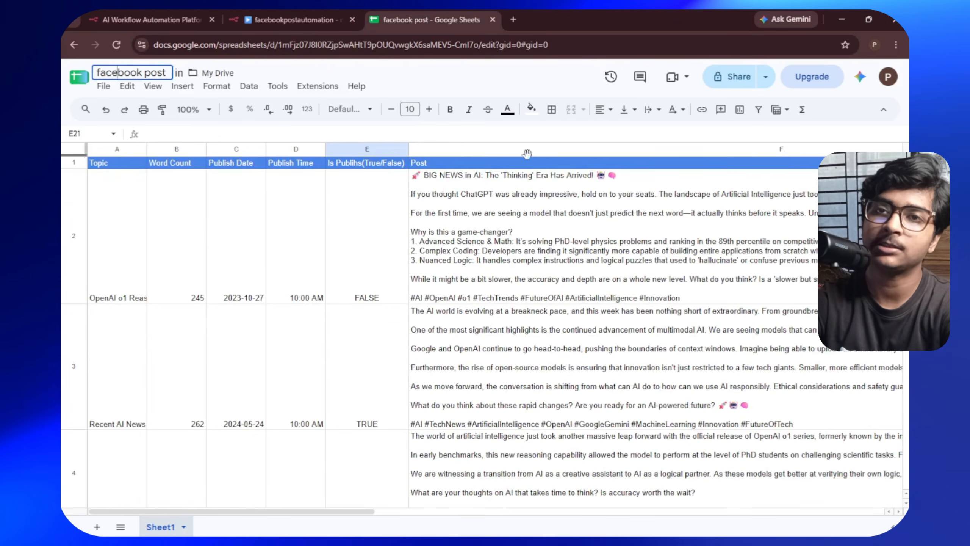
click(301, 19)
scroll(489, 412, up, 5)
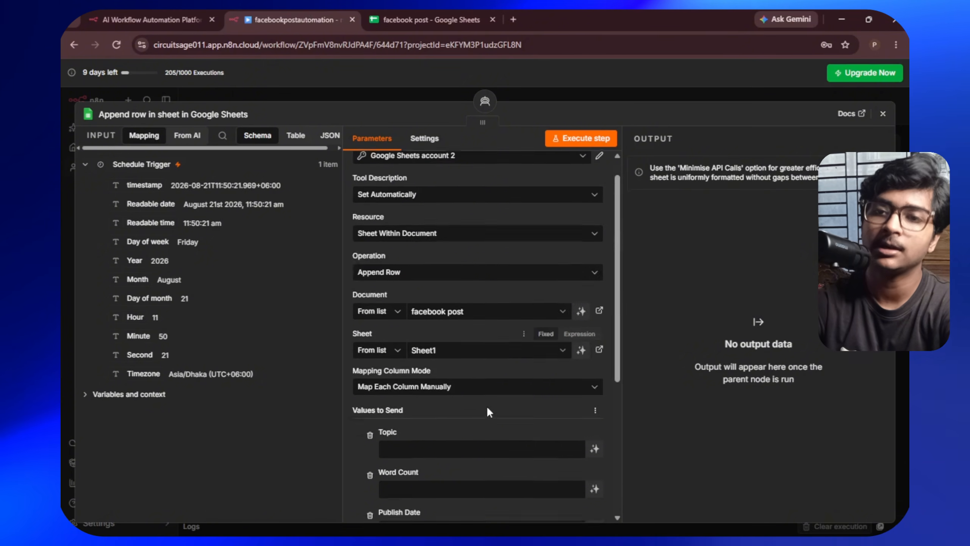
scroll(489, 412, down, 3)
click(447, 331)
click(405, 375)
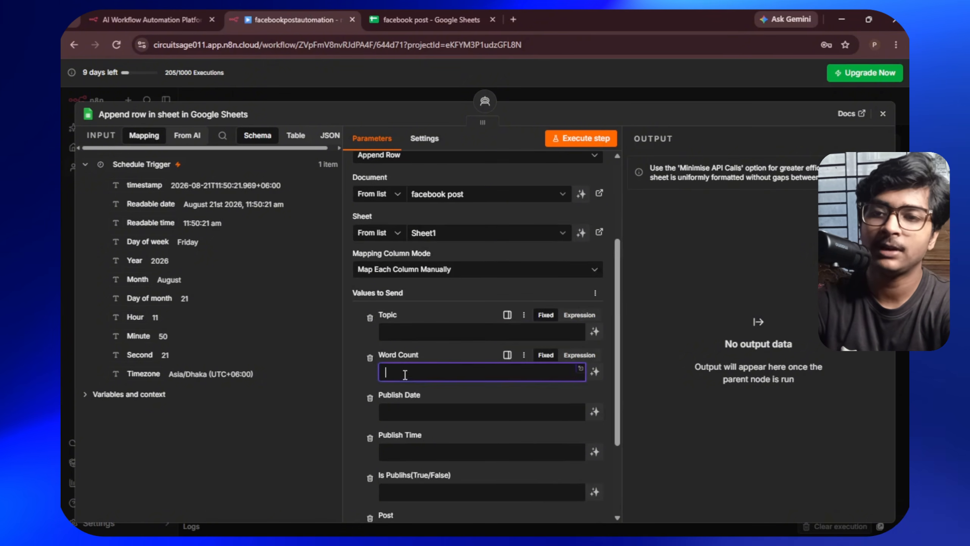
click(395, 415)
click(398, 449)
click(398, 409)
click(413, 370)
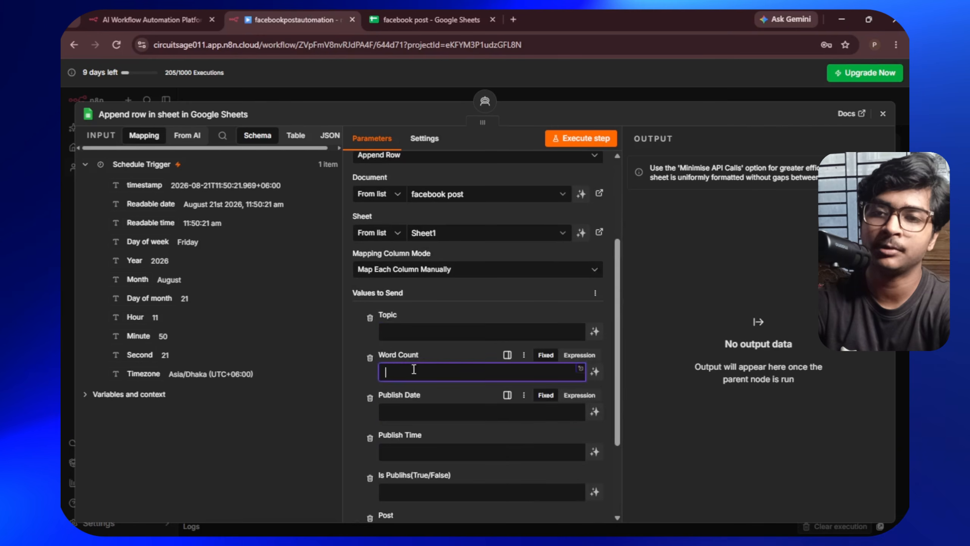
click(414, 338)
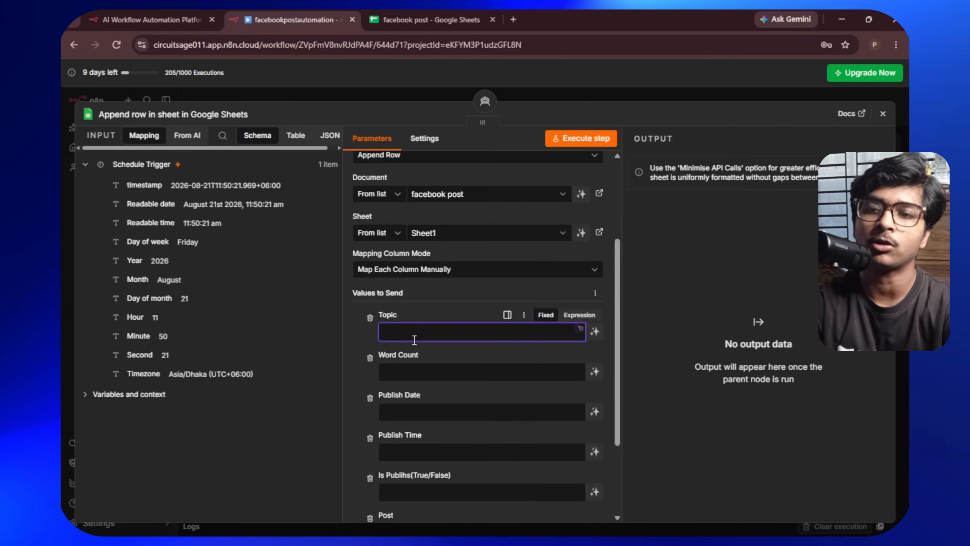
click(512, 371)
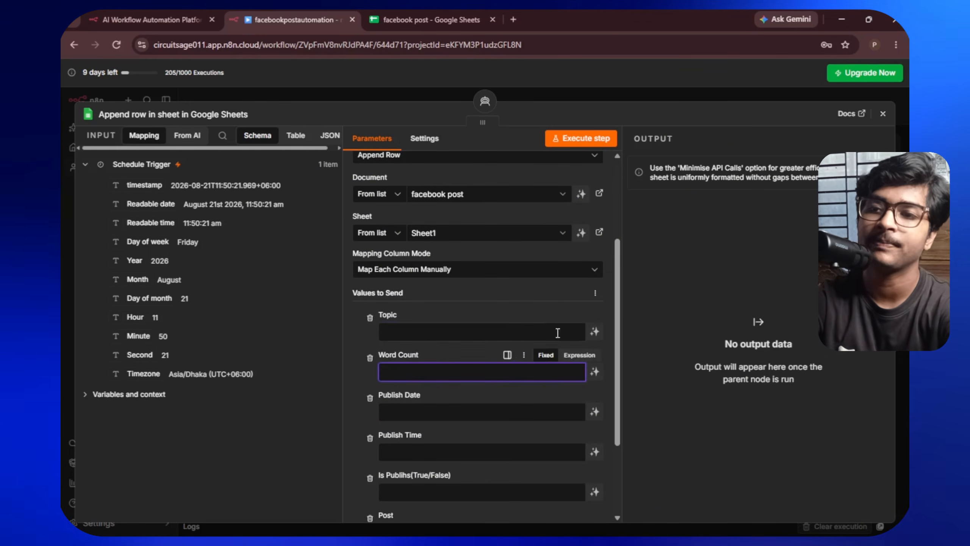
- Let the model define Topic, Word Count, Publish Date, Publish Time, Is Publihs(True/False) and Post automatically, and close the node
click(594, 331)
click(594, 385)
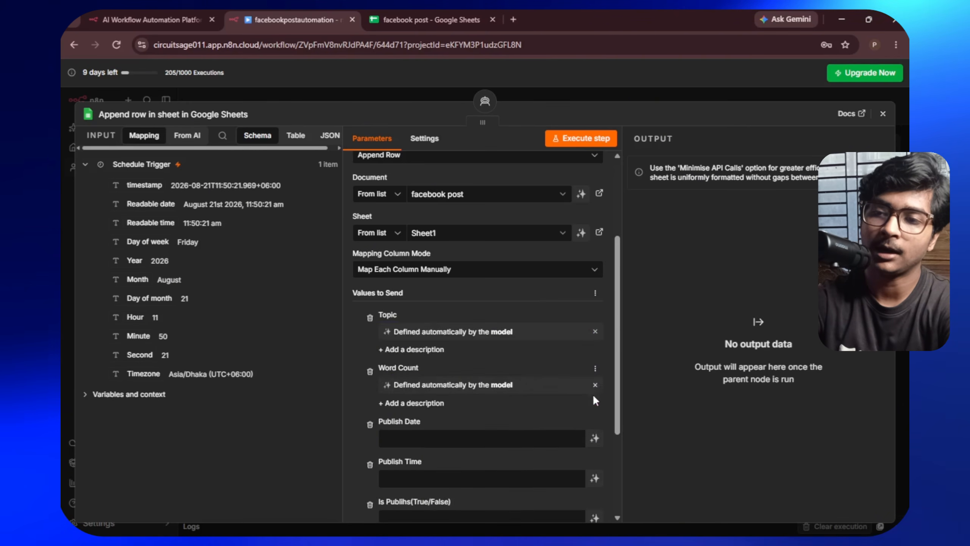
click(595, 438)
scroll(565, 420, down, 3)
scroll(565, 421, down, 2)
click(595, 333)
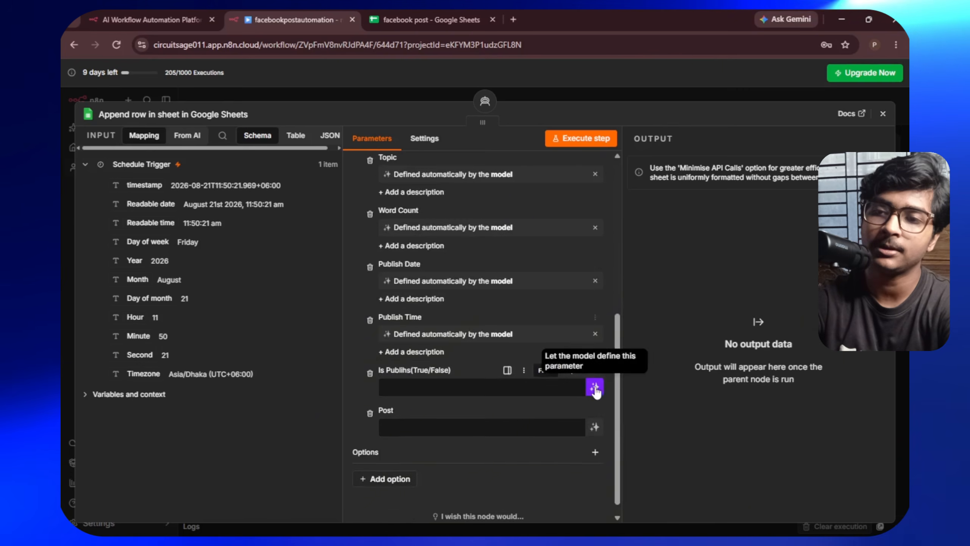
click(594, 387)
click(593, 440)
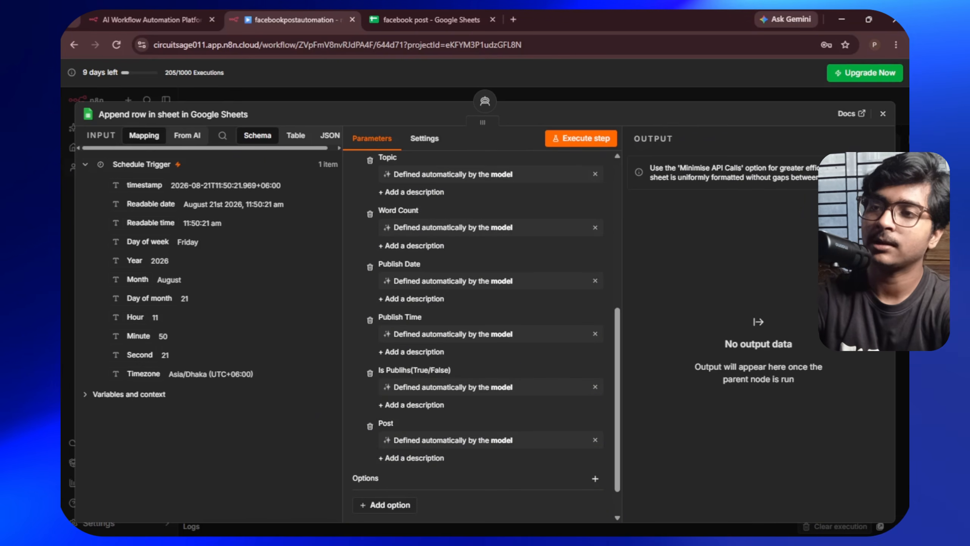
click(882, 113)
- Reposition the Append row in sheet node directly beneath the AI Agent's Tool connector on the canvas
click(754, 367)
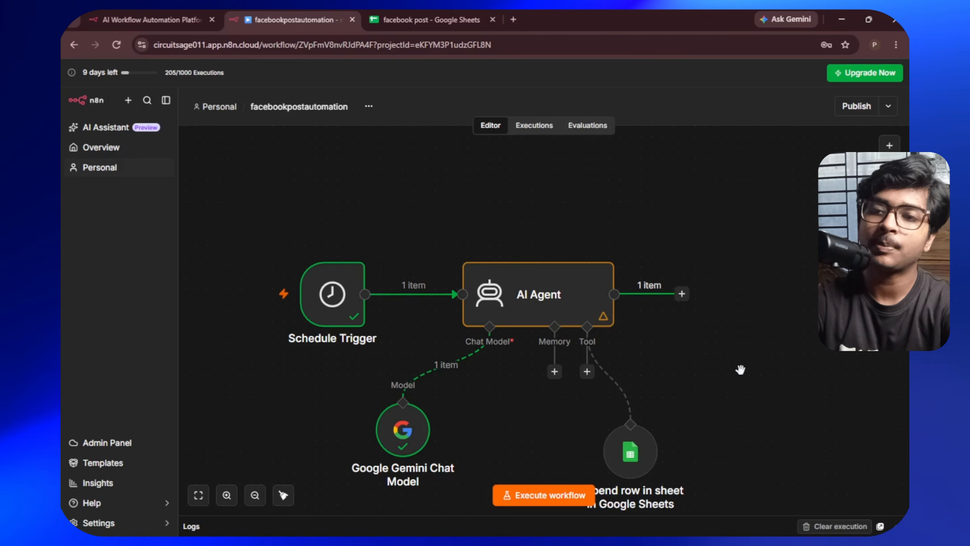
scroll(731, 358, down, 2)
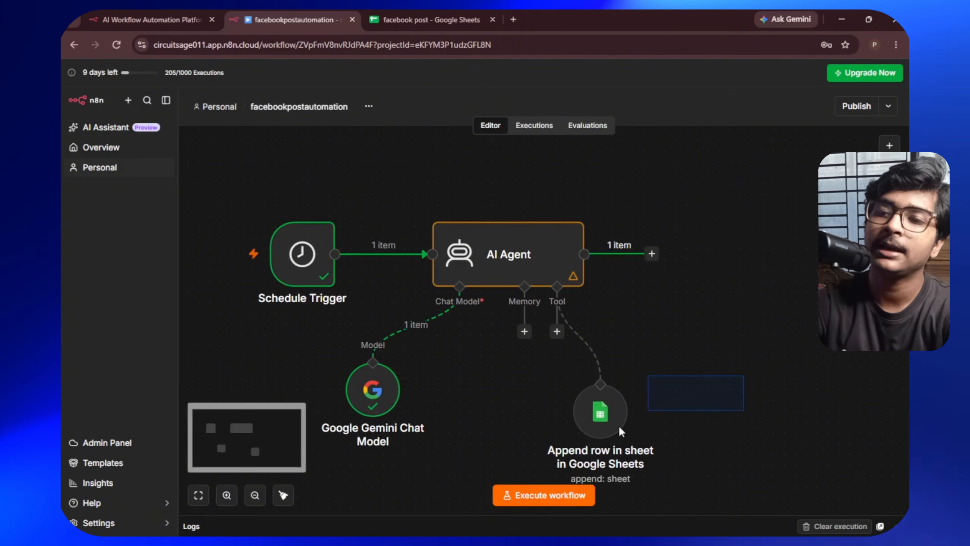
drag(591, 428, 559, 427)
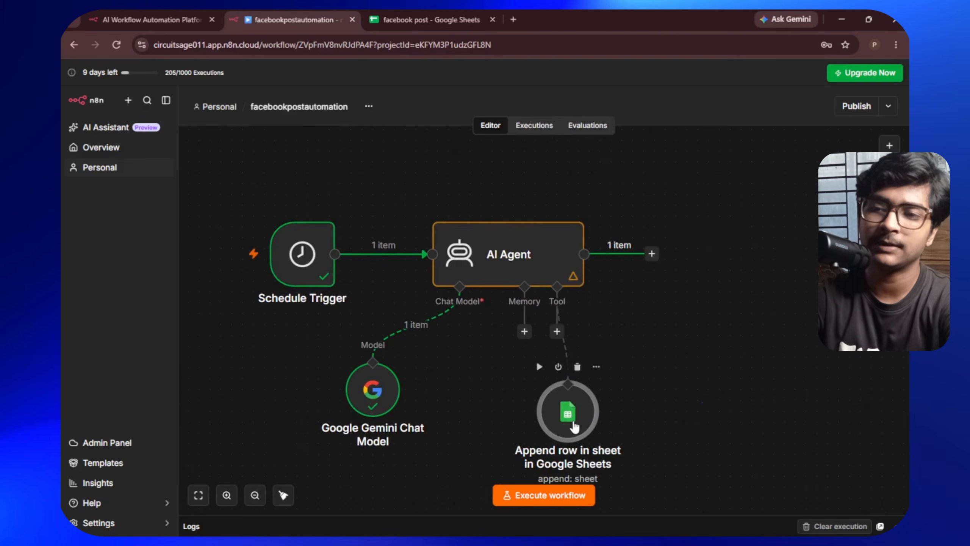
- Reopen the AI Agent and examine the Google Sheets instructions near the end of its system message
click(520, 262)
double_click(520, 262)
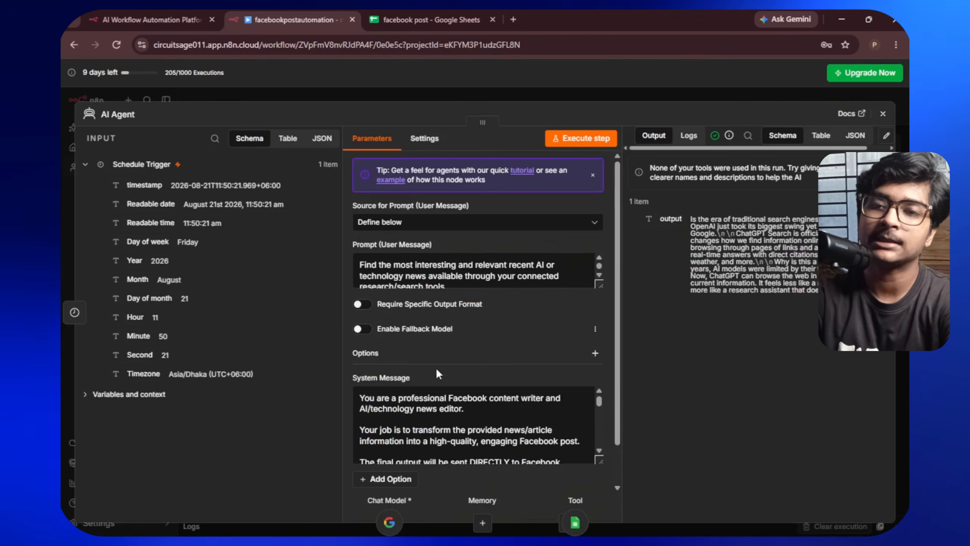
scroll(443, 367, down, 5)
scroll(449, 368, down, 10)
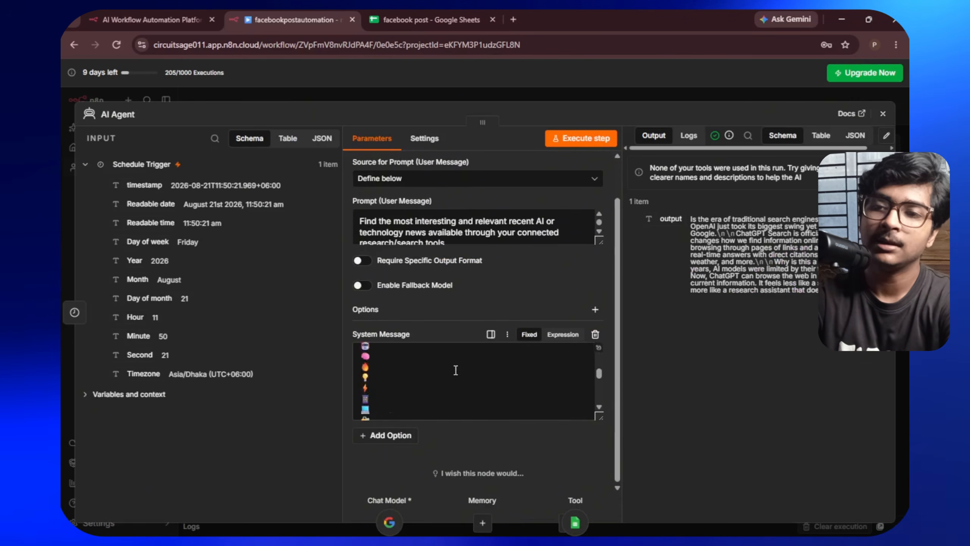
scroll(473, 369, down, 10)
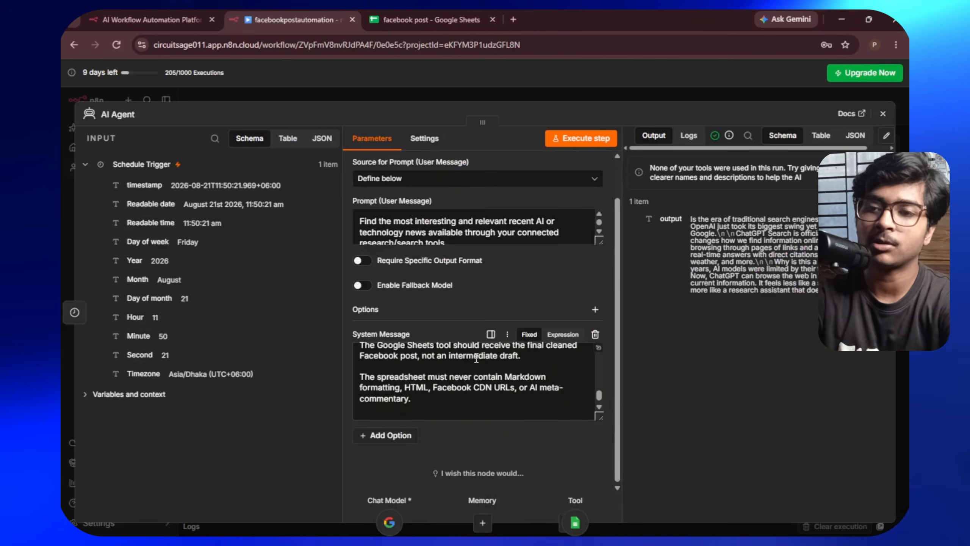
- Close the AI Agent settings and rename its Append row in sheet tool node to facebook post
click(882, 114)
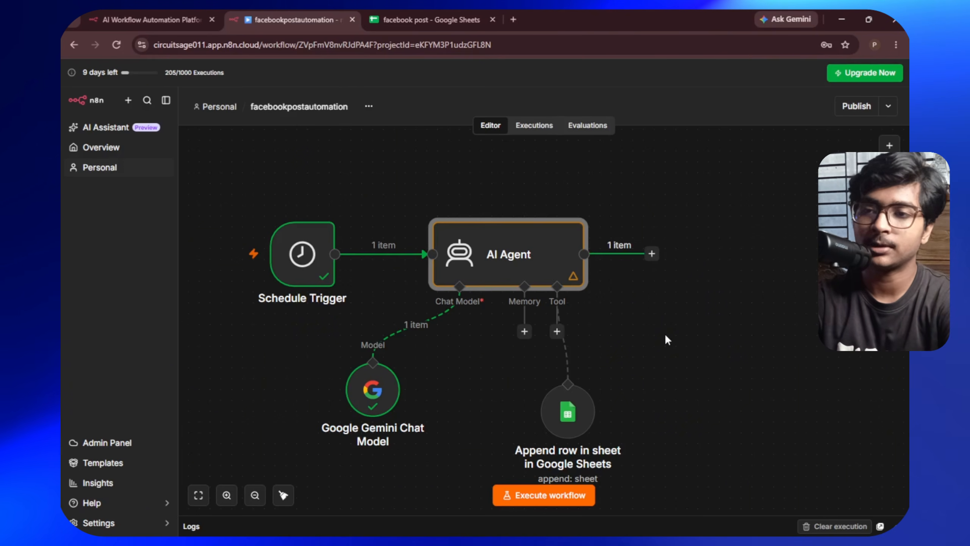
drag(558, 416, 580, 417)
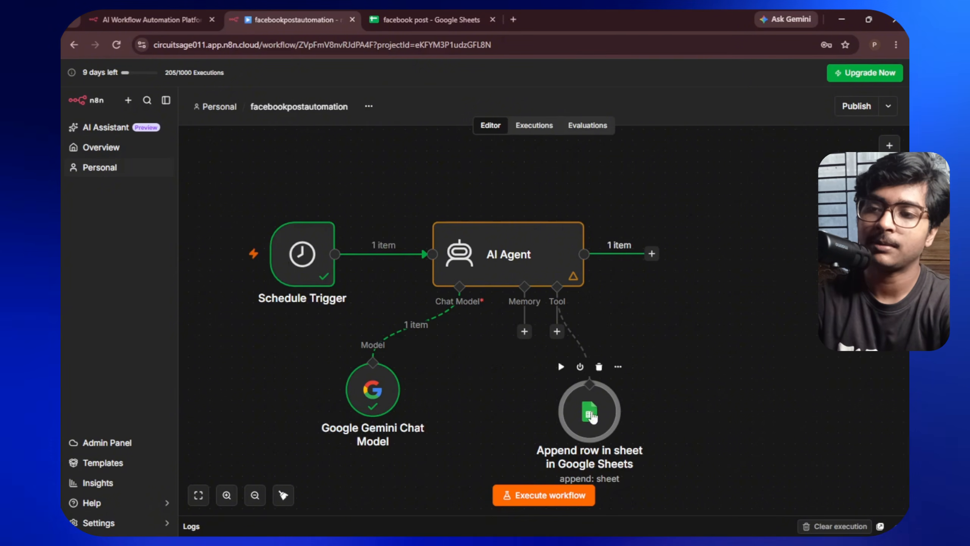
right_click(593, 417)
click(641, 306)
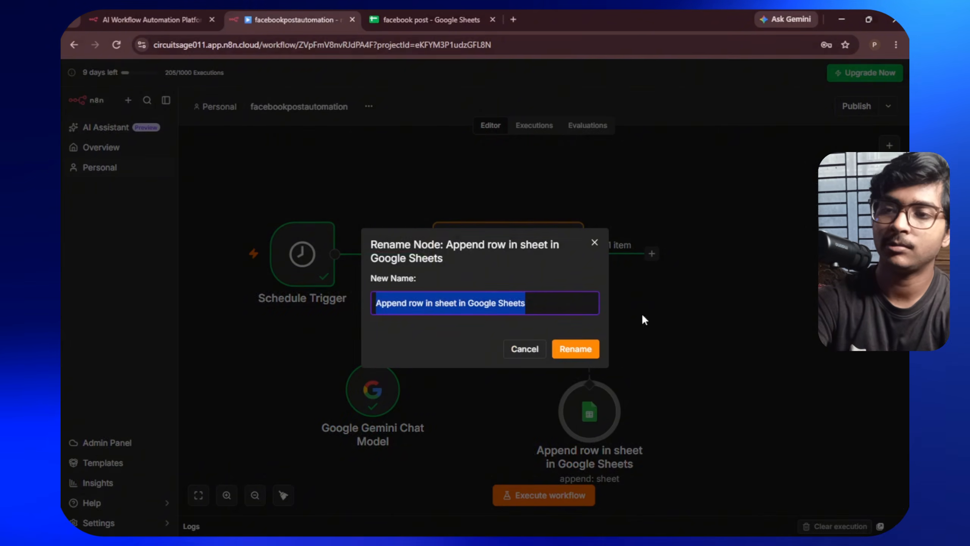
key(BackSpace)
text(fa)
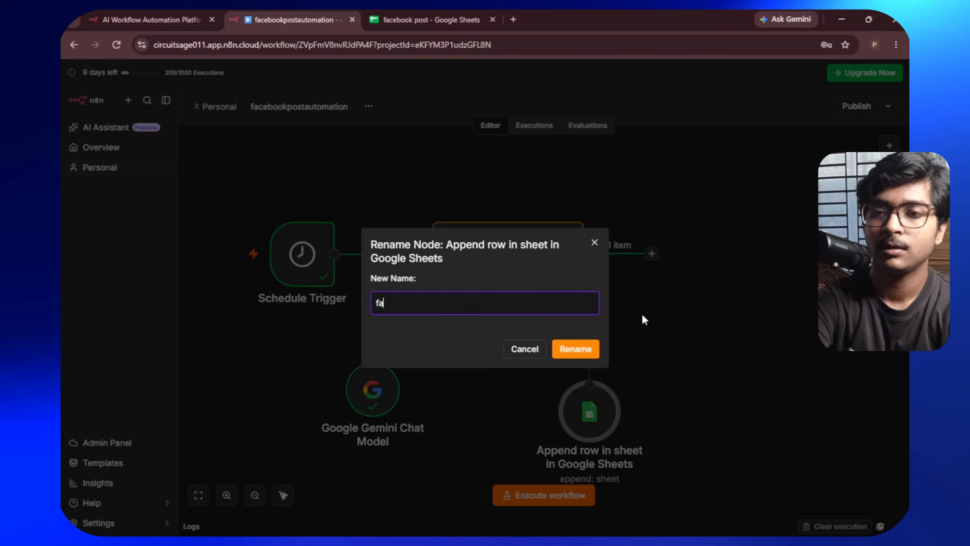
text(cebook post)
key(Return)
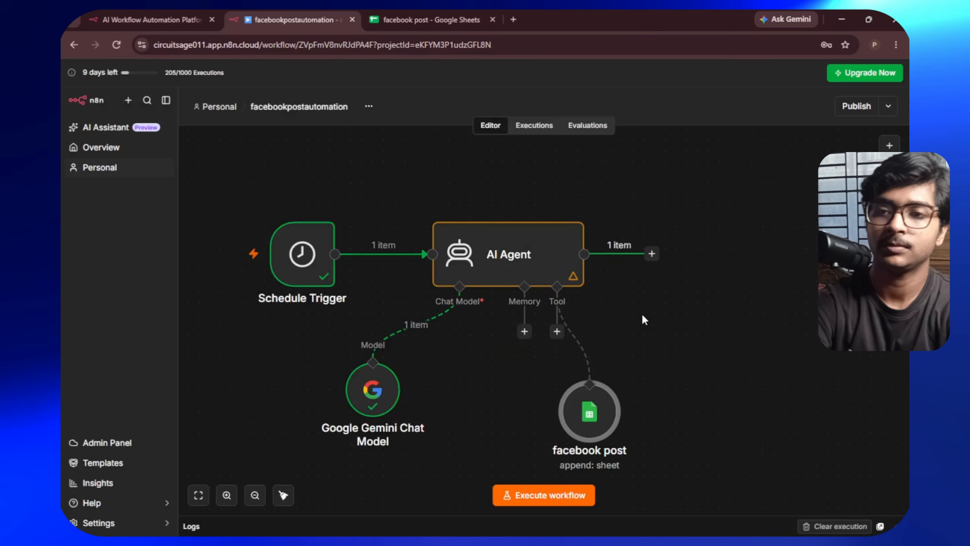
- Find the first empty row below the existing posts in the facebook post spreadsheet and select its Topic cell
mouse_move(191, 246)
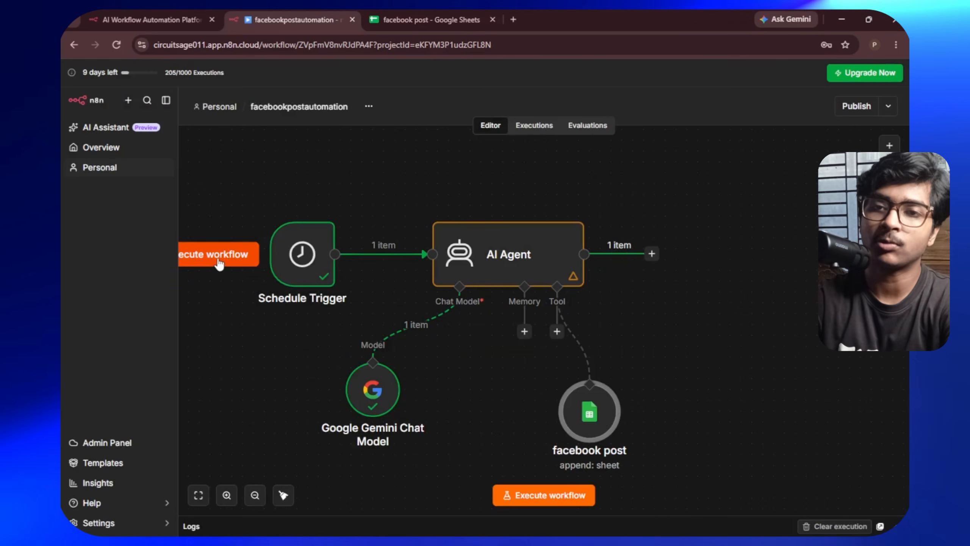
click(386, 20)
scroll(208, 373, down, 10)
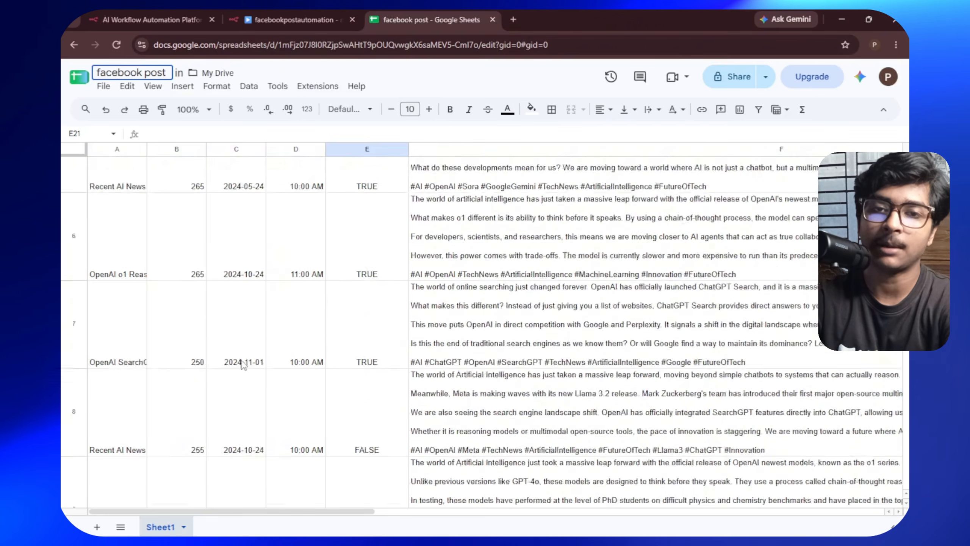
scroll(208, 372, down, 5)
scroll(185, 364, up, 8)
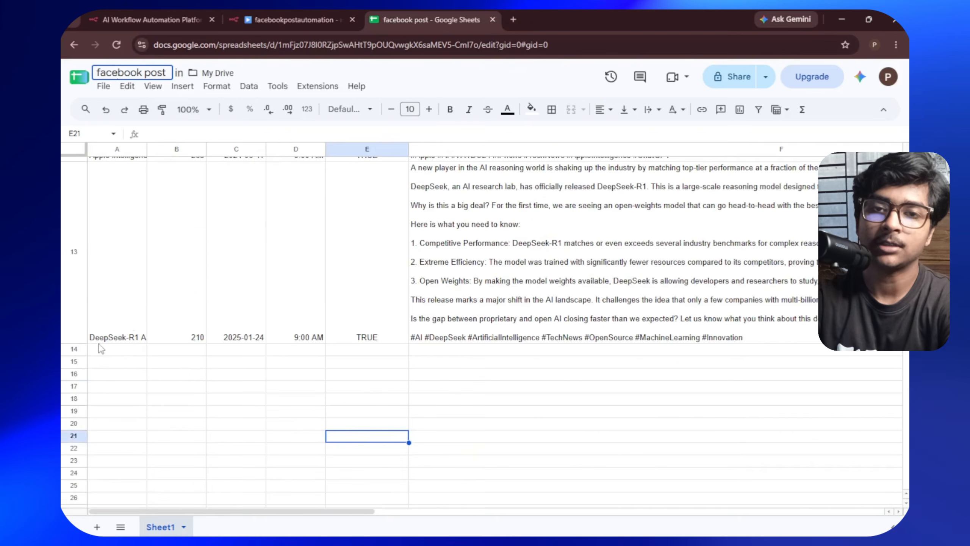
click(118, 349)
- Execute the facebookpostautomation workflow from the Schedule Trigger and check the spreadsheet for the newly appended post row
click(279, 14)
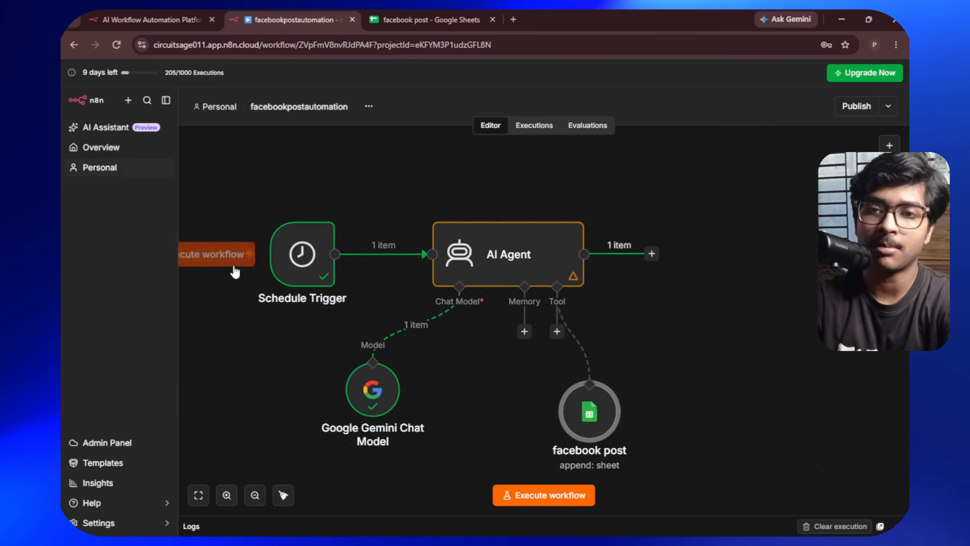
click(225, 257)
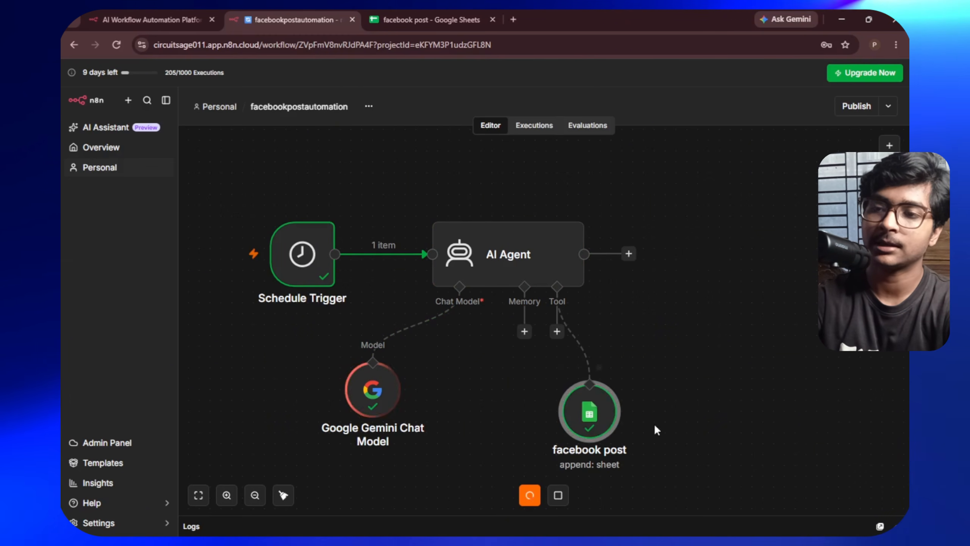
click(414, 9)
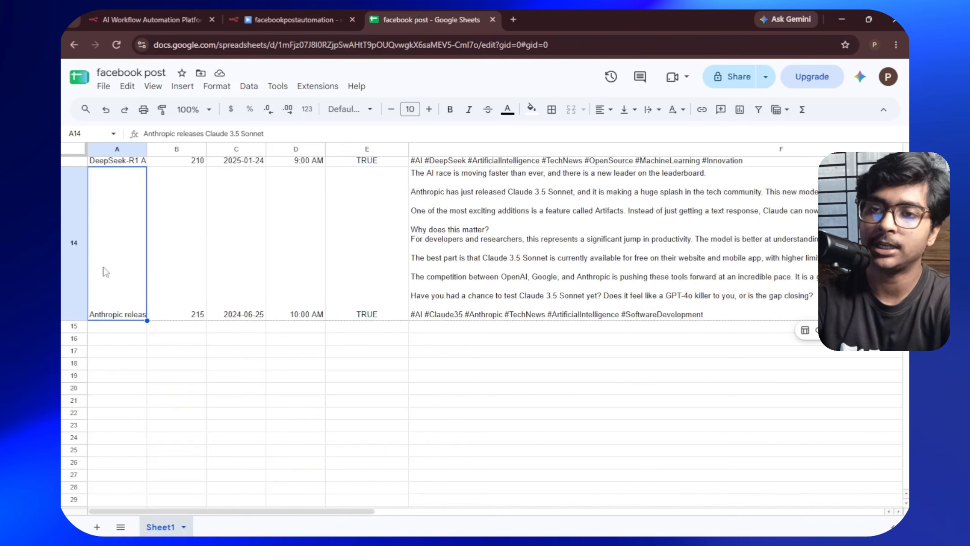
click(303, 15)
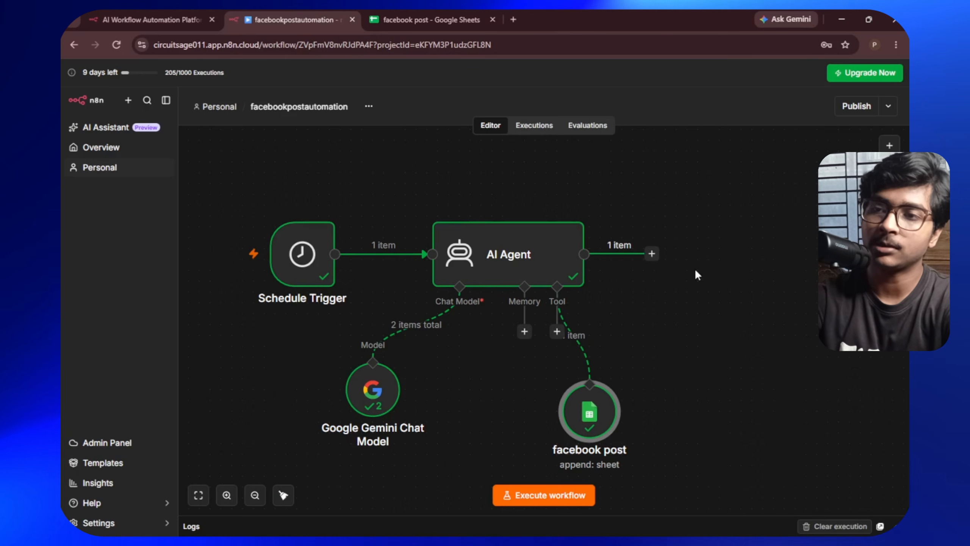
scroll(657, 336, down, 3)
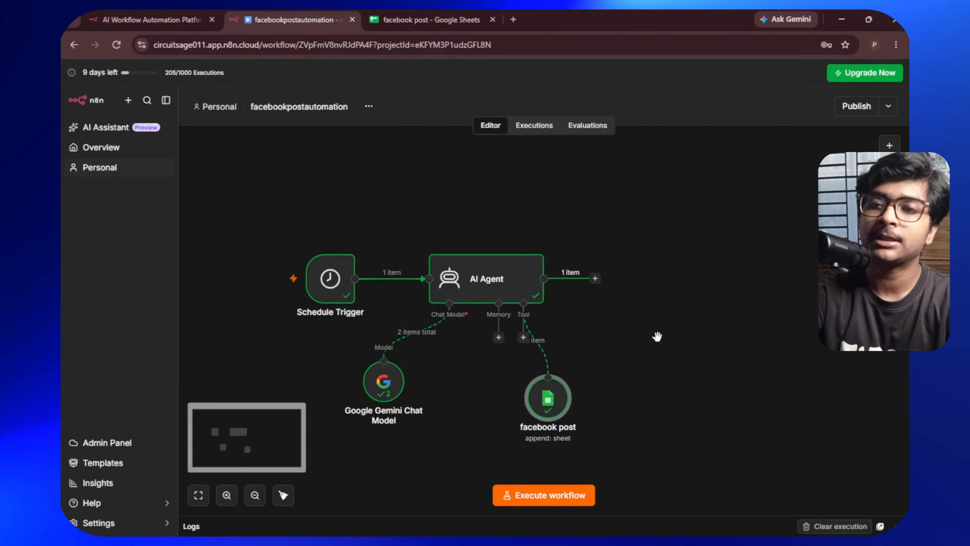
drag(665, 337, 622, 330)
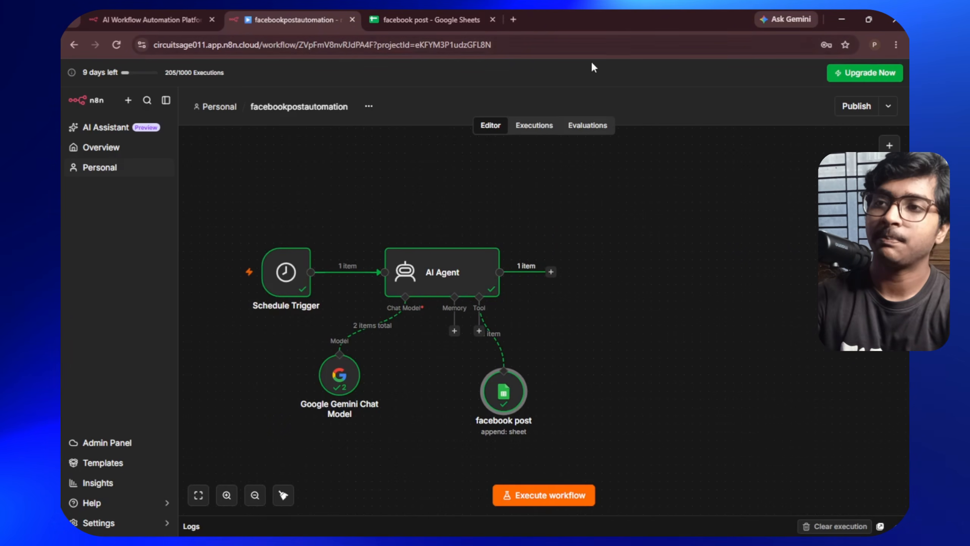
- Switch to the browser window with the Facebook page and open My Apps on developers.facebook.com in a new tab
click(837, 15)
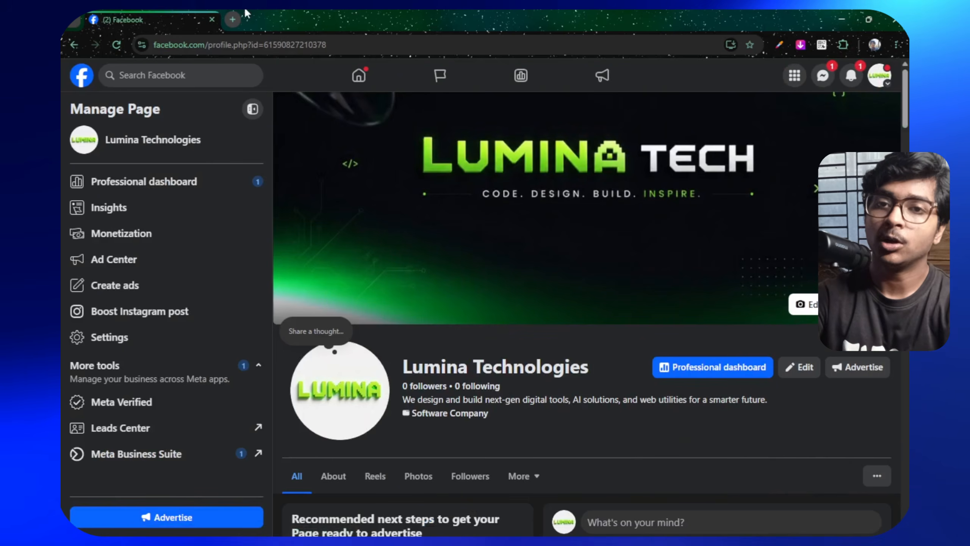
click(236, 18)
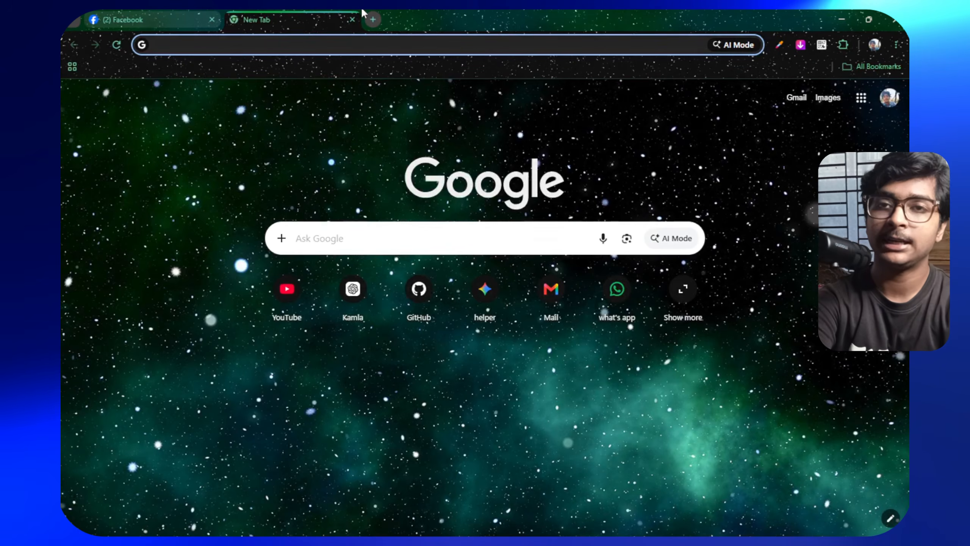
text(deve)
key(Right)
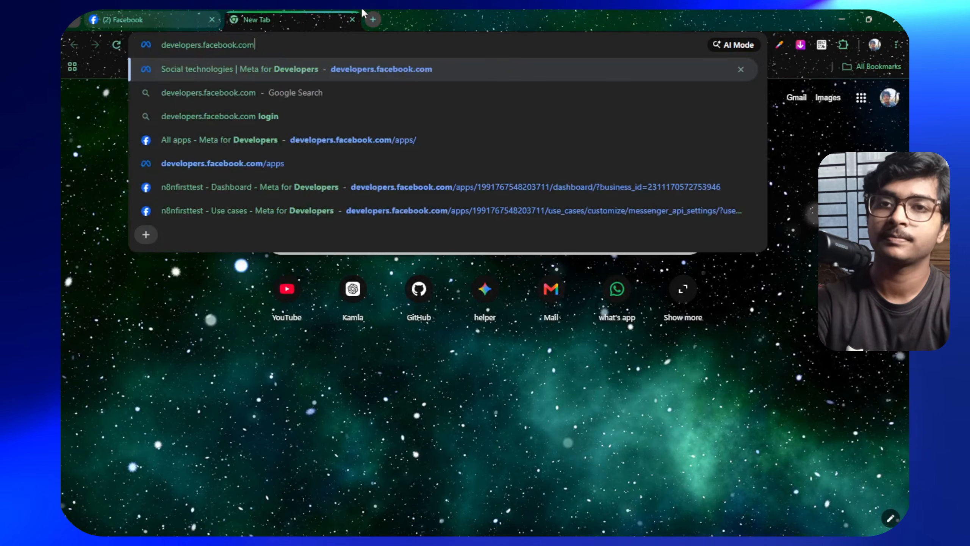
key(Return)
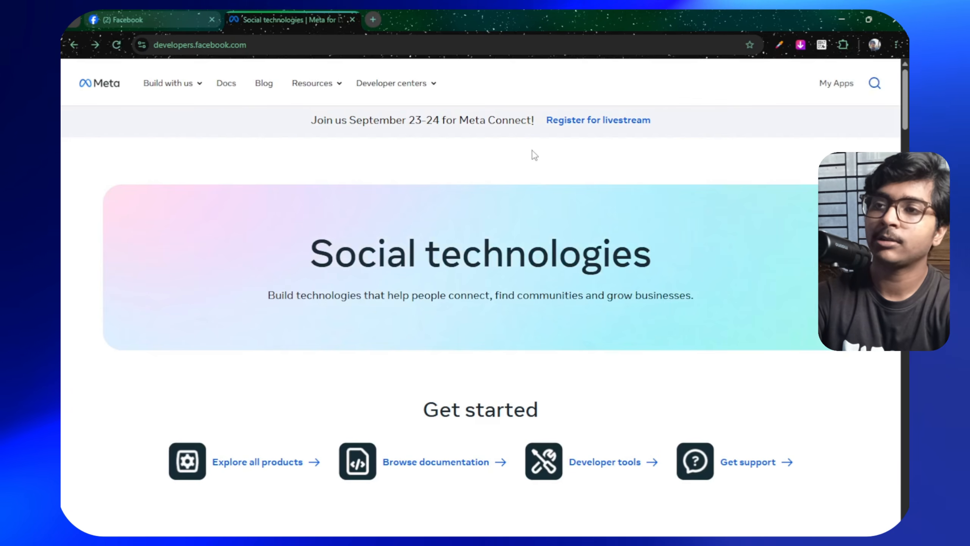
click(834, 91)
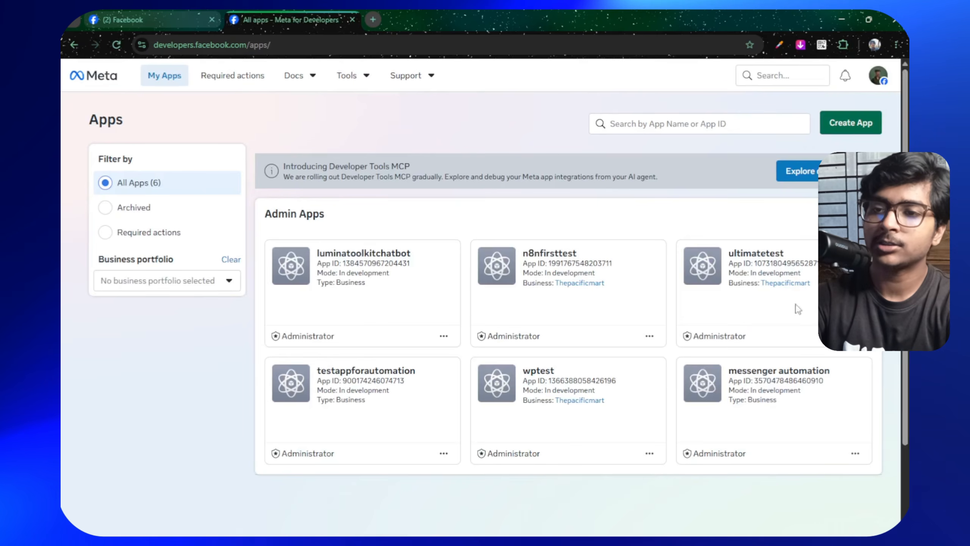
- Look over the existing admin apps and dismiss the Developer Tools MCP announcement
scroll(552, 308, down, 3)
drag(777, 431, 301, 147)
click(590, 483)
scroll(665, 481, up, 3)
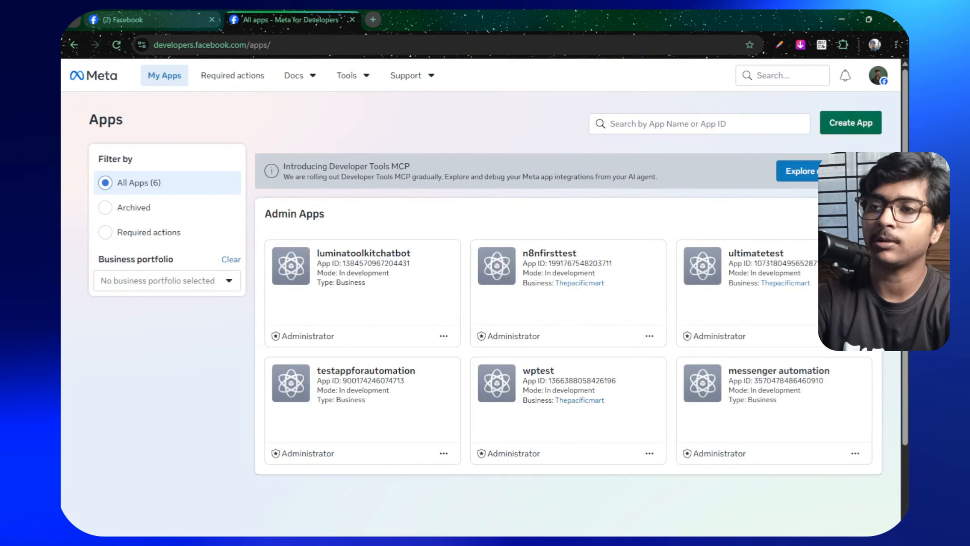
click(869, 171)
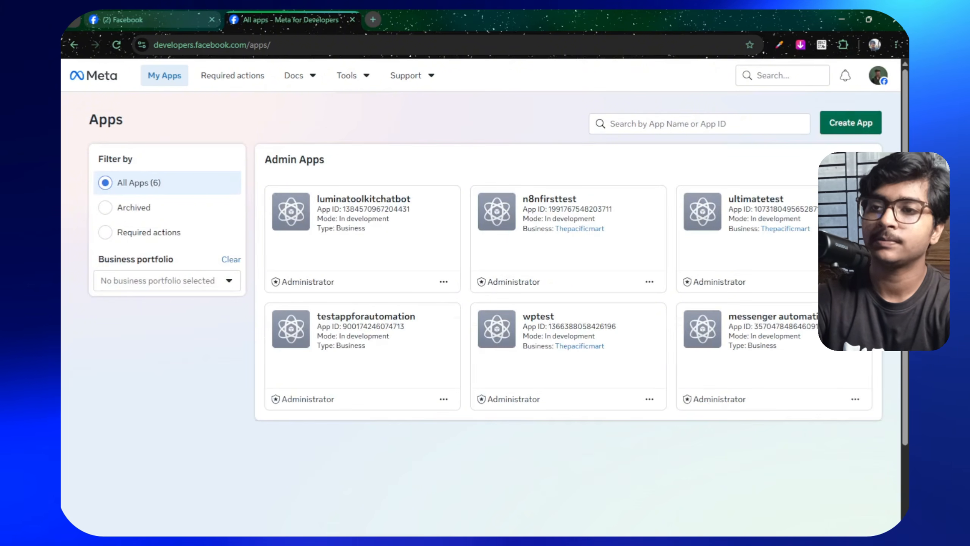
- Start creating a new app and submit facebookautopost(luminatoolki) as its name with the prefilled contact email
click(861, 127)
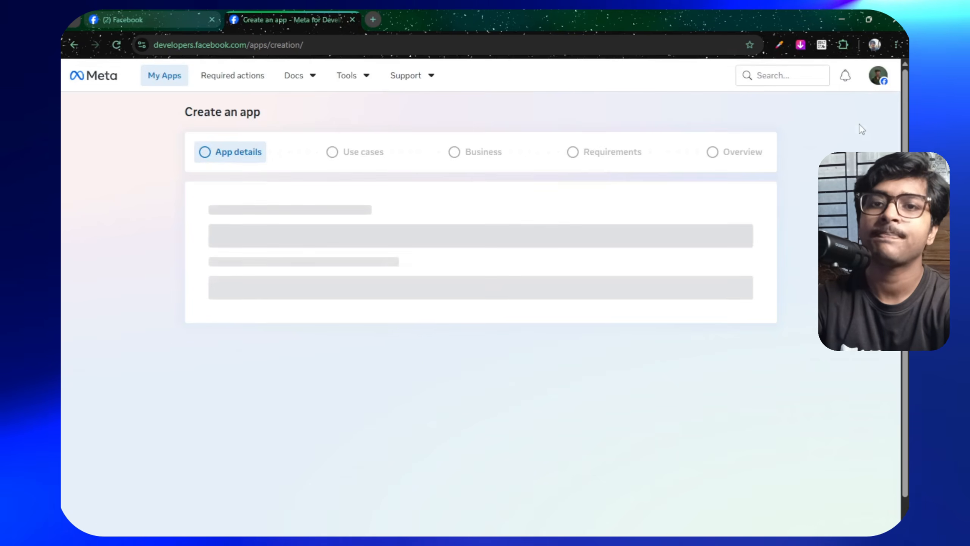
click(471, 223)
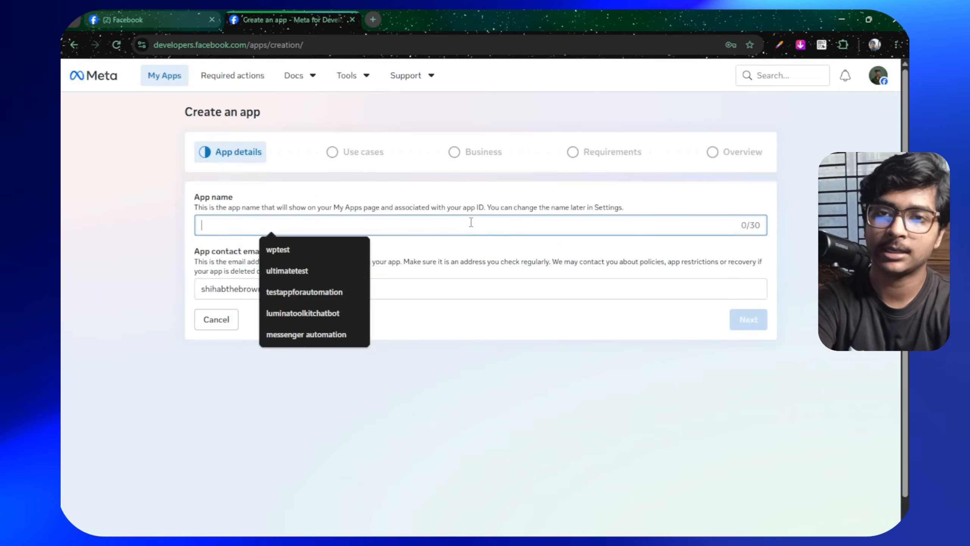
text(facebookau)
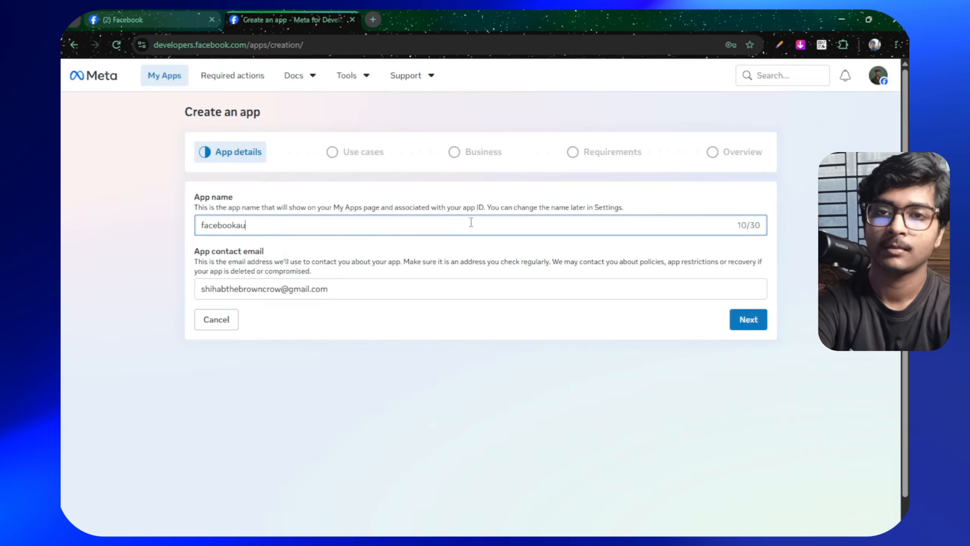
text(topost(1))
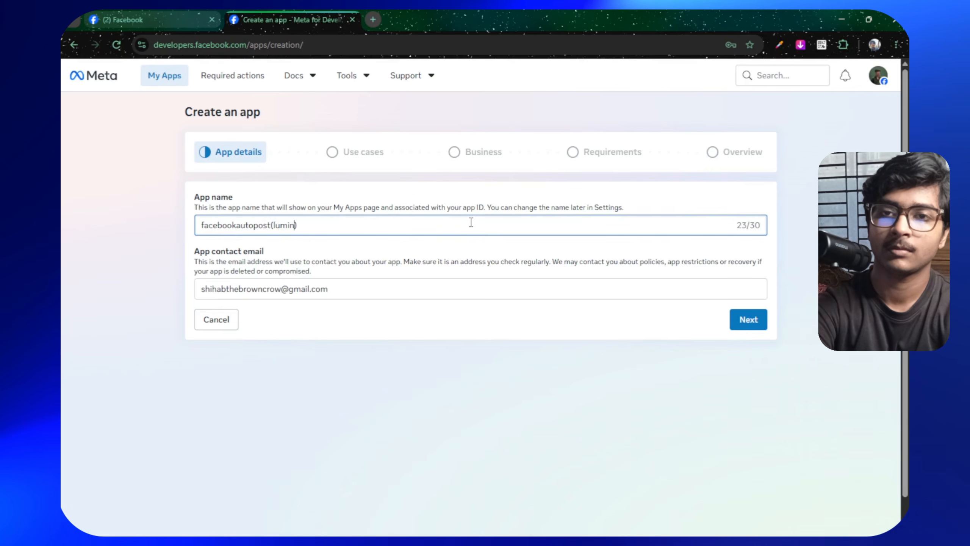
text(uminatook)
key(BackSpace)
text(lki)
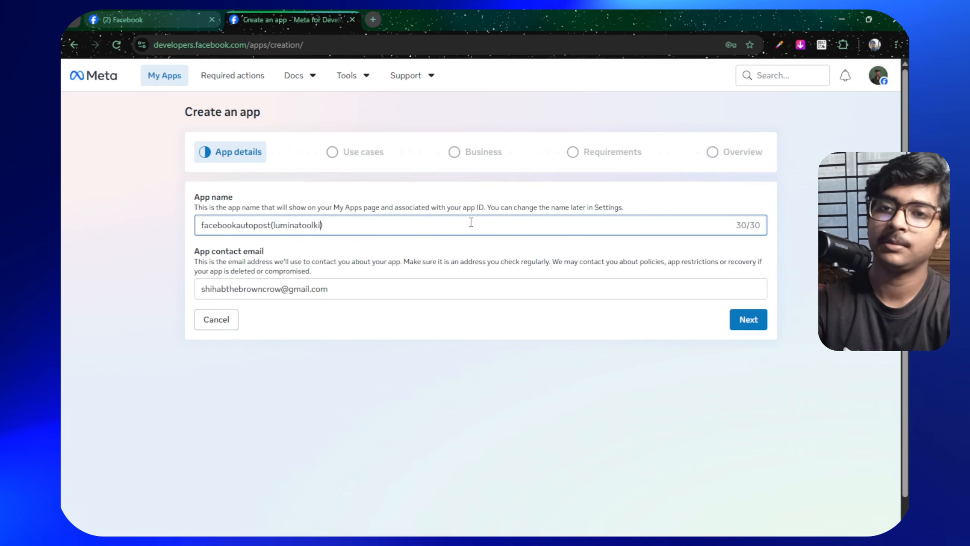
click(450, 205)
click(362, 228)
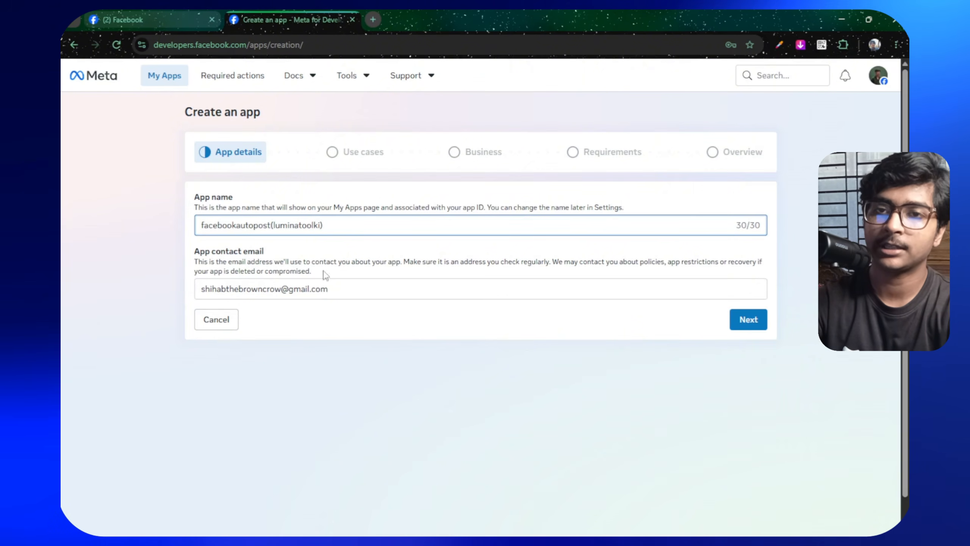
click(733, 319)
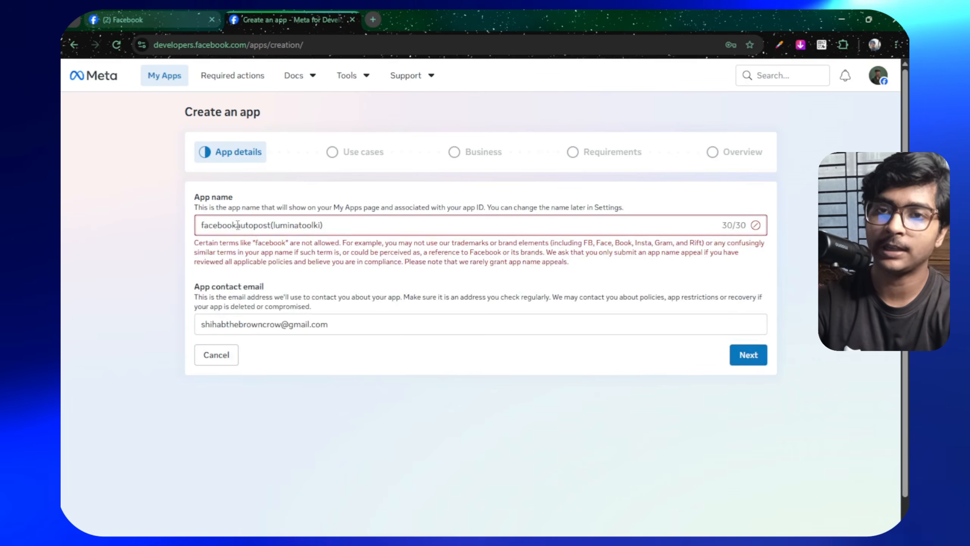
- Change the app name to autopost(luminatoolkit) and continue to the use case selection
drag(231, 225, 195, 231)
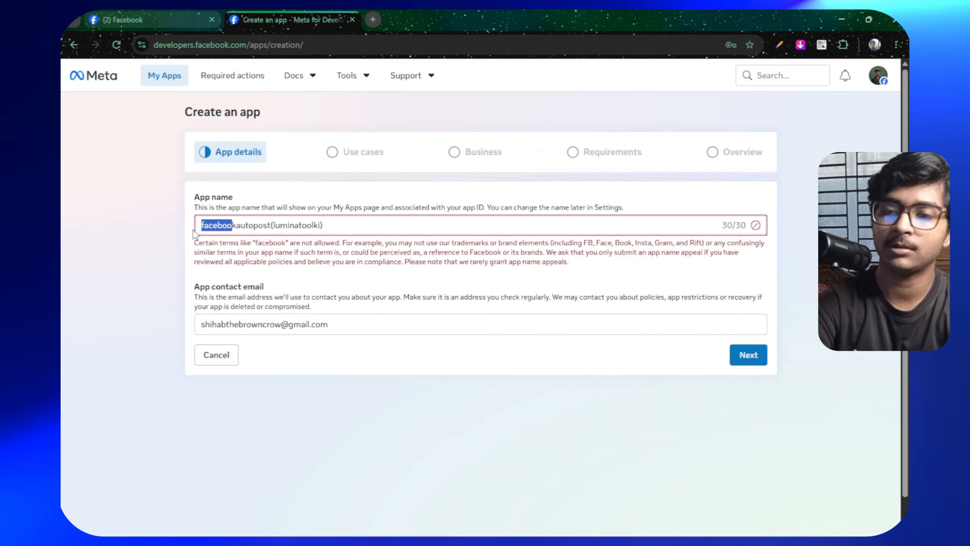
key(BackSpace)
key(Delete)
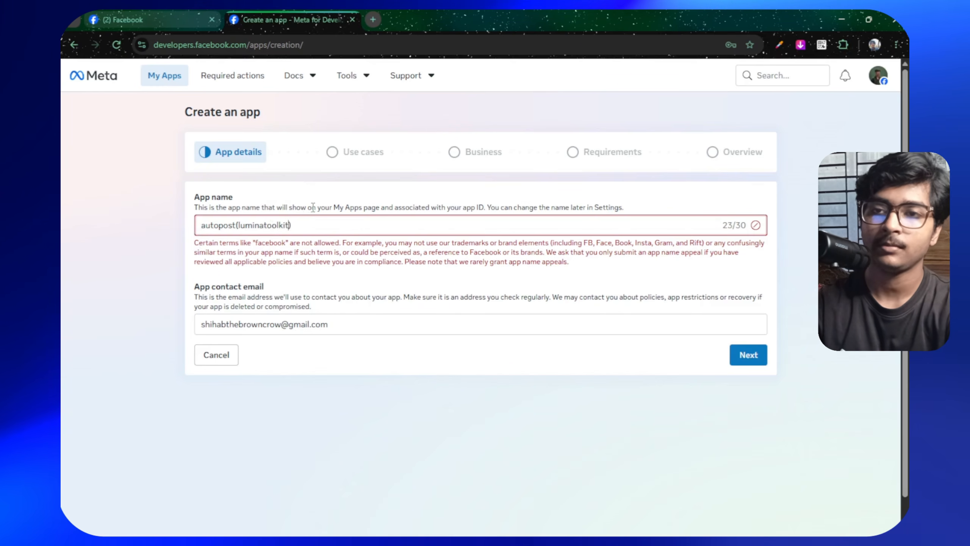
key(BackSpace)
text(t)
click(738, 358)
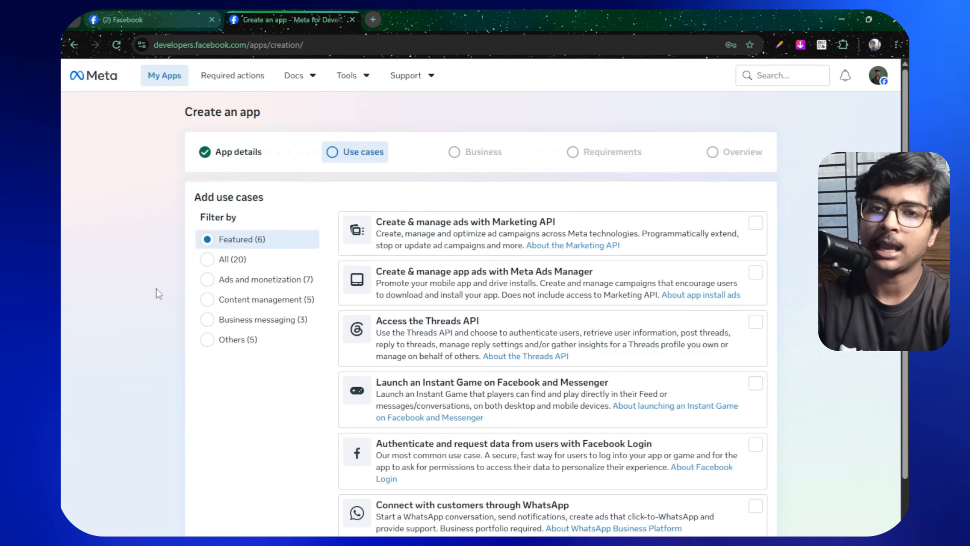
- Filter the use cases by Others, choose Other for the app and proceed to the app type selection
scroll(267, 222, down, 2)
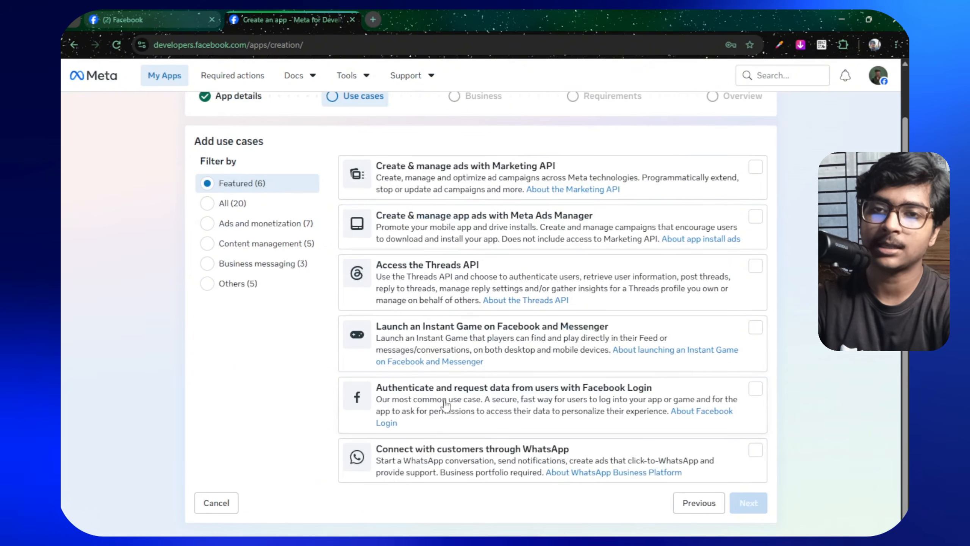
click(227, 293)
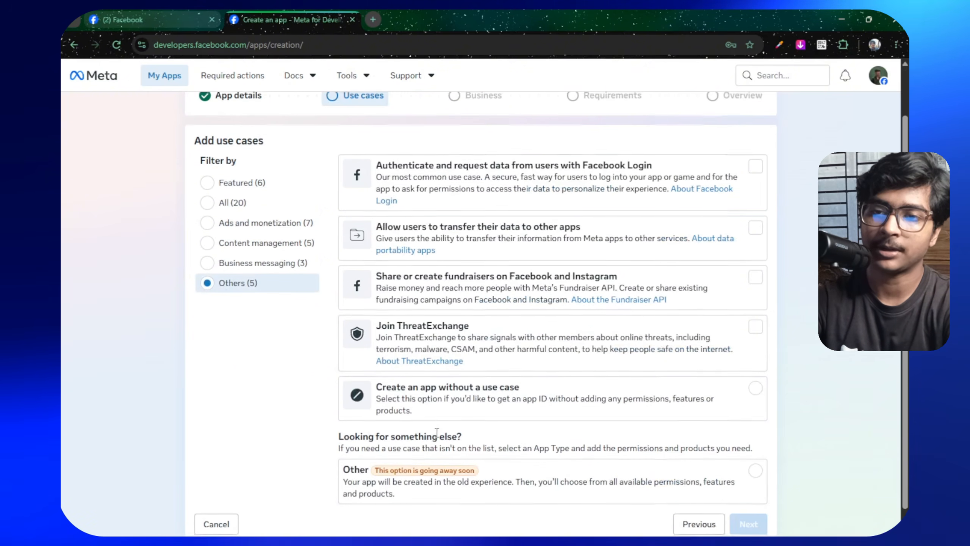
scroll(449, 482, down, 1)
click(527, 452)
click(760, 503)
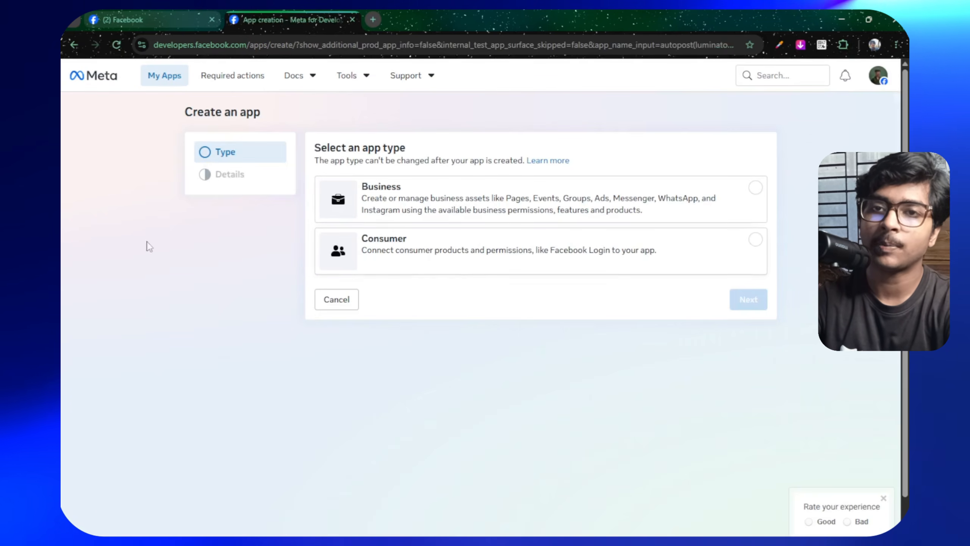
drag(424, 149, 306, 160)
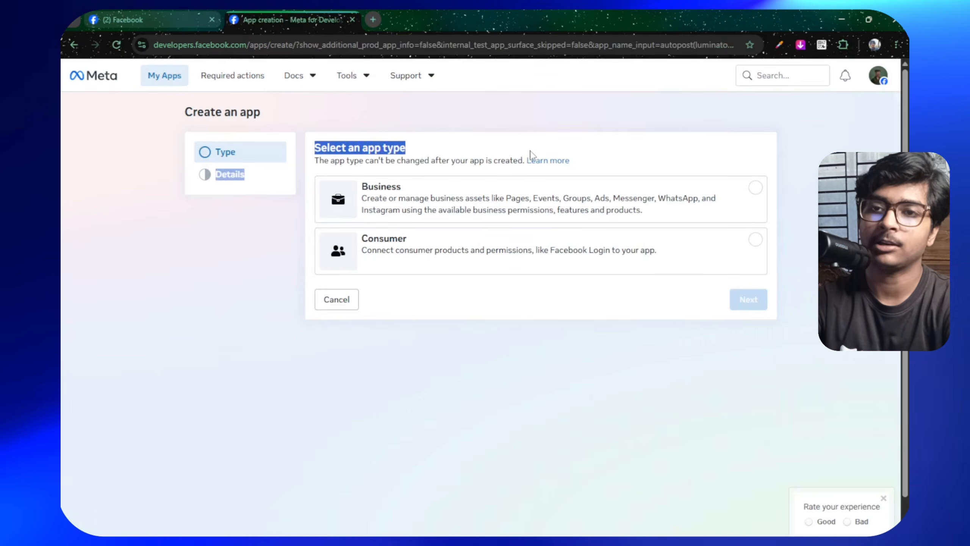
- Choose Business as the app type, review the app details and create the app without a business portfolio
click(755, 187)
click(761, 300)
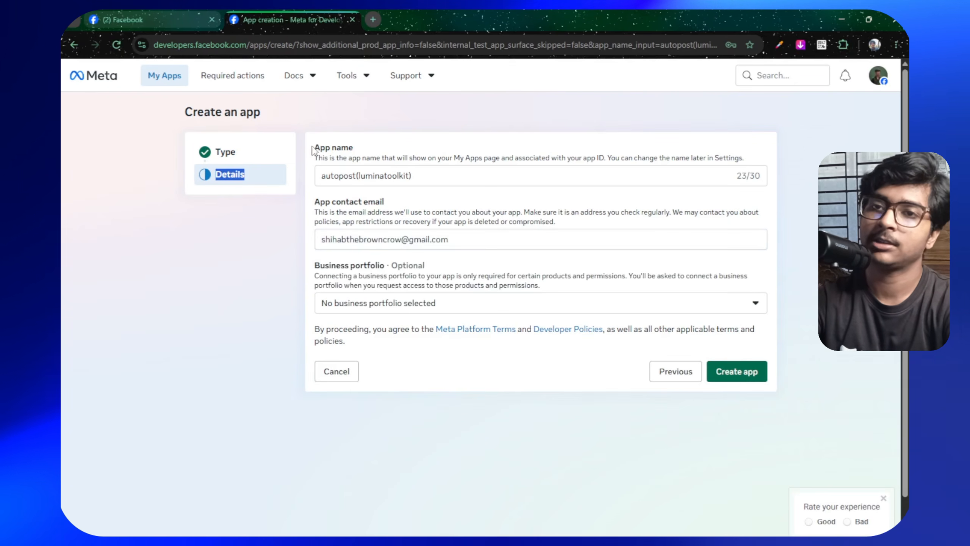
drag(312, 150, 392, 176)
drag(314, 202, 388, 213)
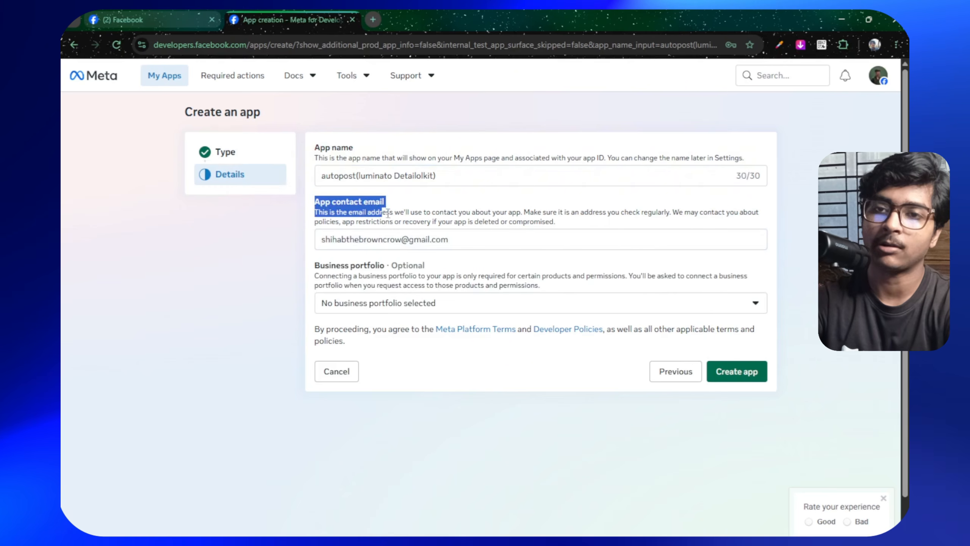
drag(315, 271, 458, 291)
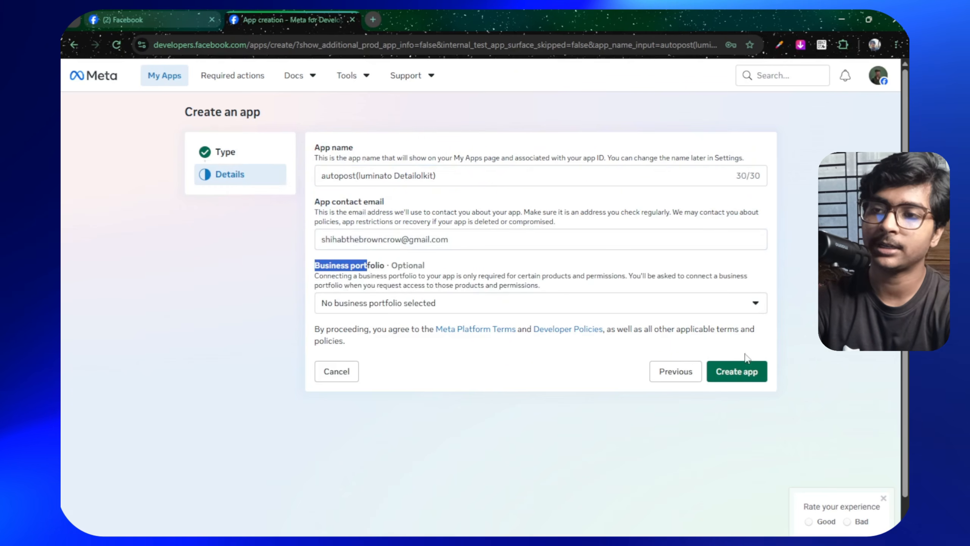
click(743, 374)
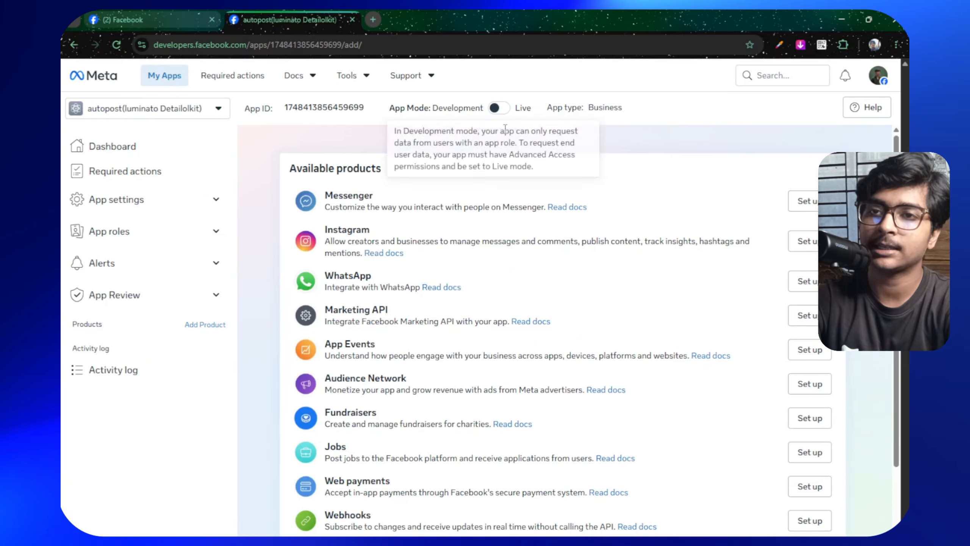
- Open the Graph API Explorer and check its Access Token section
mouse_move(492, 117)
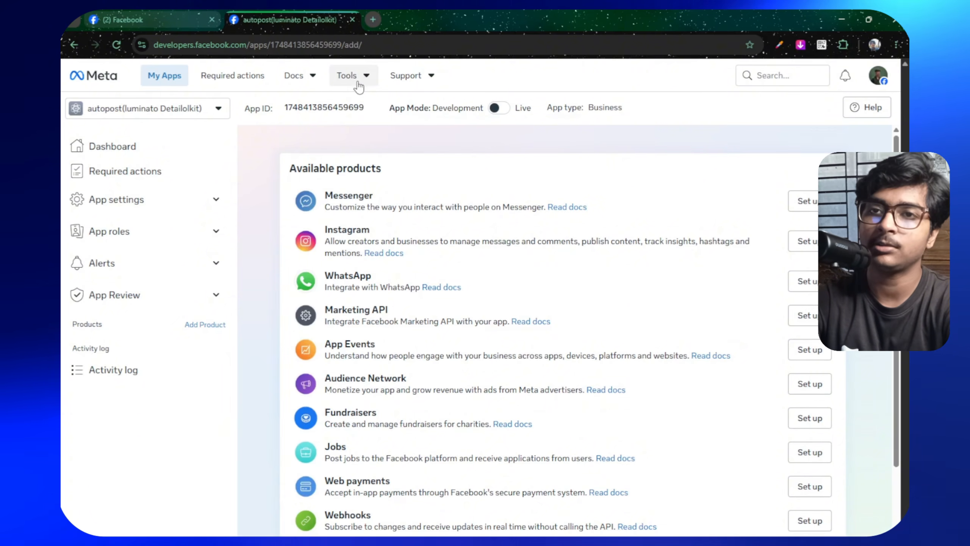
click(349, 75)
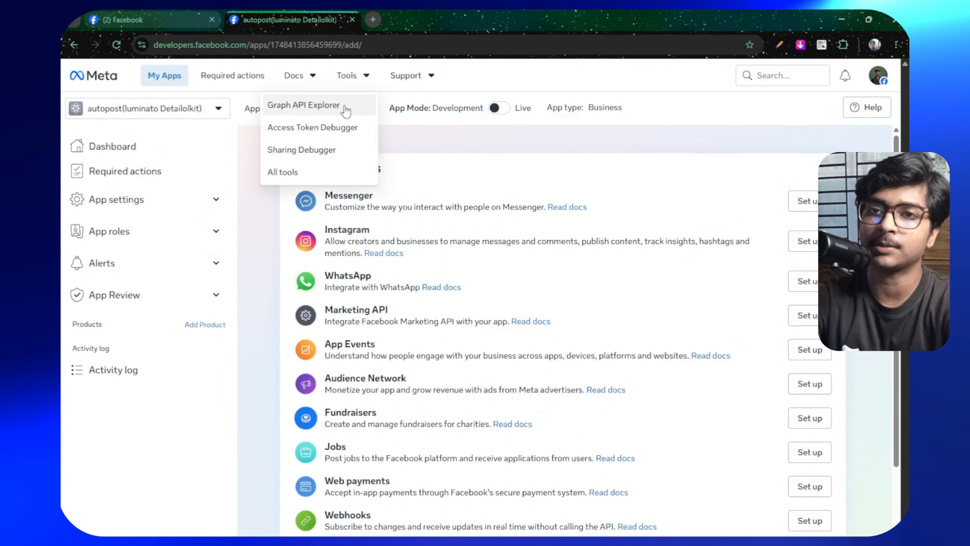
click(327, 104)
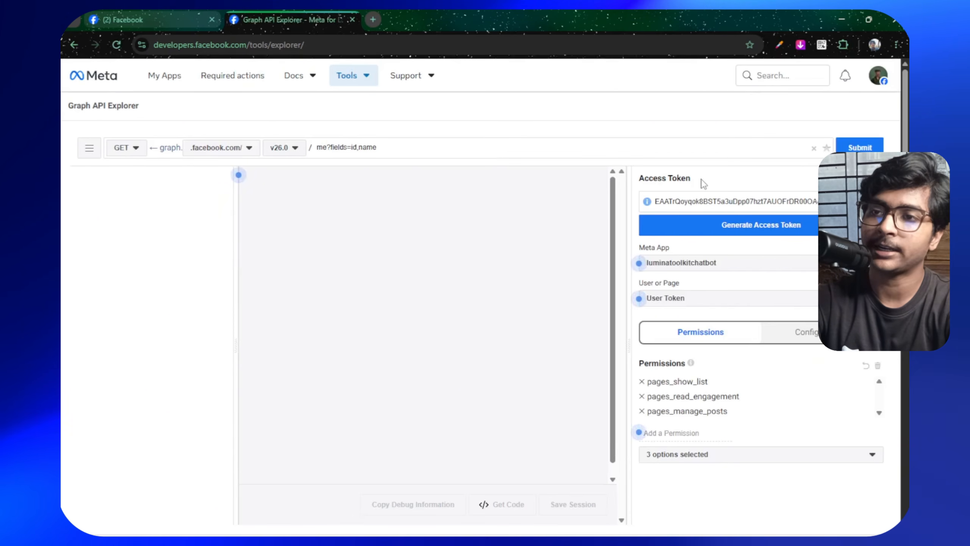
drag(704, 184, 644, 184)
click(740, 180)
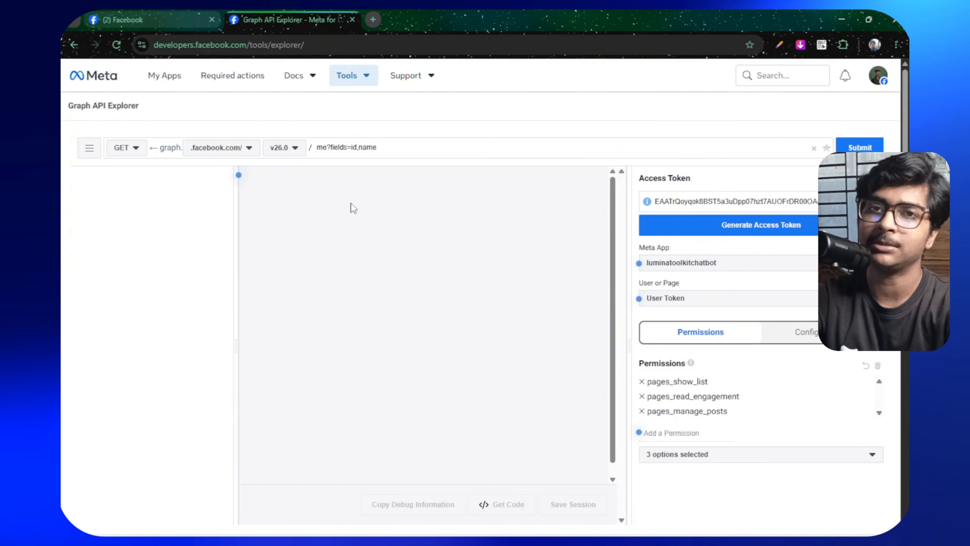
- Switch to the n8n workflow facebookpostautomation and review the AI Agent node's generated post output
click(702, 525)
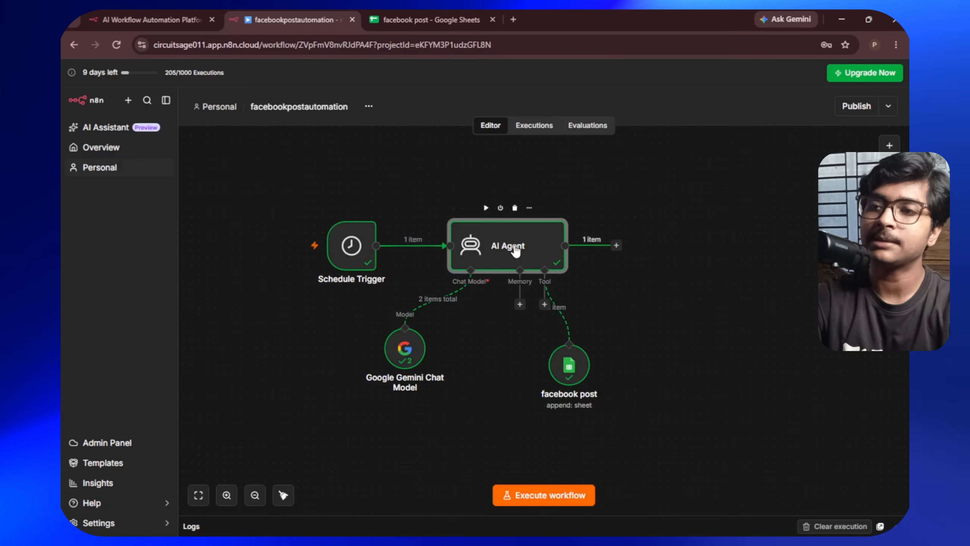
double_click(515, 251)
drag(818, 250, 680, 176)
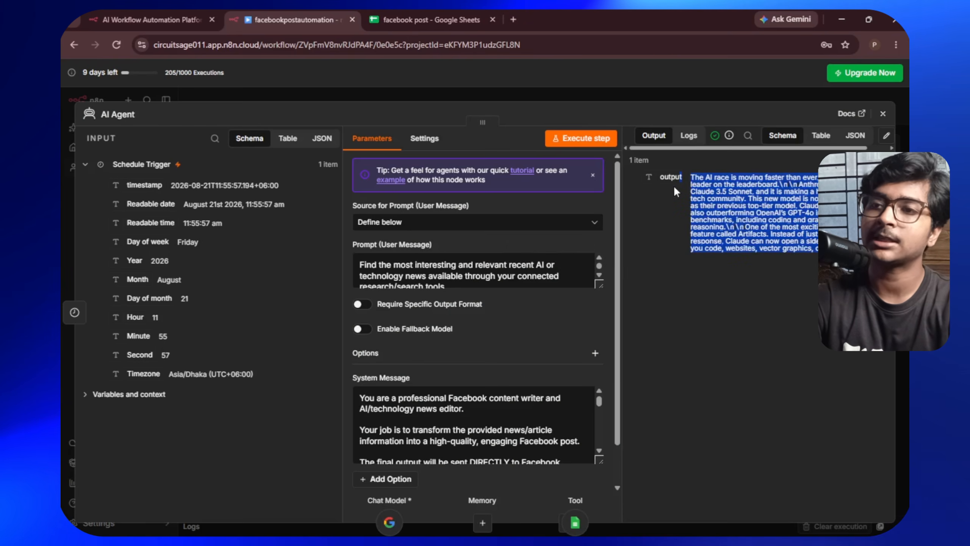
click(691, 227)
click(882, 114)
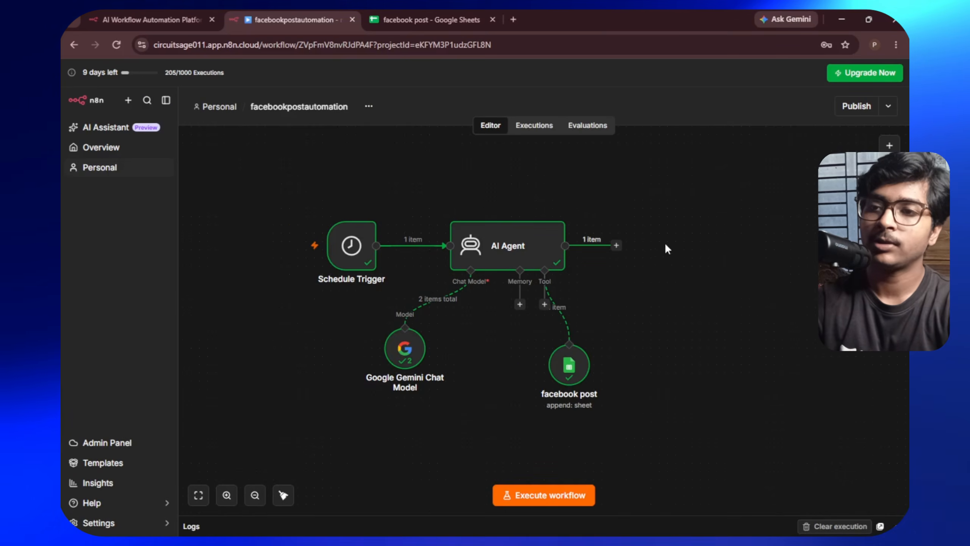
- Add a Facebook Graph API node after the AI Agent node
click(617, 245)
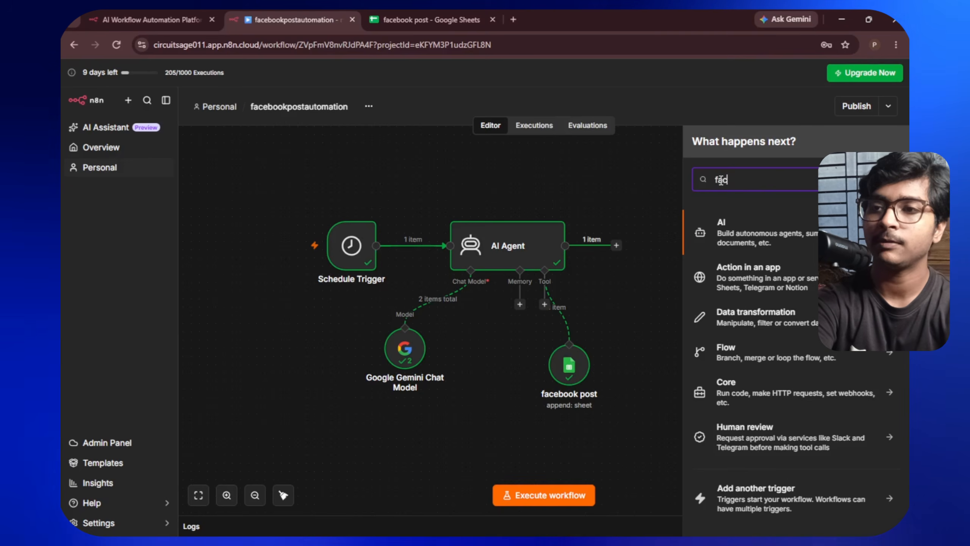
text(ebook)
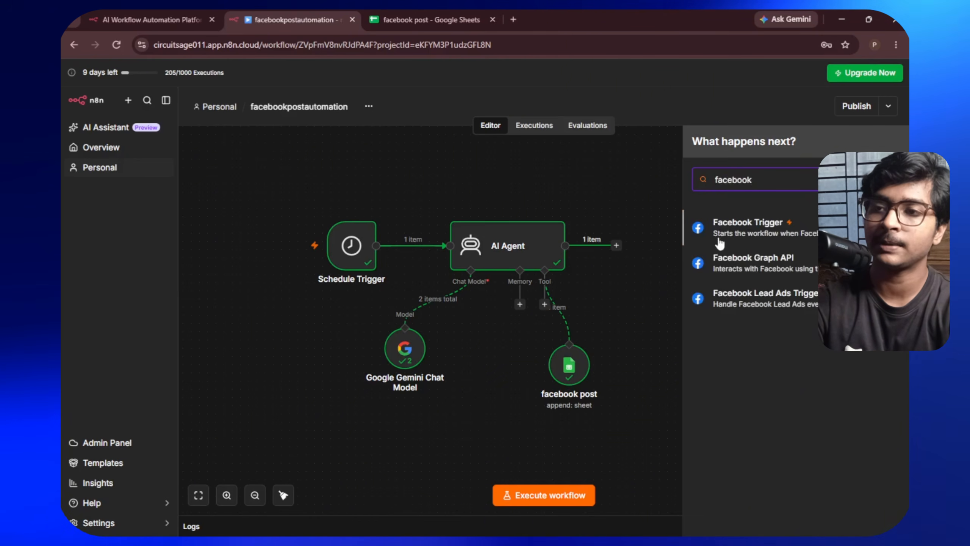
click(726, 263)
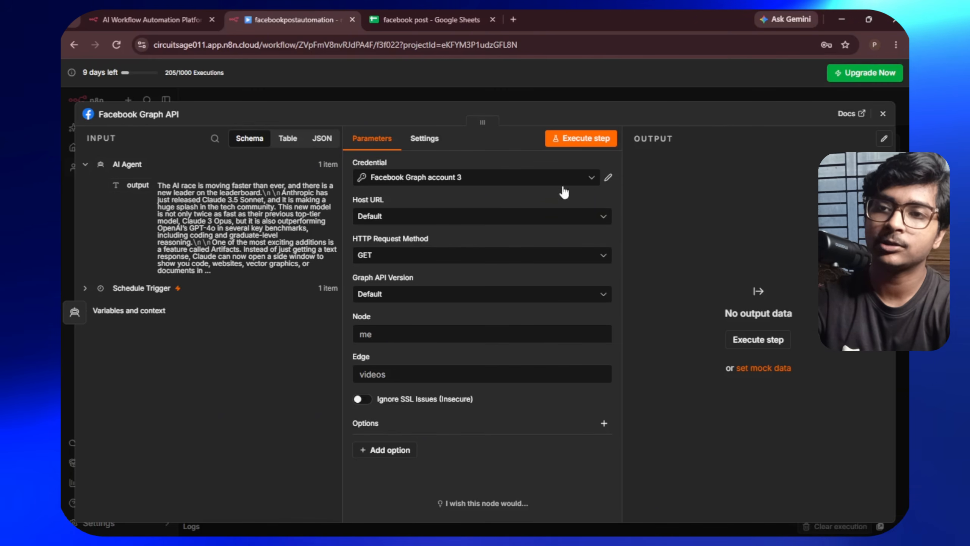
- Delete the saved credentials Facebook Graph account 3, Facebook Graph account 2 and Facebook Graph account
click(588, 178)
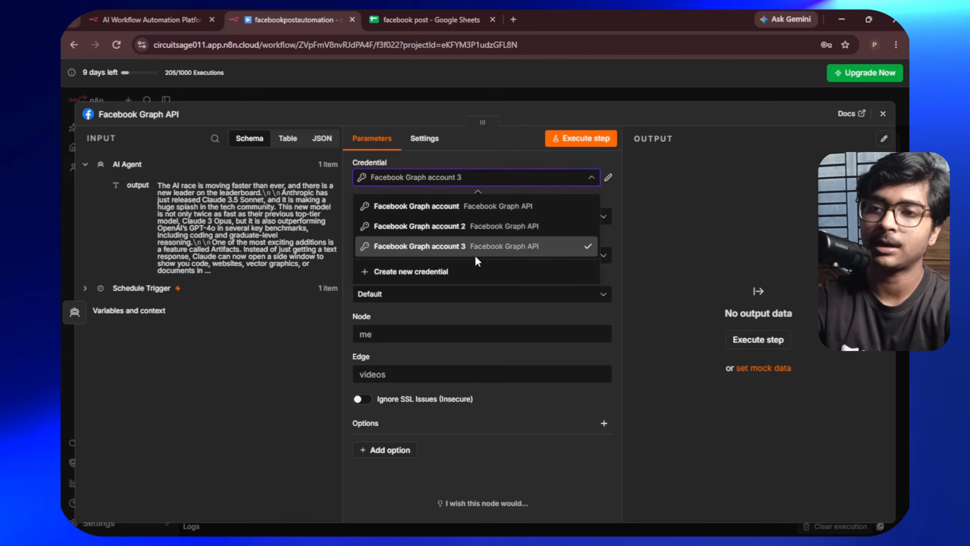
click(608, 178)
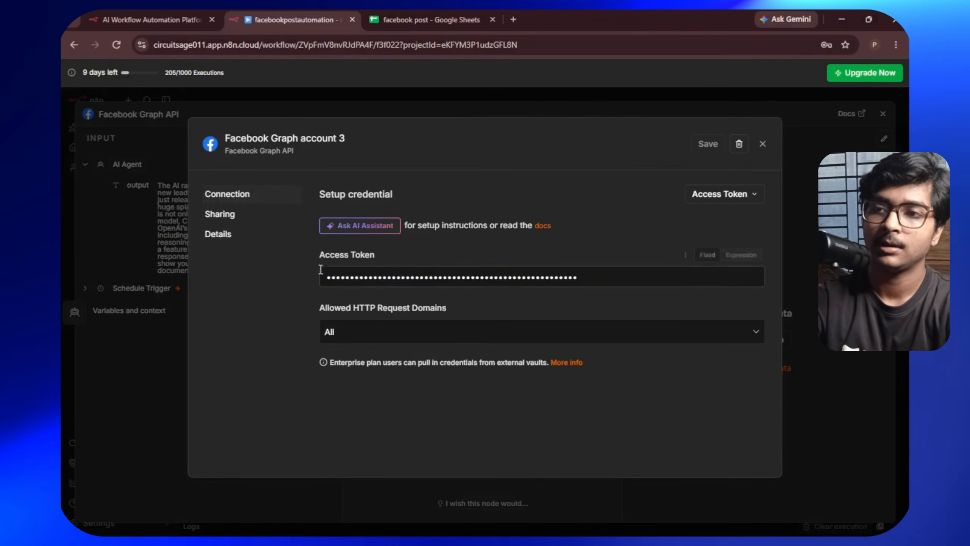
click(737, 144)
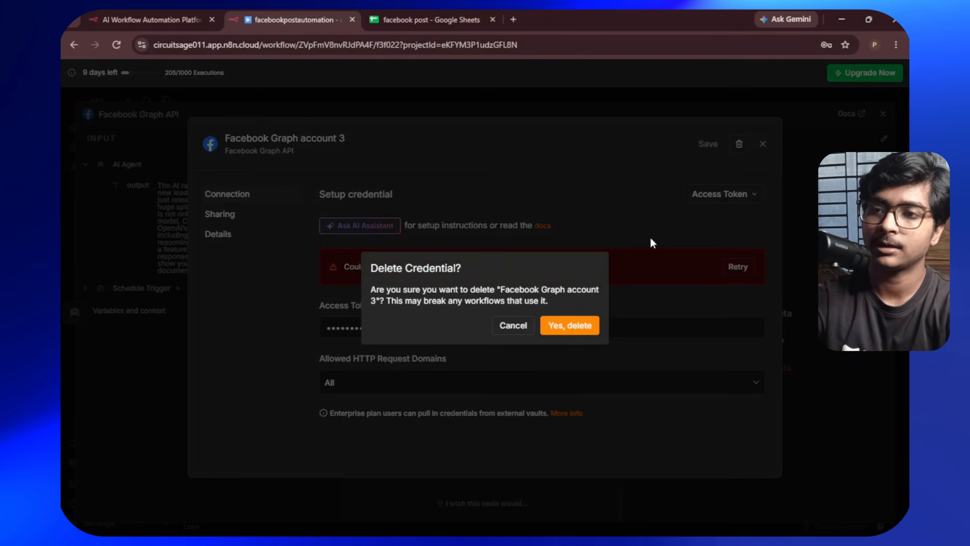
click(570, 325)
click(609, 179)
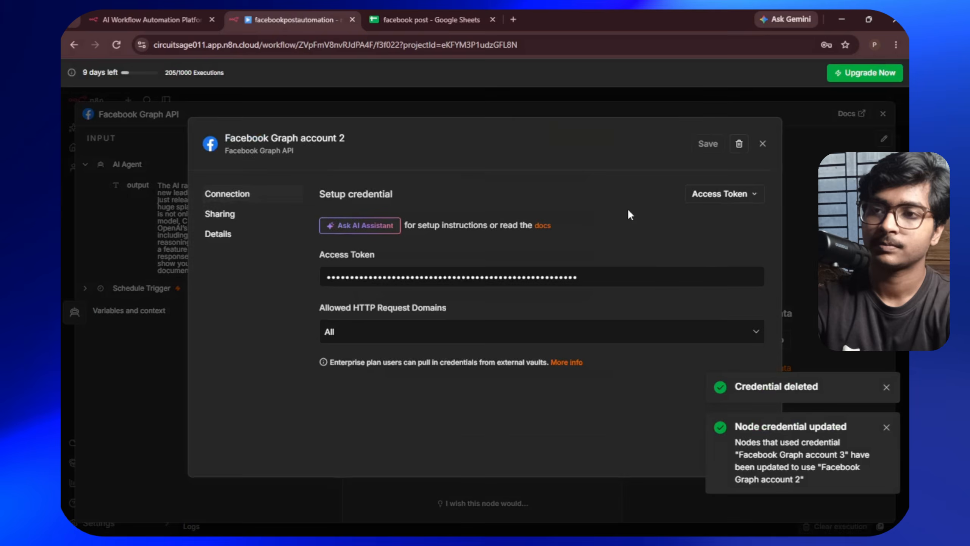
click(738, 143)
click(587, 336)
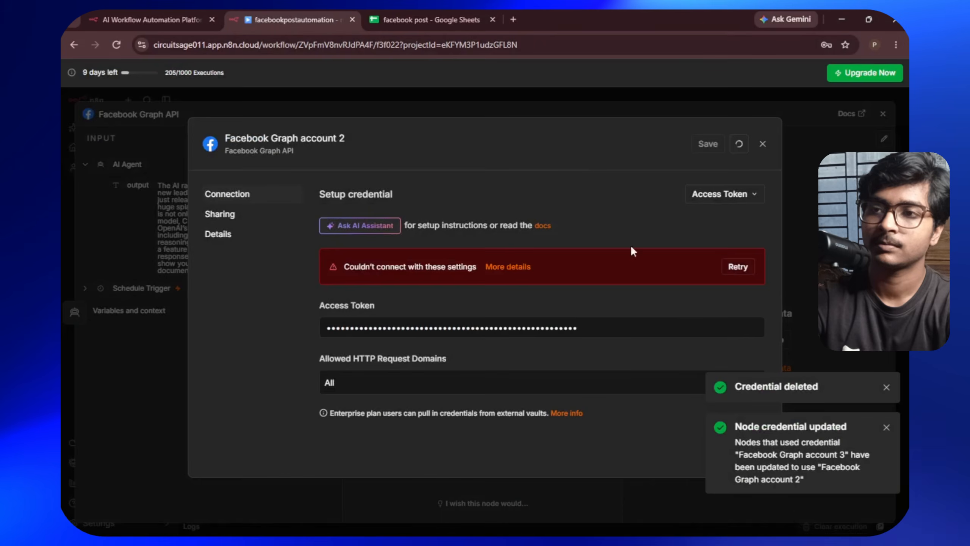
click(611, 176)
click(738, 143)
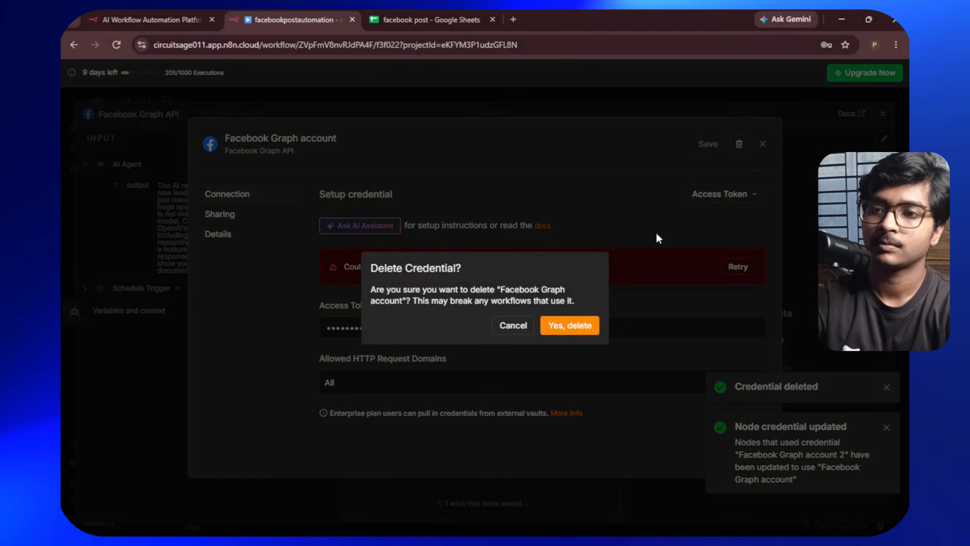
click(573, 326)
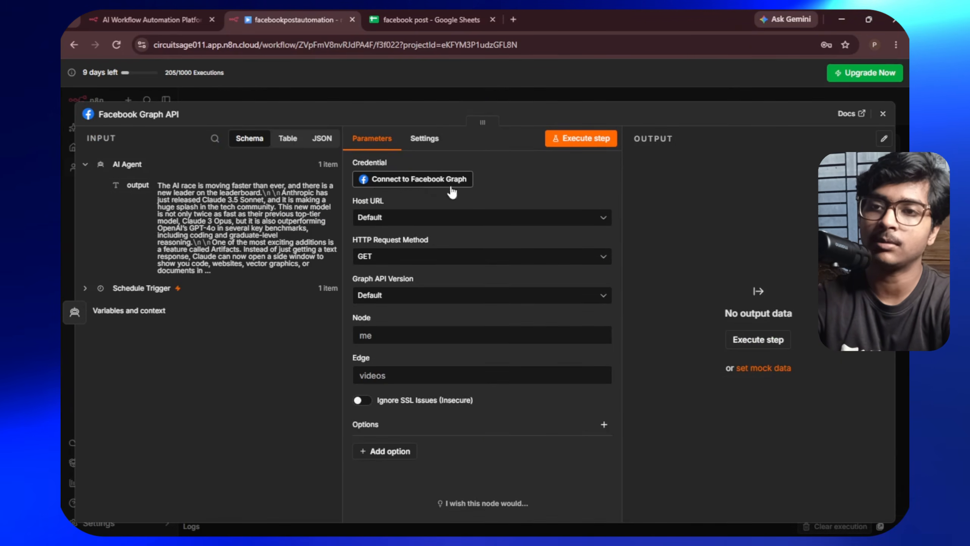
- Start a new Facebook Graph API credential that uses an access token
click(424, 180)
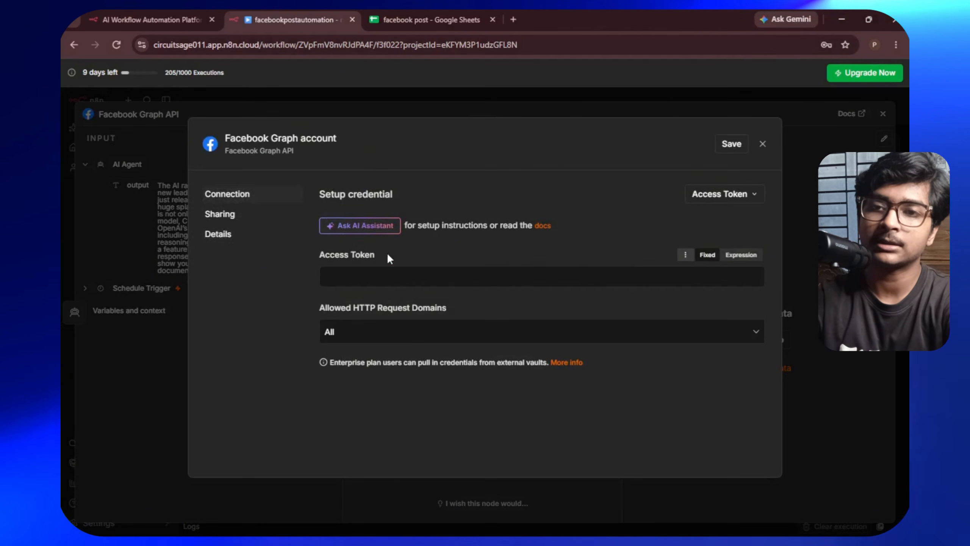
mouse_move(386, 254)
mouse_down()
mouse_move(322, 246)
mouse_move(411, 248)
mouse_move(349, 258)
mouse_move(398, 256)
mouse_up()
mouse_move(597, 530)
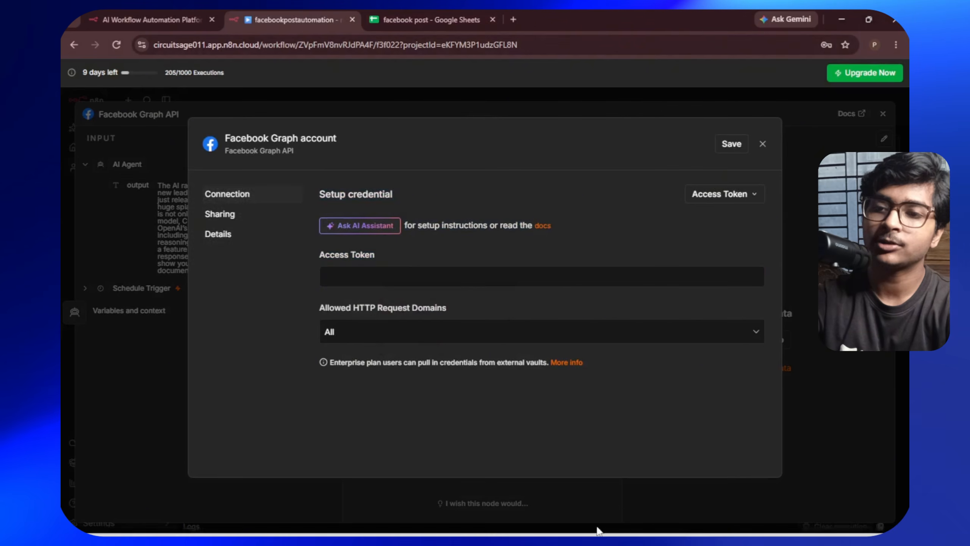
- Switch back to the Graph API Explorer and get the page access token for Lumina Technologies
click(386, 524)
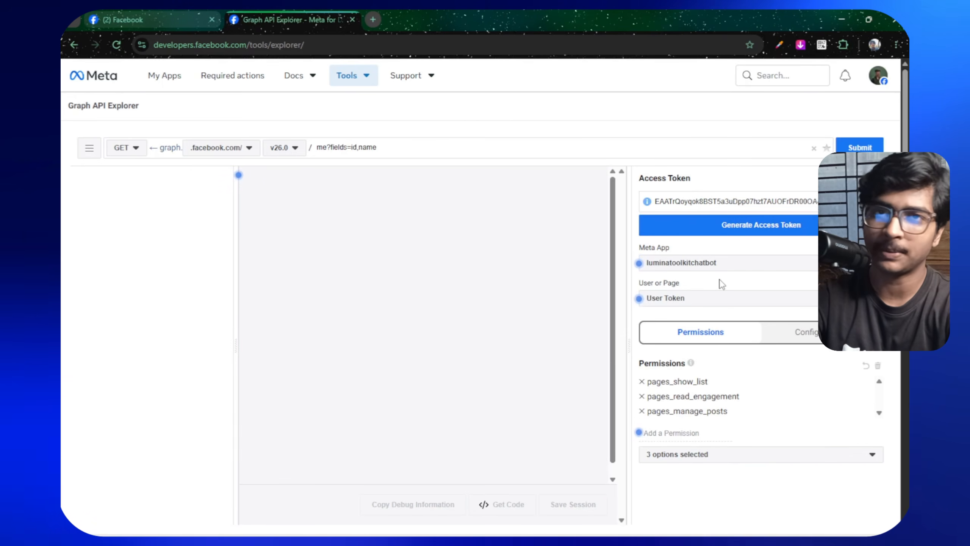
click(684, 298)
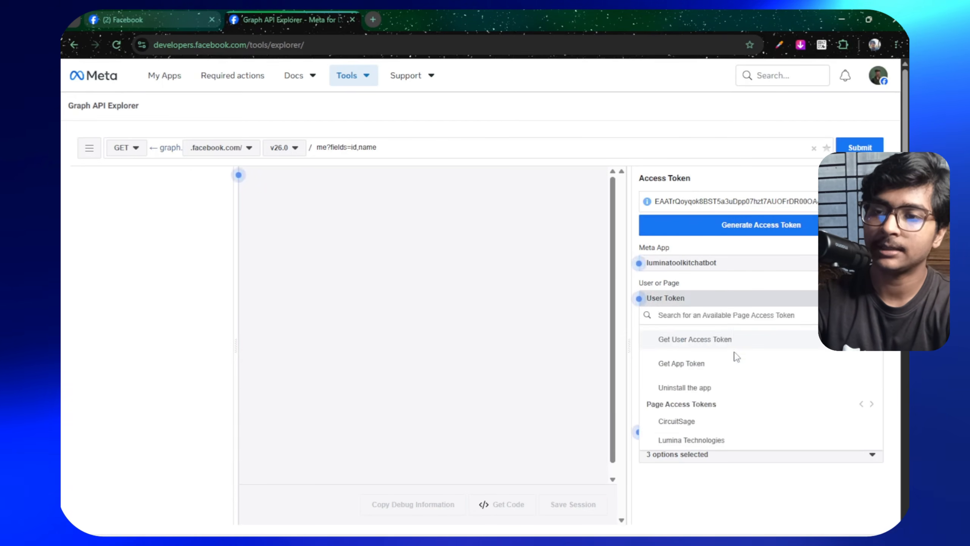
click(688, 442)
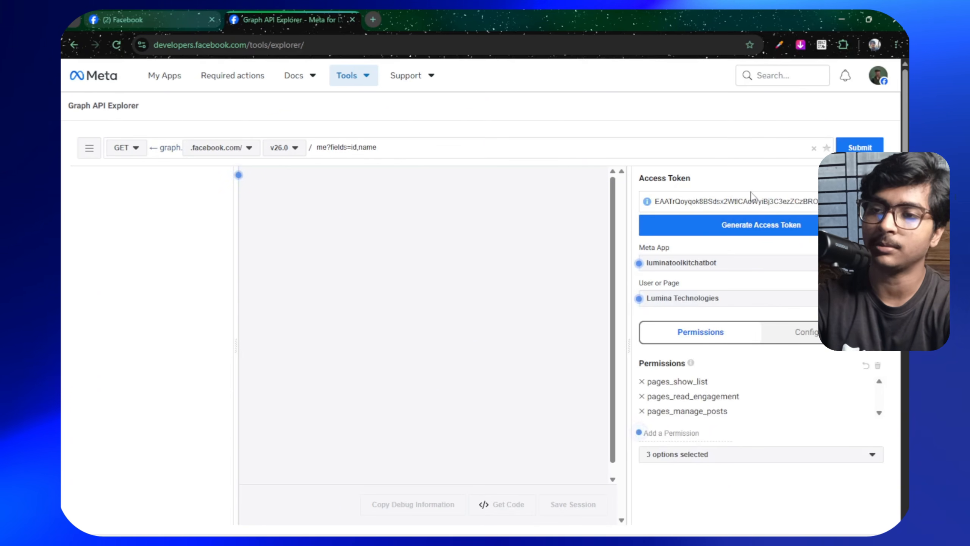
- Examine the granted permissions pages_show_list, pages_read_engagement and pages_manage_posts
drag(630, 366, 751, 416)
click(654, 393)
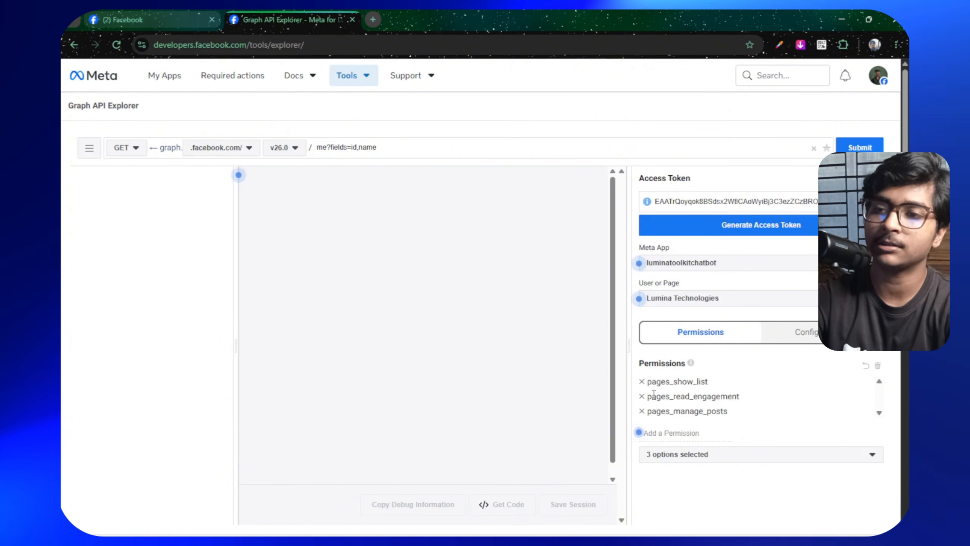
drag(648, 381, 736, 385)
drag(656, 396, 751, 407)
drag(657, 410, 659, 384)
click(737, 416)
click(751, 416)
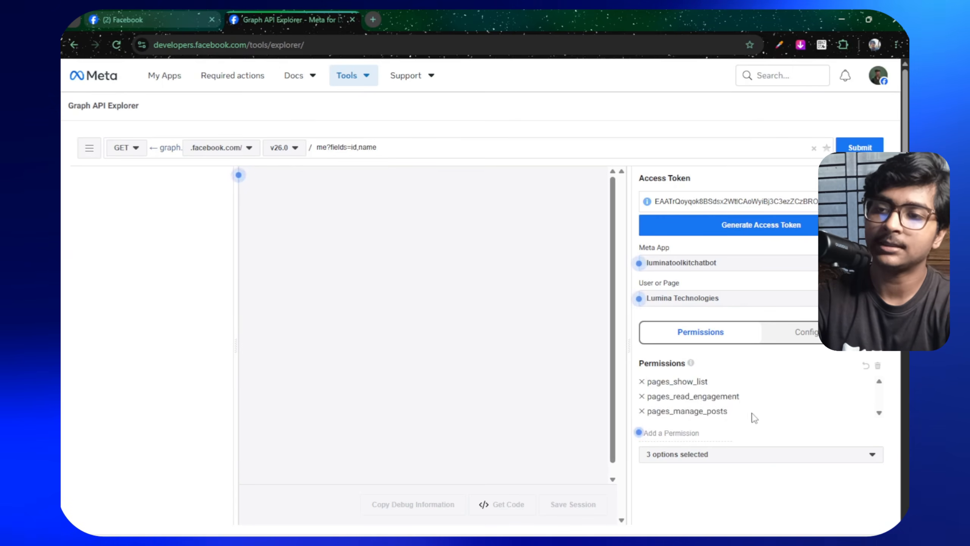
drag(754, 418, 647, 381)
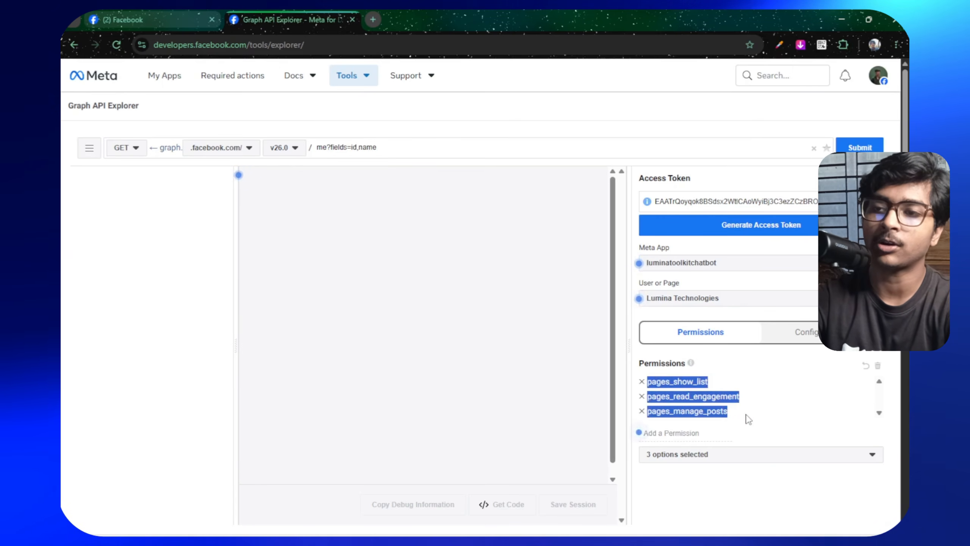
click(743, 417)
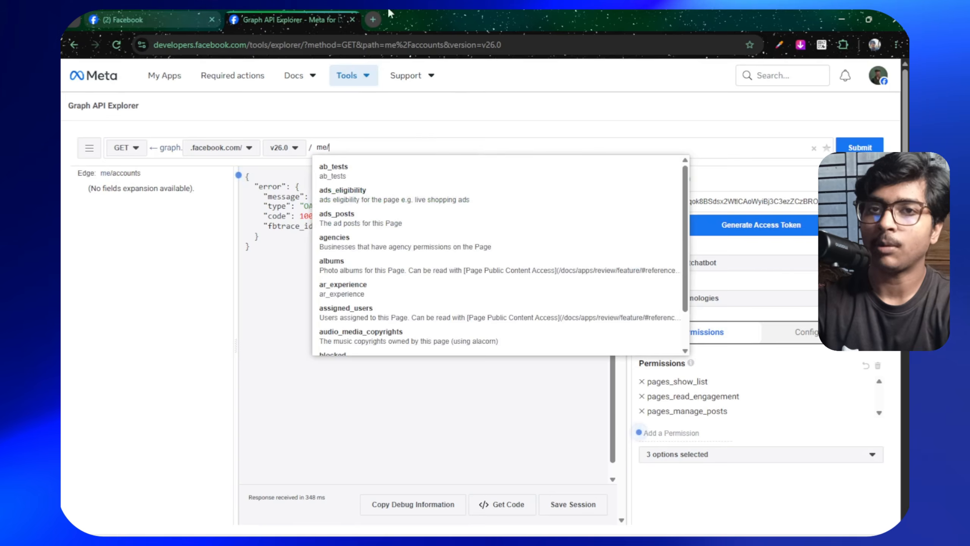
- Open the Lumina Technologies Facebook page's transparency details and select its Page ID
click(122, 19)
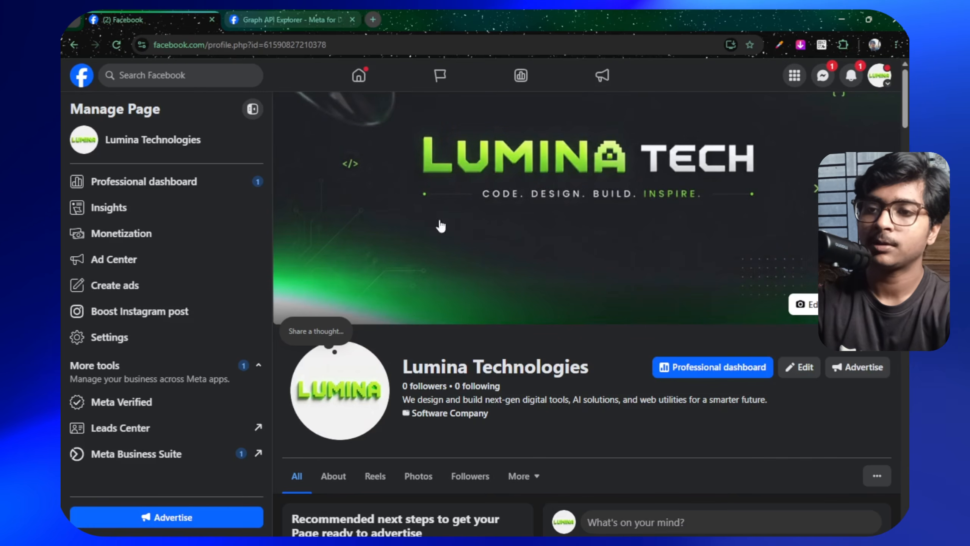
scroll(454, 255, down, 6)
scroll(454, 254, up, 3)
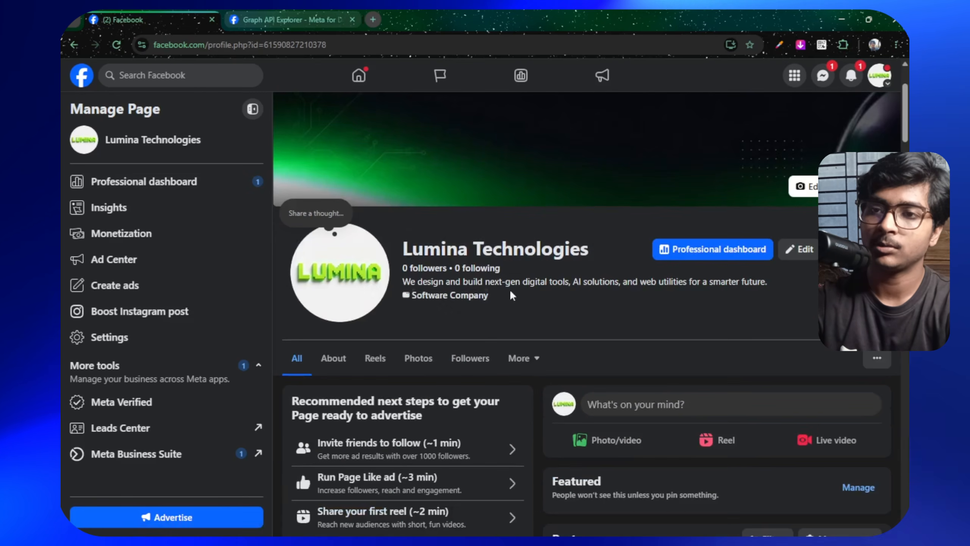
click(476, 254)
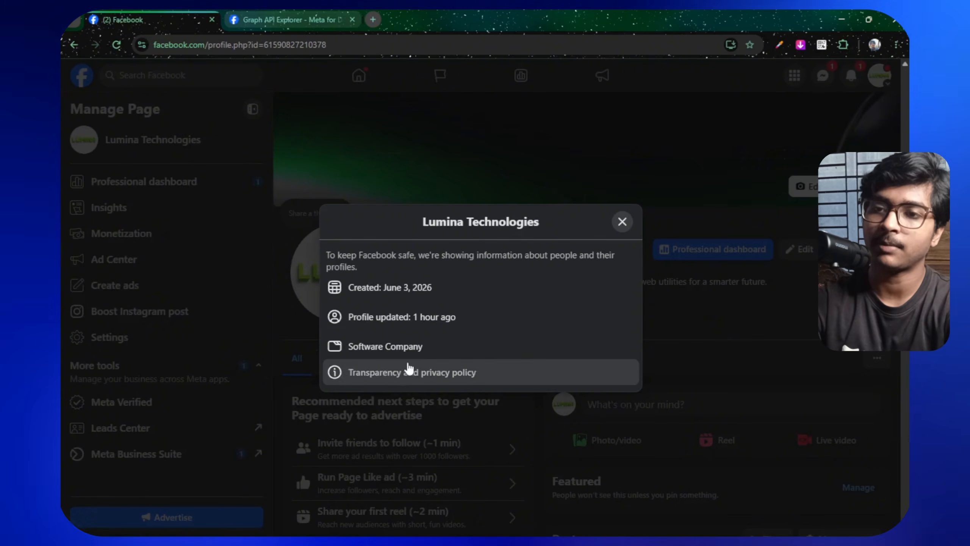
click(468, 372)
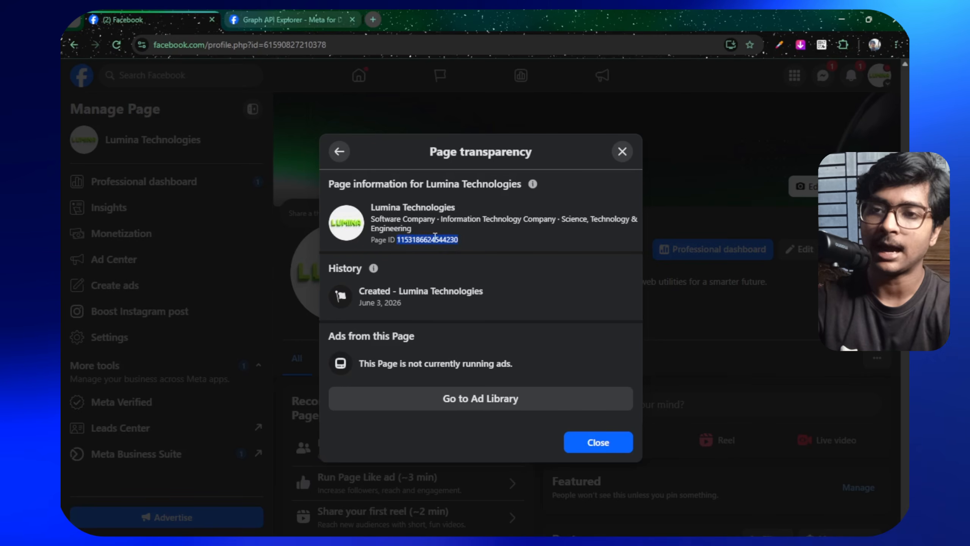
mouse_move(714, 501)
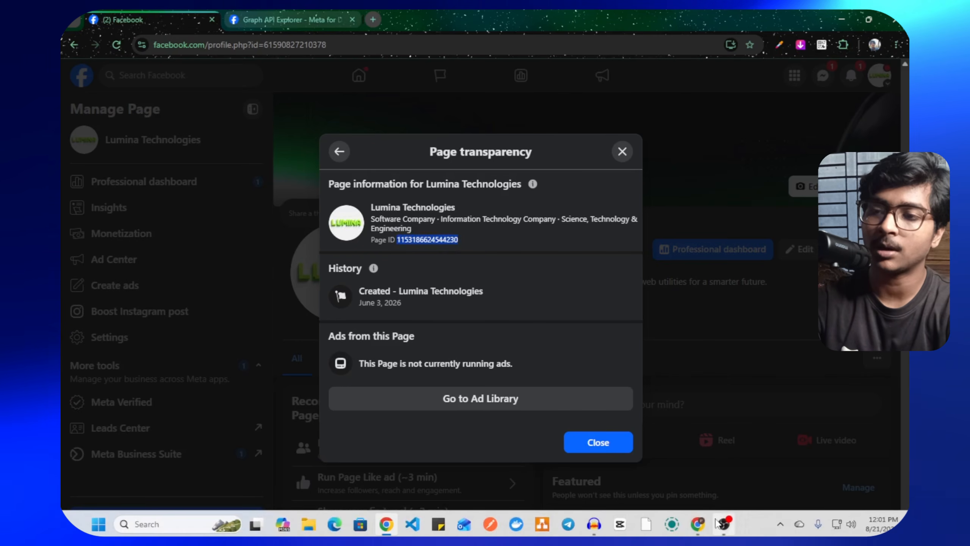
- Switch back to n8n, paste the page access token into the Facebook Graph credential and save it
click(722, 524)
click(376, 277)
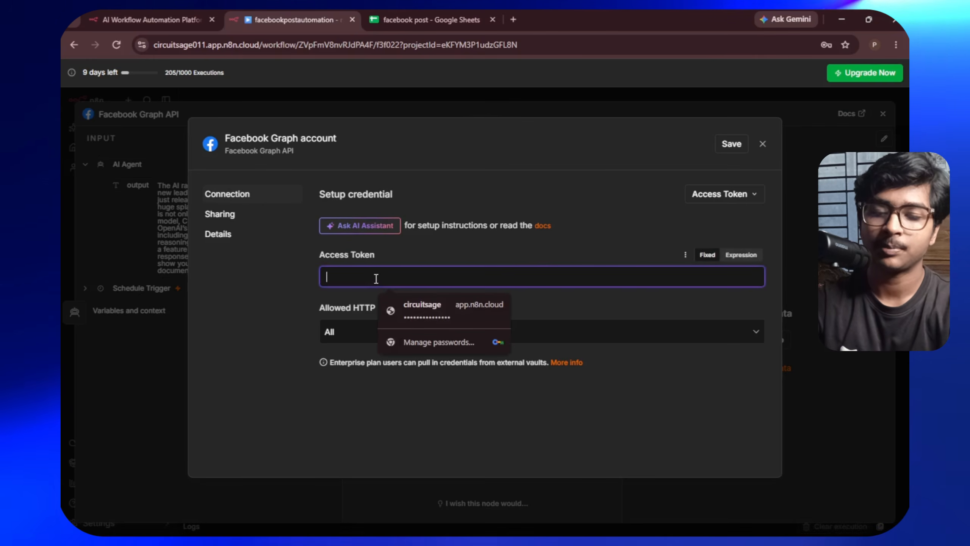
key(super+v)
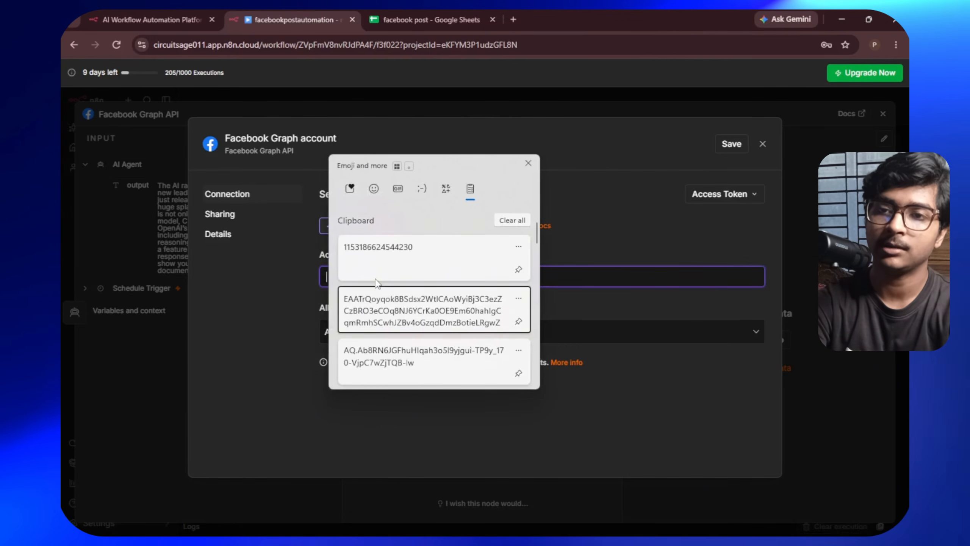
click(421, 310)
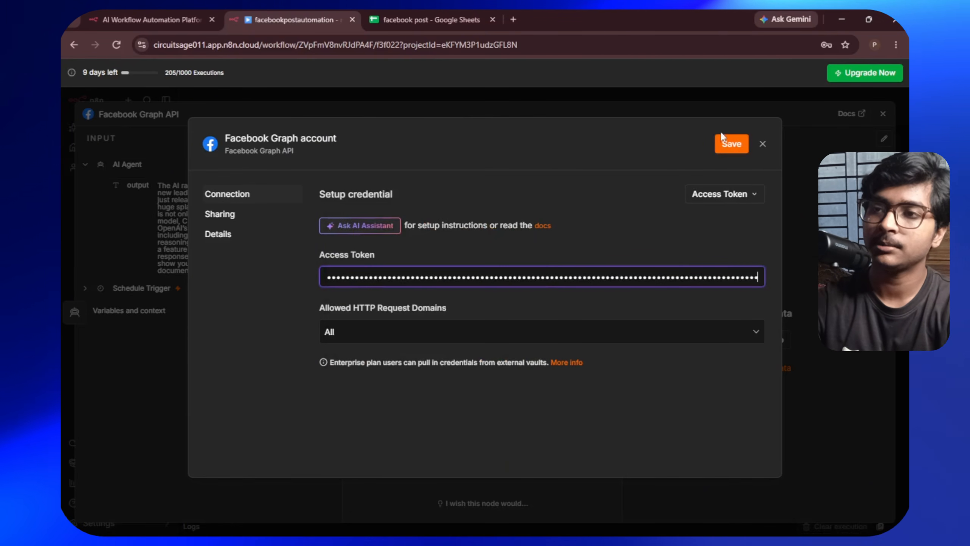
click(728, 140)
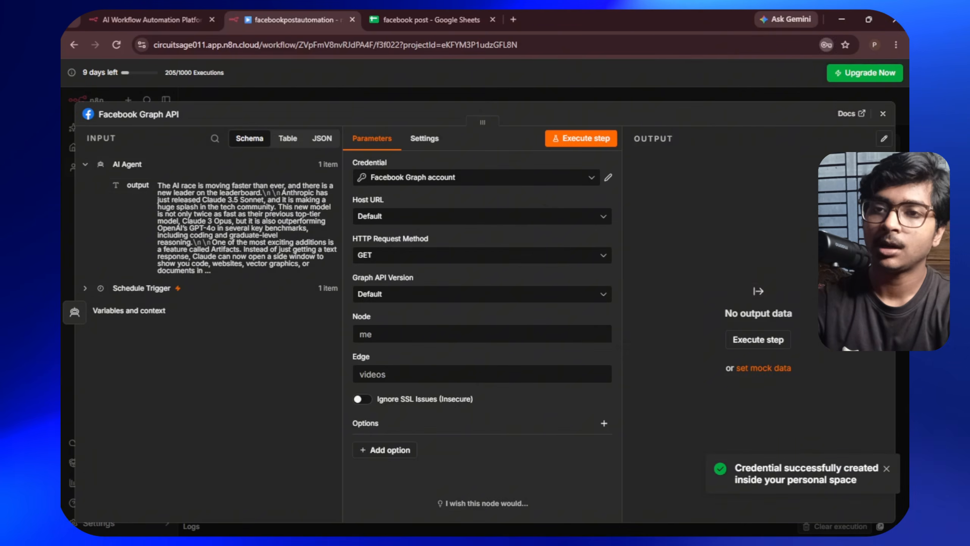
- Keep the default host URL and set the Facebook Graph API node's HTTP request method to POST
click(417, 219)
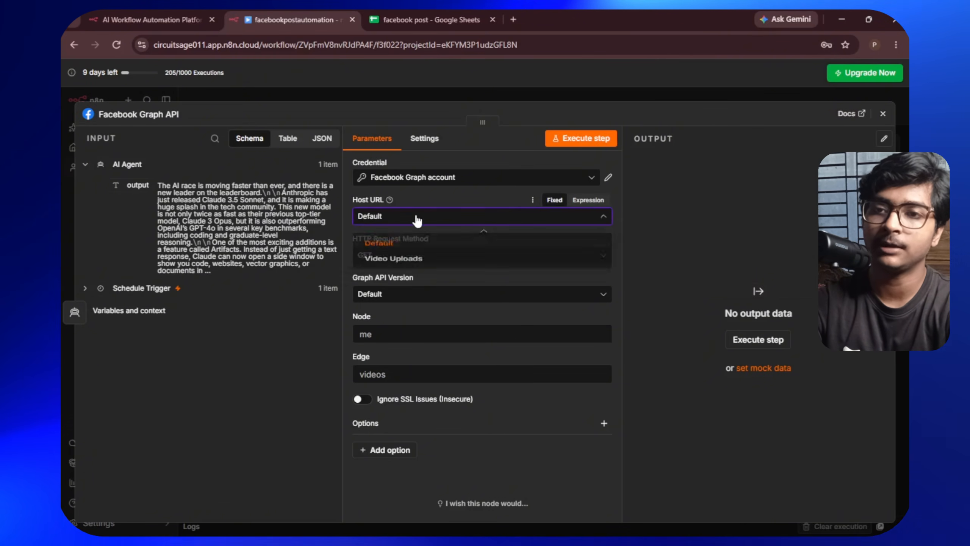
click(416, 219)
click(409, 255)
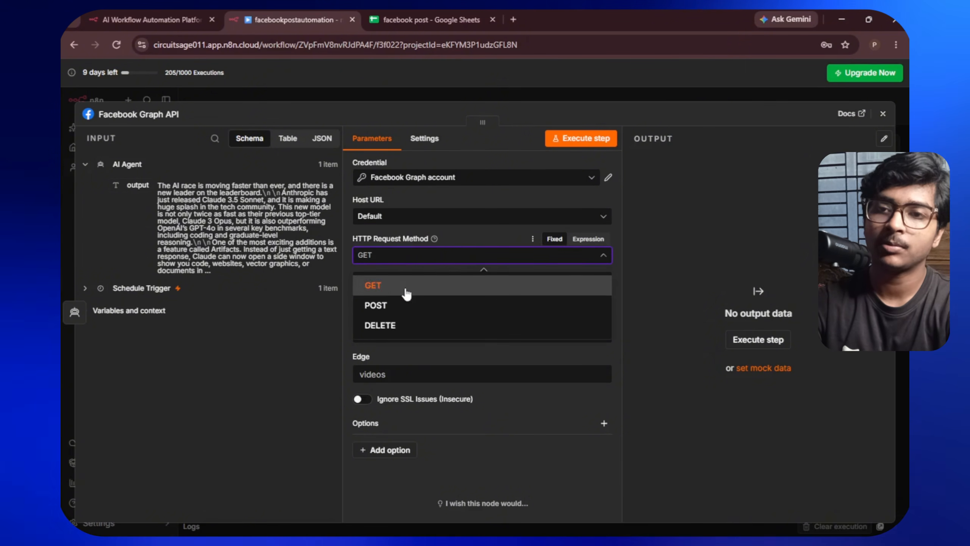
click(401, 306)
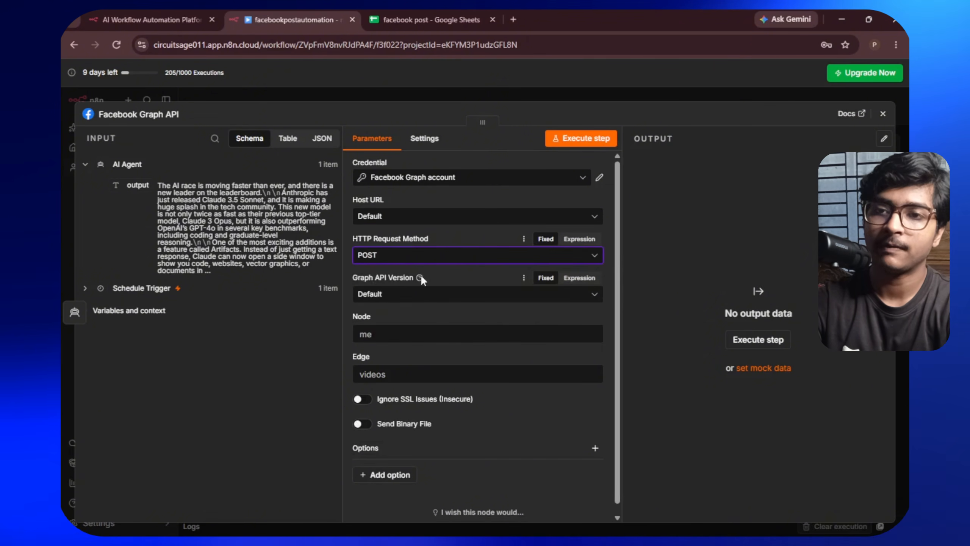
- Set the Facebook Graph API node's Graph API version to v25.0
click(402, 295)
click(415, 296)
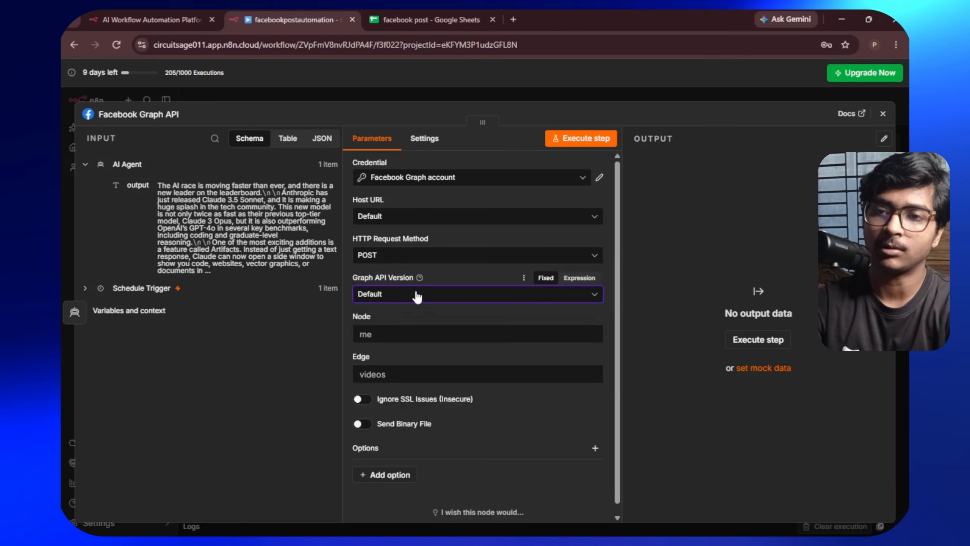
click(418, 297)
click(420, 293)
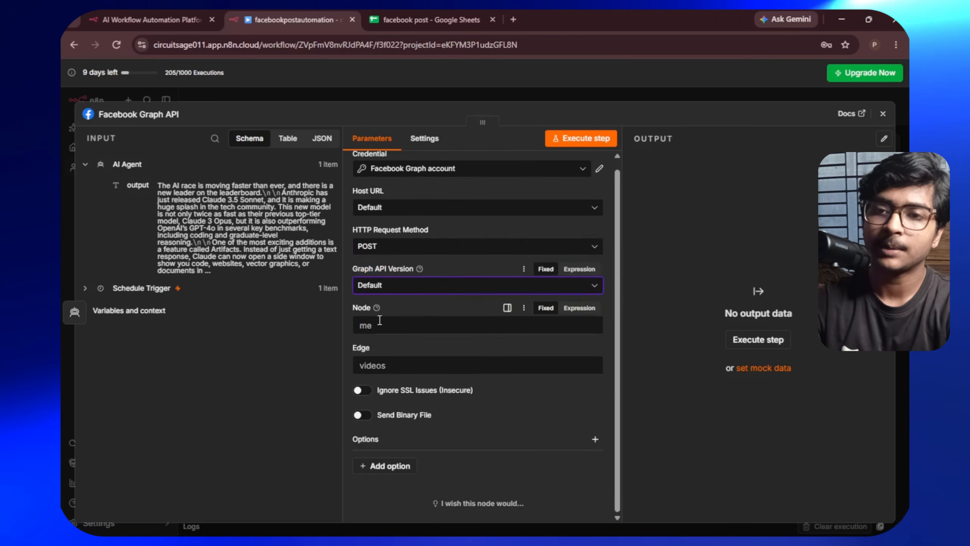
click(367, 325)
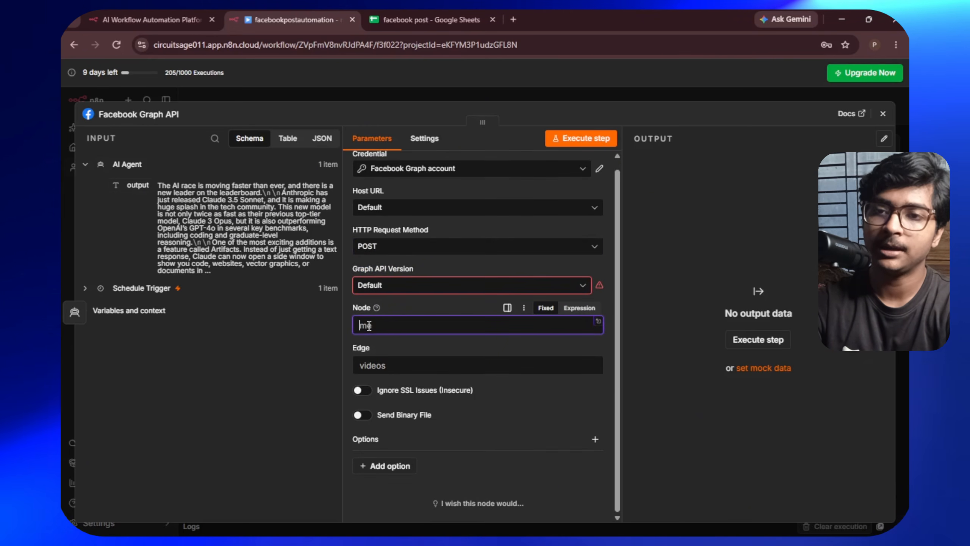
click(481, 290)
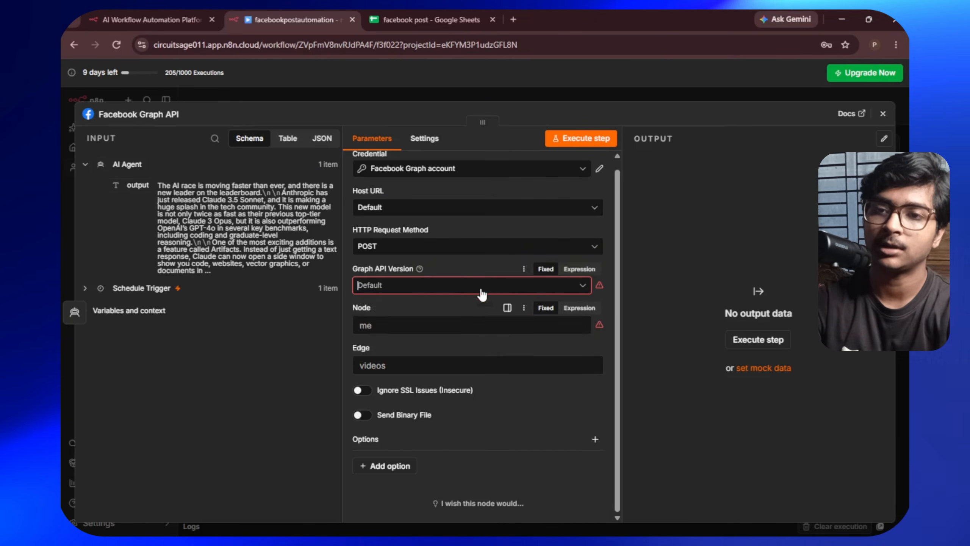
click(400, 352)
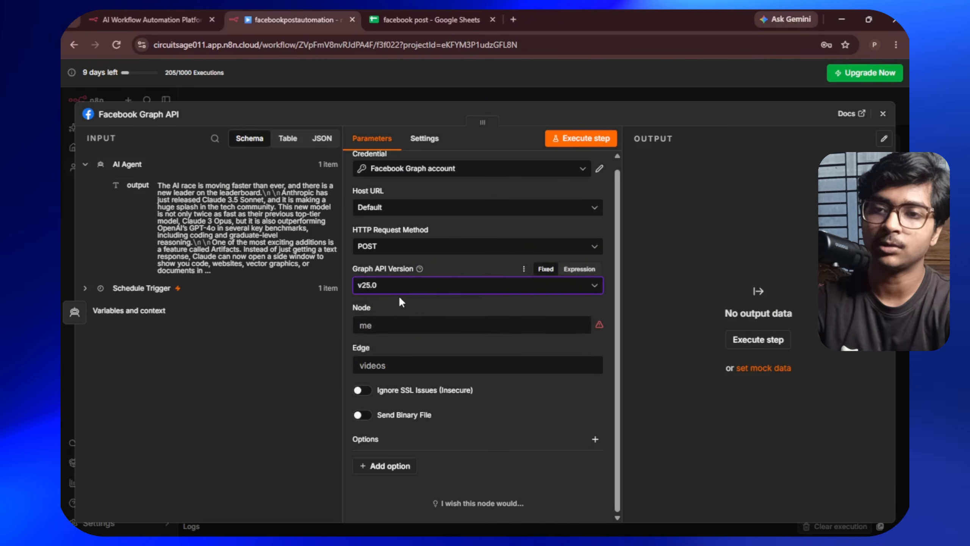
- Enter the copied Facebook Page ID as the node value and set the edge to feed
click(401, 326)
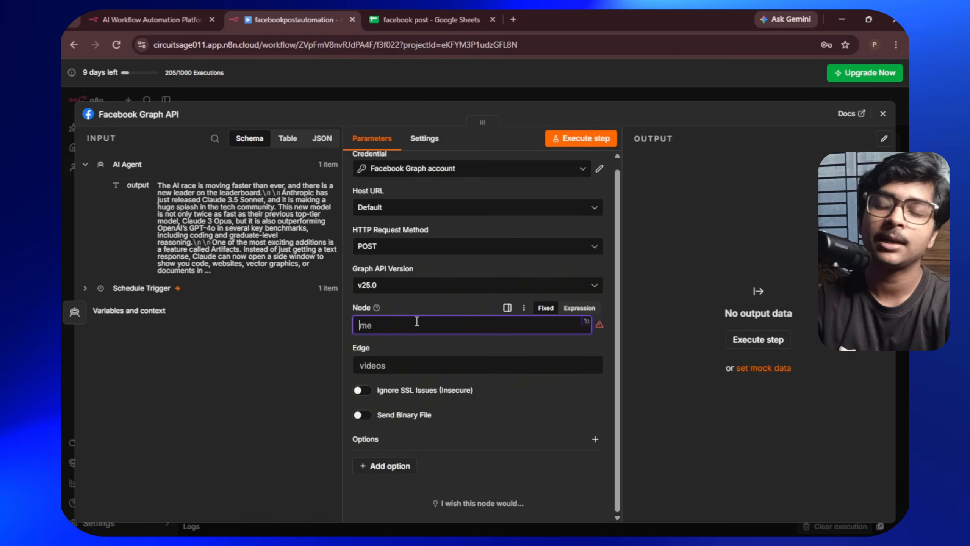
key(super+v)
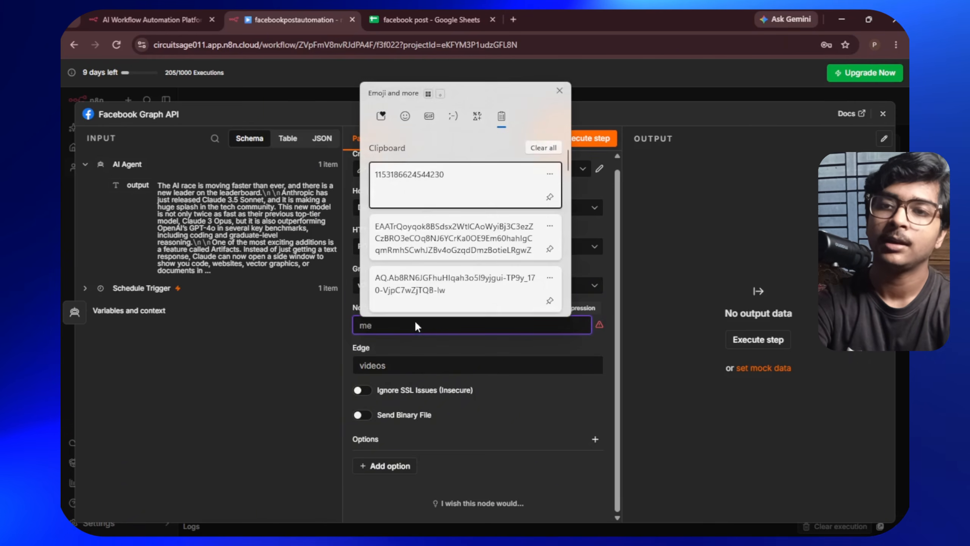
key(Return)
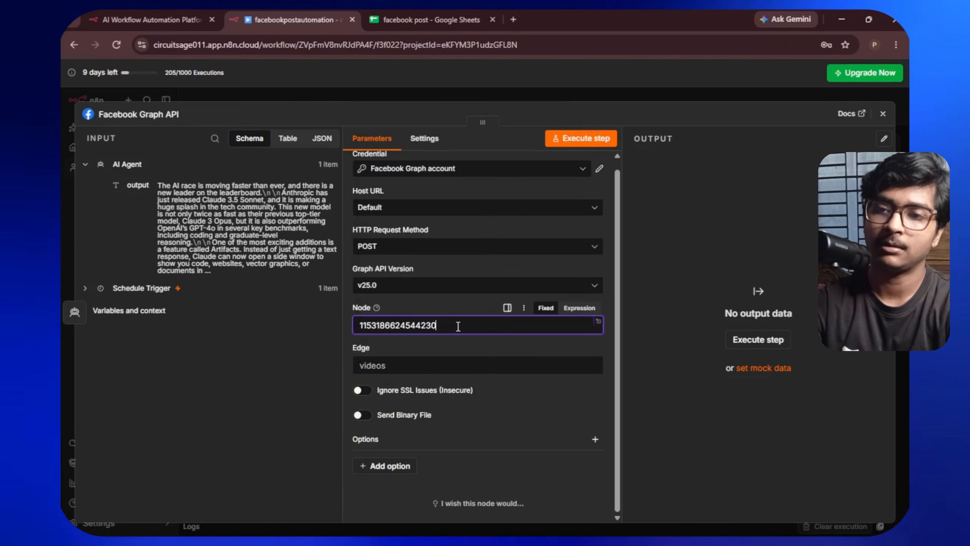
drag(458, 326, 362, 332)
click(467, 313)
drag(464, 325, 358, 326)
click(454, 331)
drag(454, 327, 349, 335)
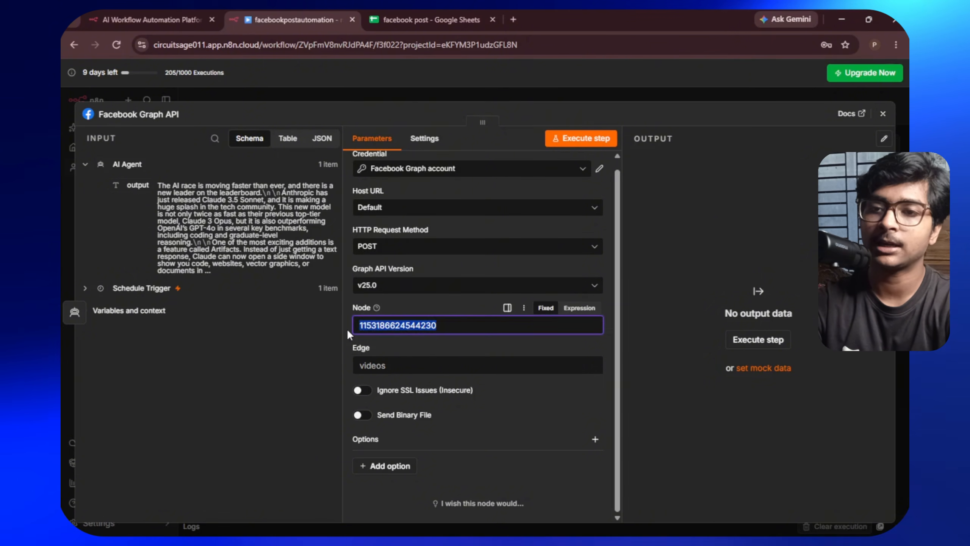
click(543, 313)
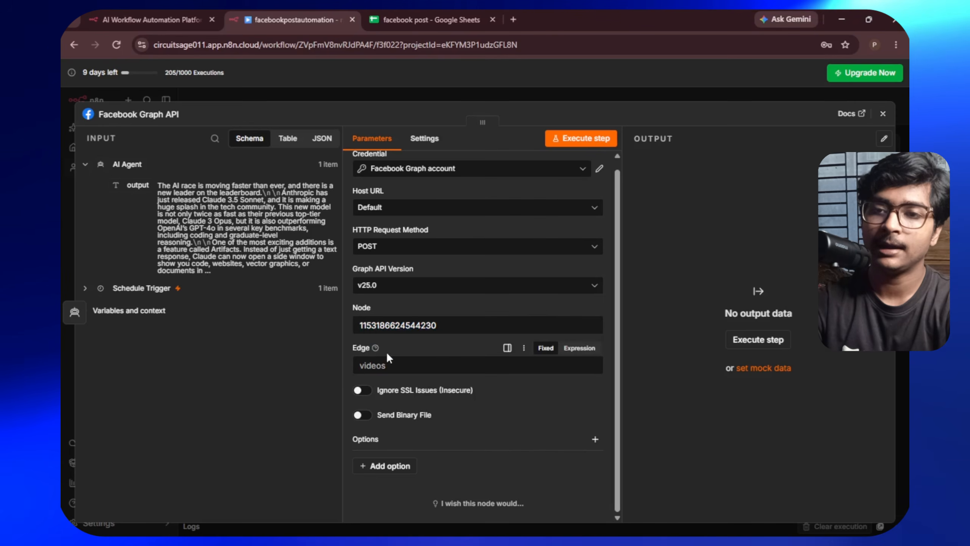
click(410, 361)
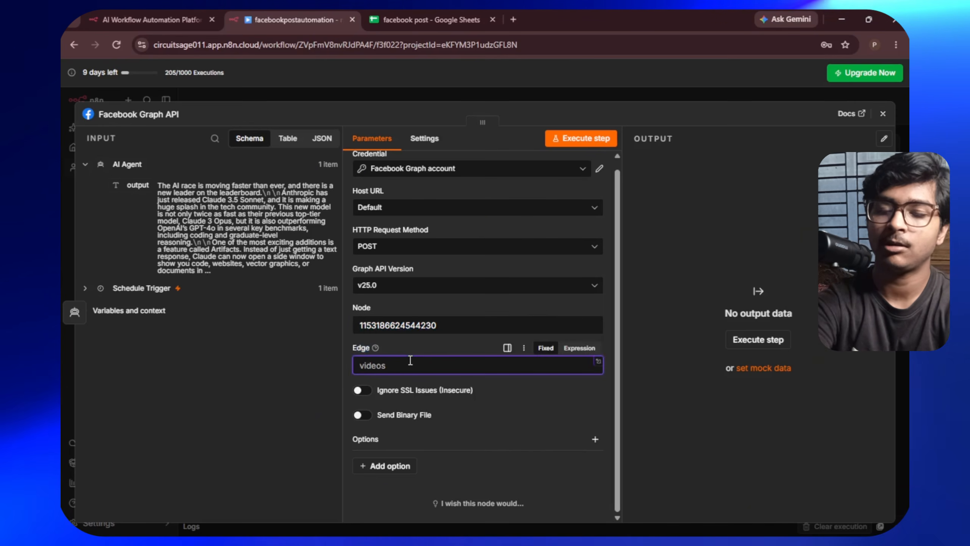
text(feed)
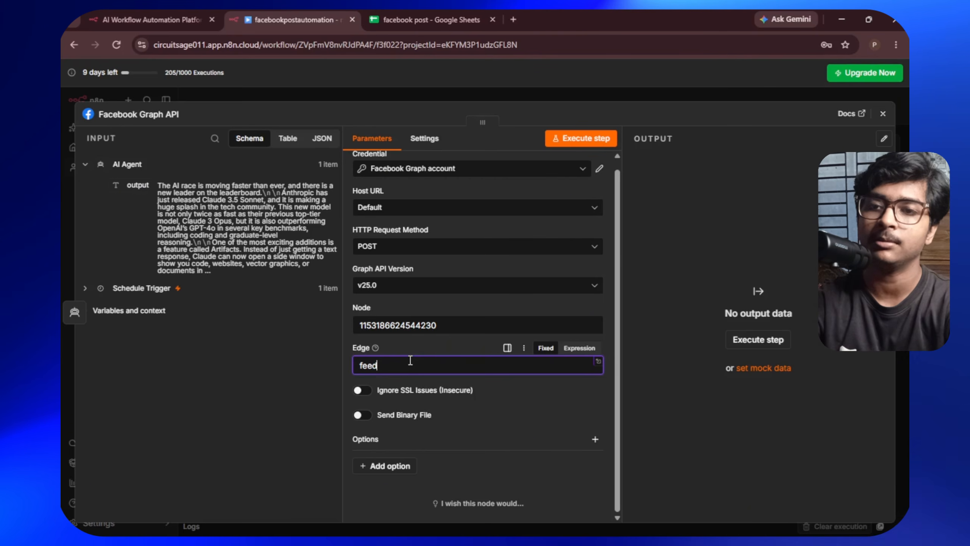
- Try video as an alternative edge value, and restore the edge to feed
click(435, 365)
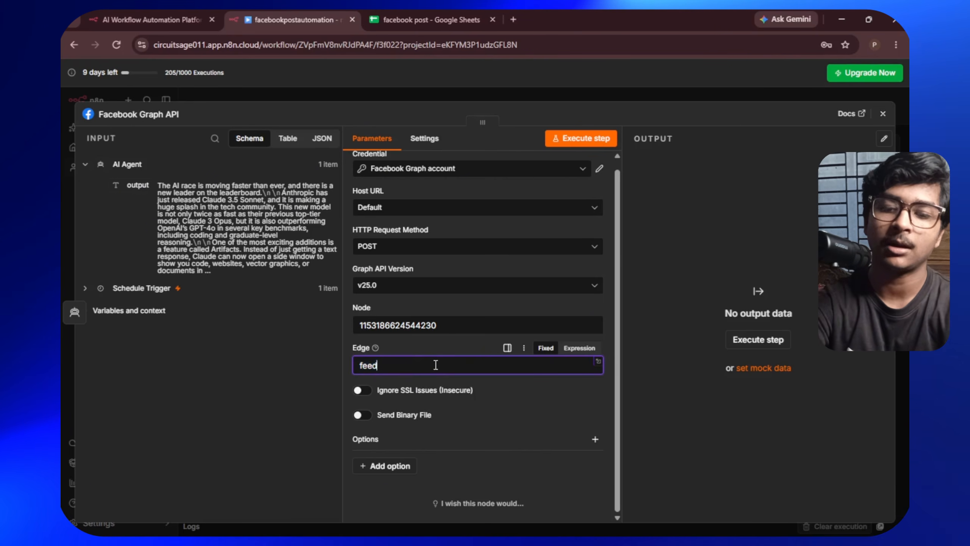
key(BackSpace)
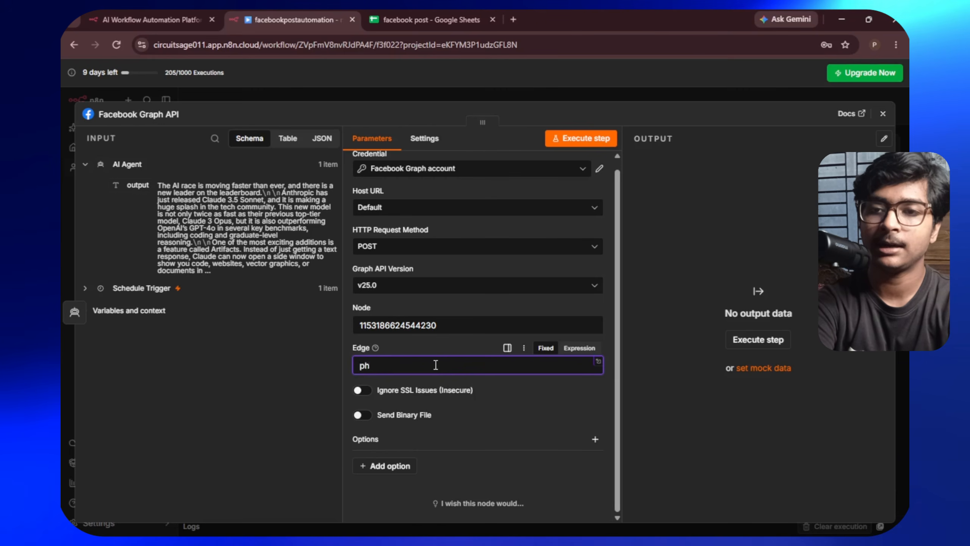
text(video)
key(BackSpace)
key(BackSpace)
key(BackSpace)
key(BackSpace)
key(BackSpace)
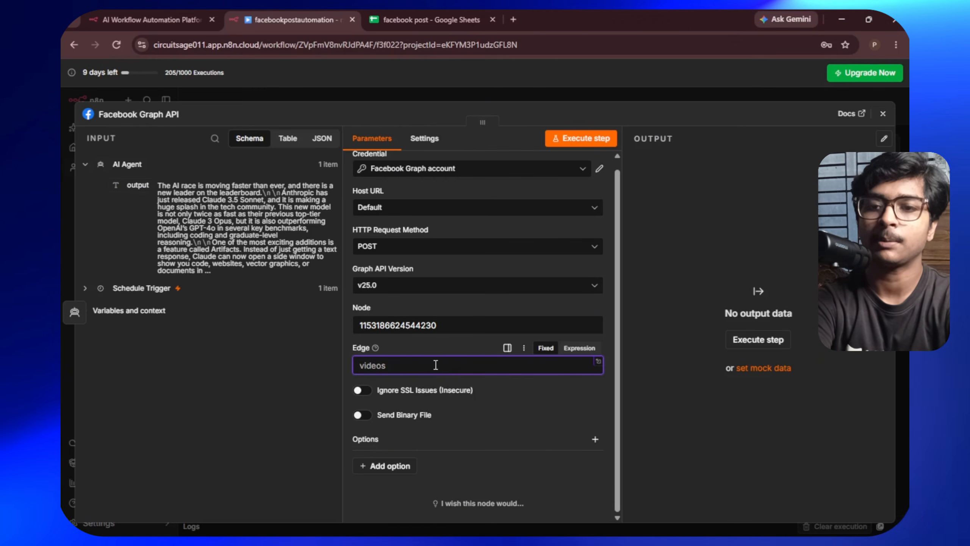
text(fe)
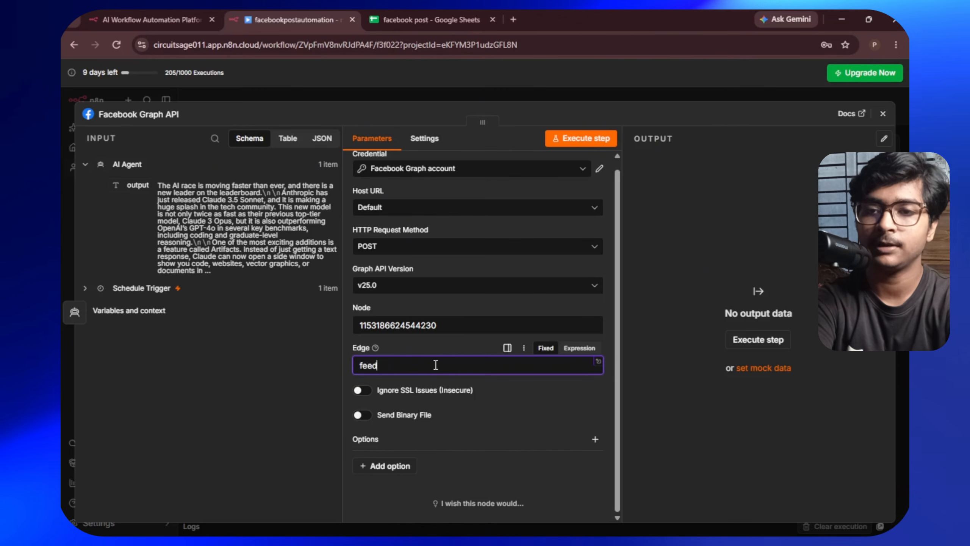
text(ed)
- Add the Query Parameters option to the Facebook Graph API node with one empty parameter
right_click(475, 276)
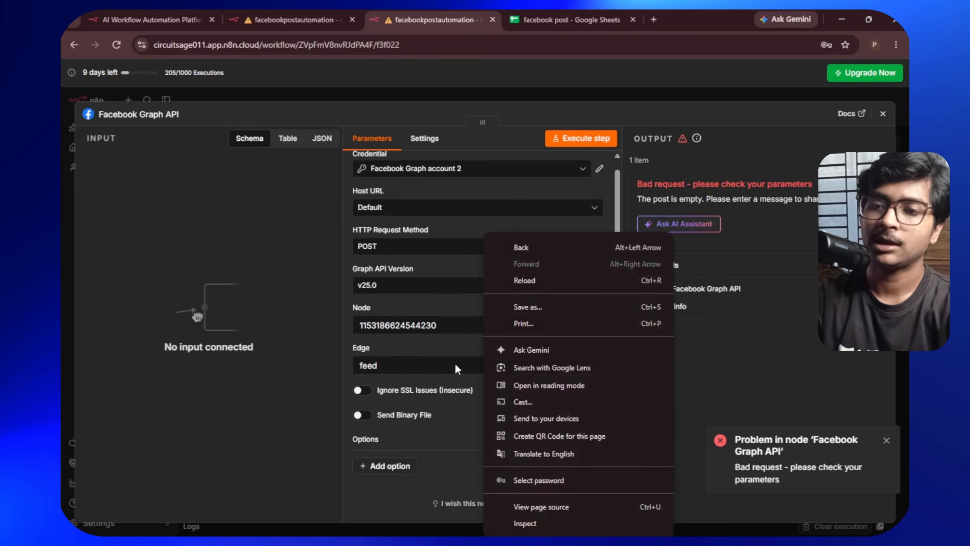
key(Escape)
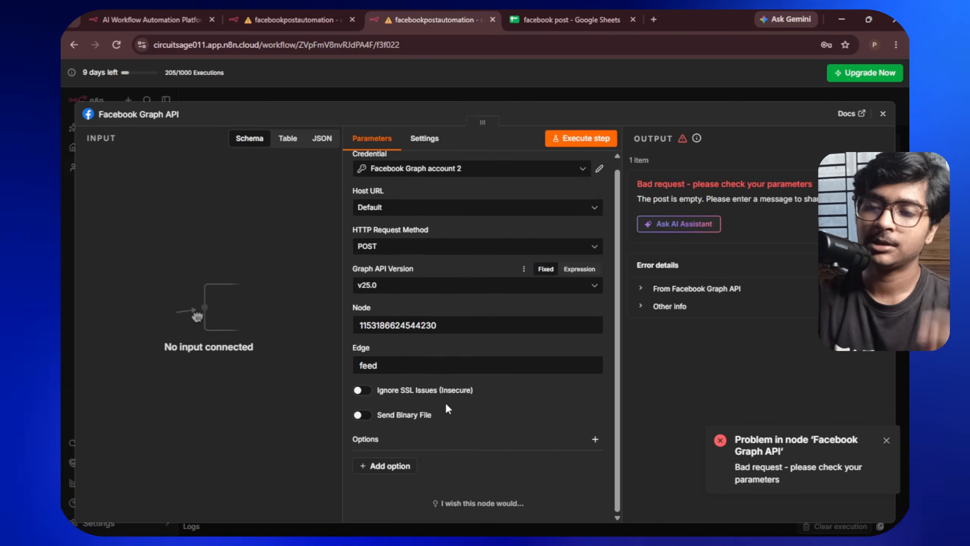
click(385, 465)
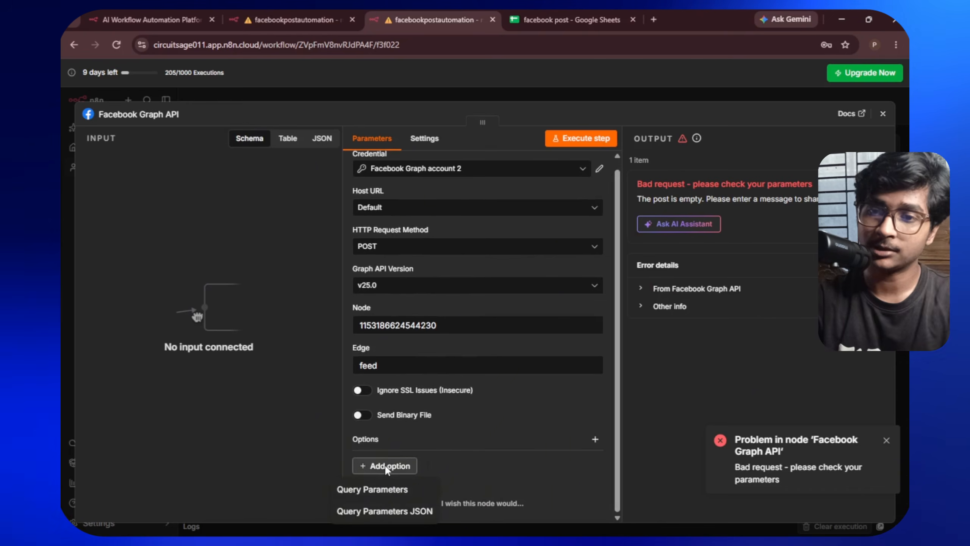
click(372, 489)
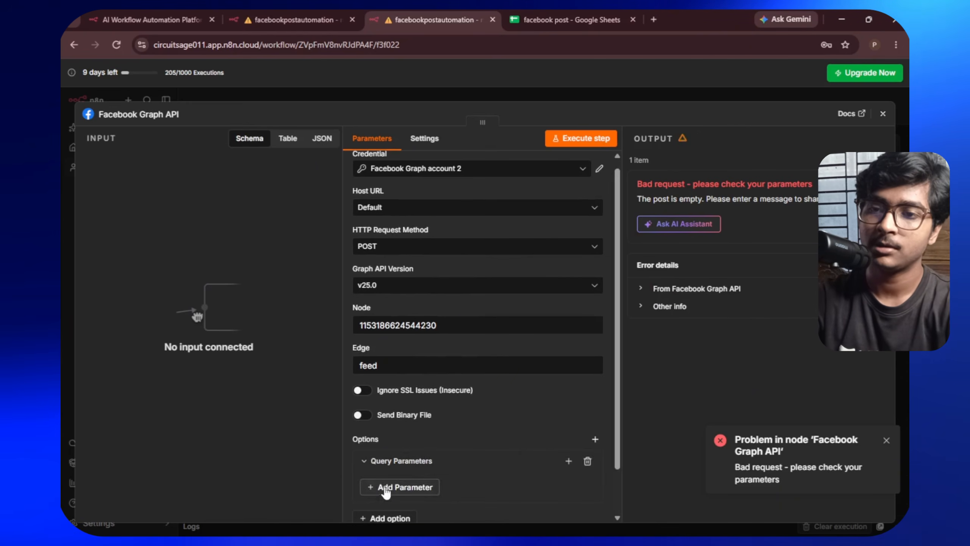
scroll(511, 417, down, 2)
click(415, 432)
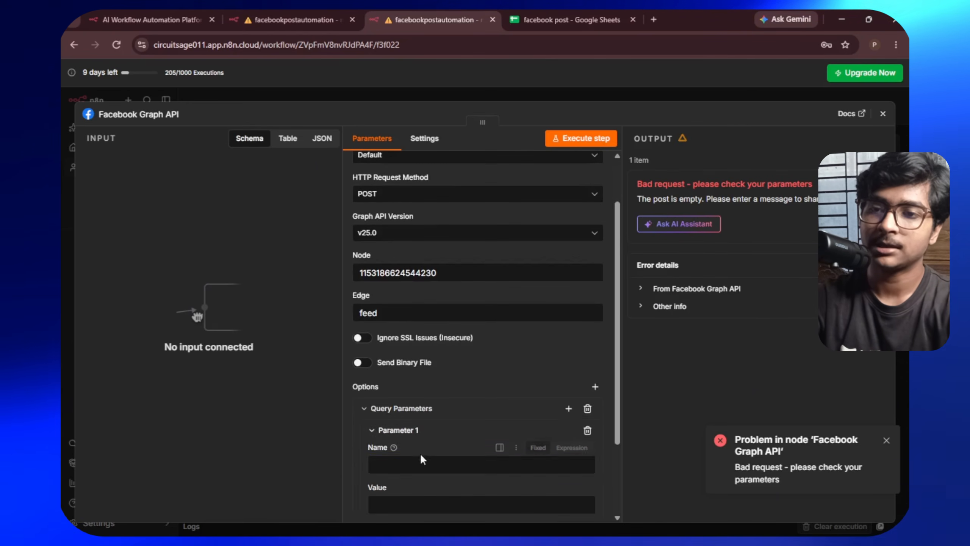
- Name the query parameter message and set its value to hello world
click(414, 464)
text(messe)
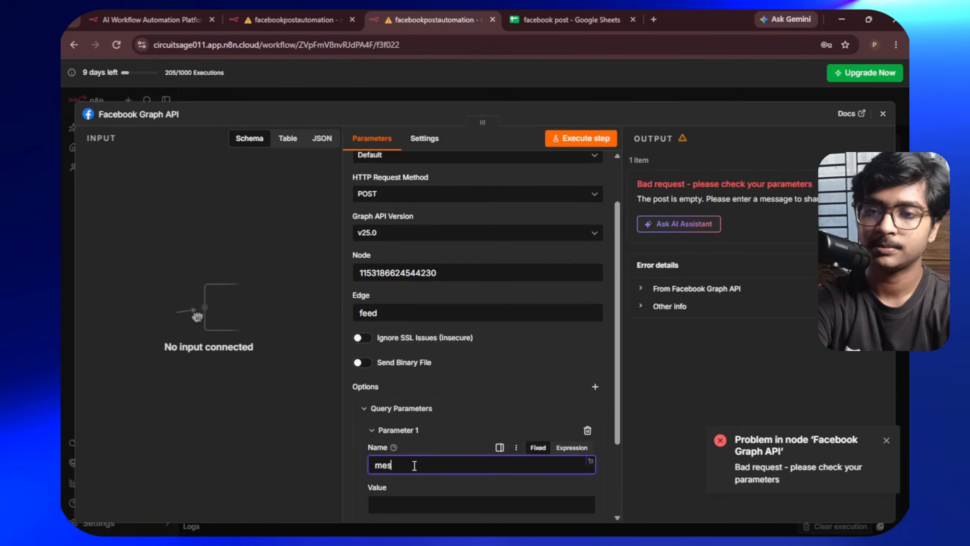
key(BackSpace)
key(BackSpace)
key(BackSpace)
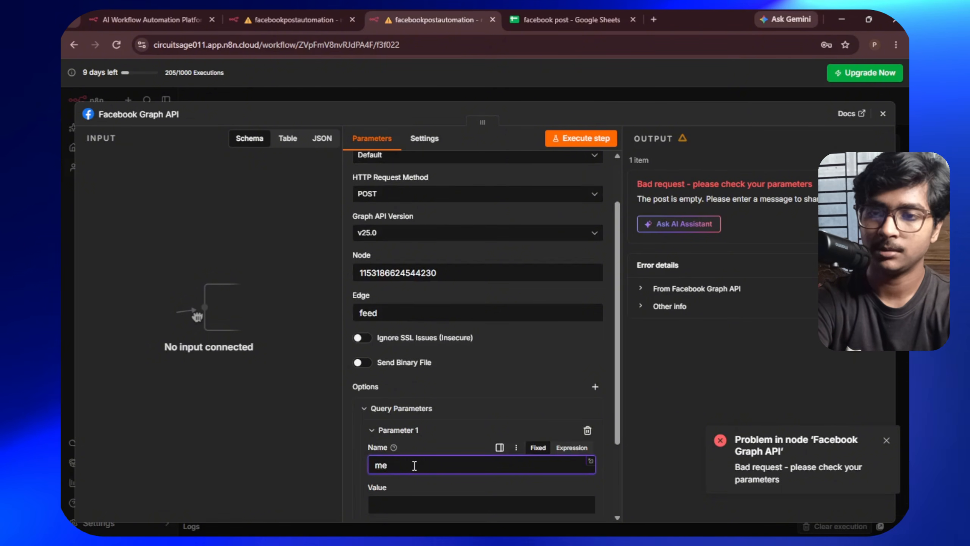
text(ssage)
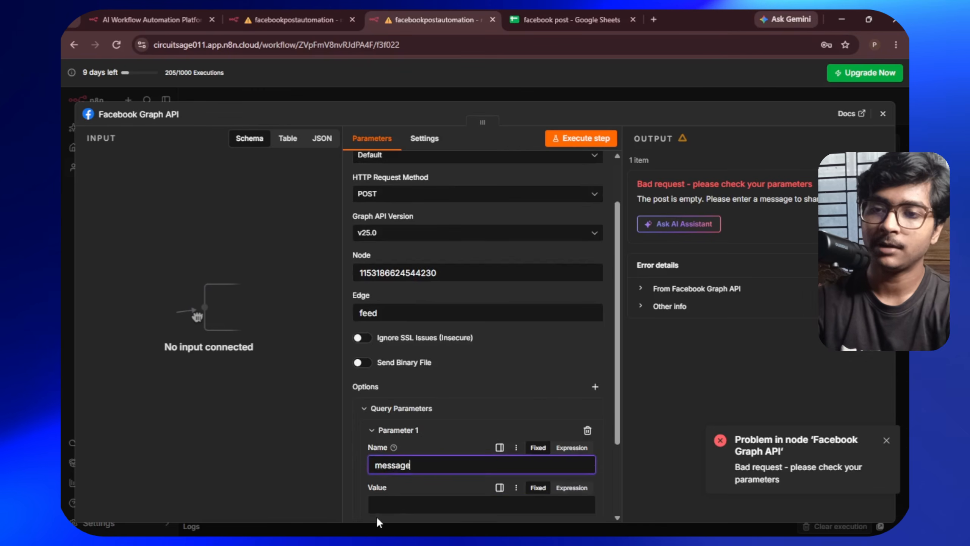
click(392, 501)
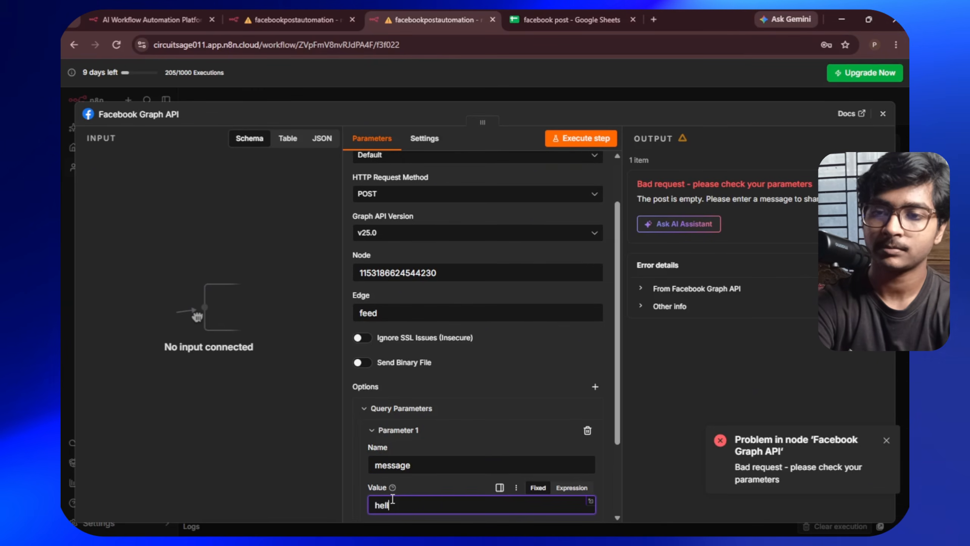
text(hello world)
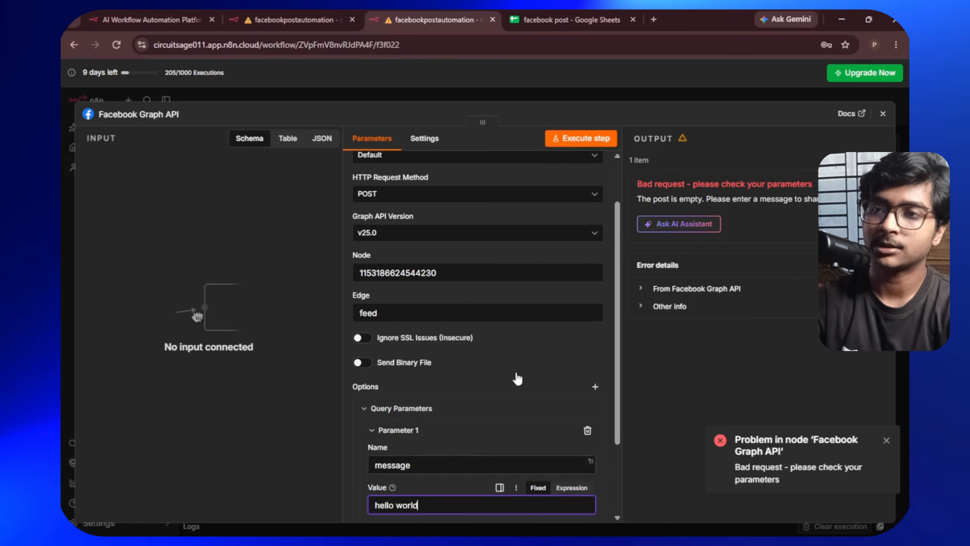
- Execute the Facebook Graph API node to publish the test post and switch to the Facebook browser window
click(594, 138)
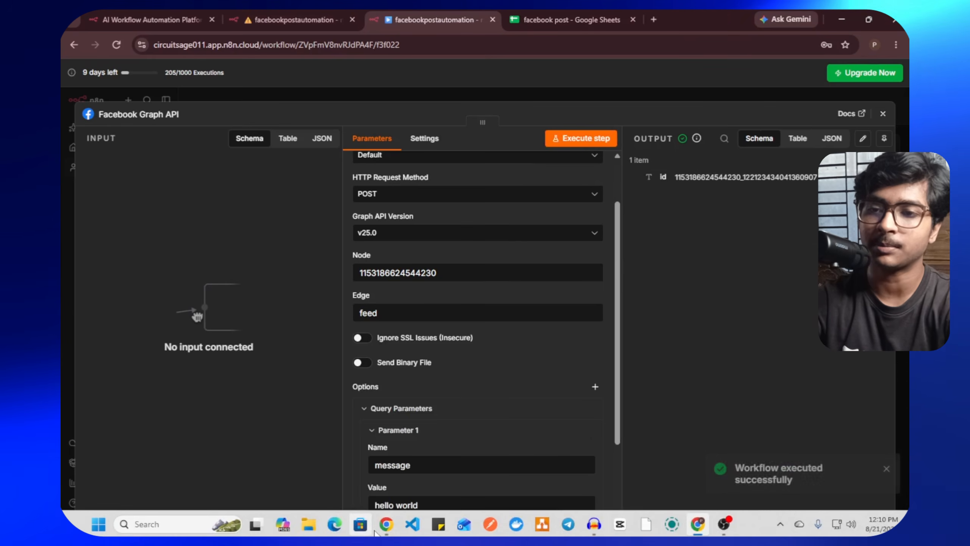
click(386, 525)
click(259, 17)
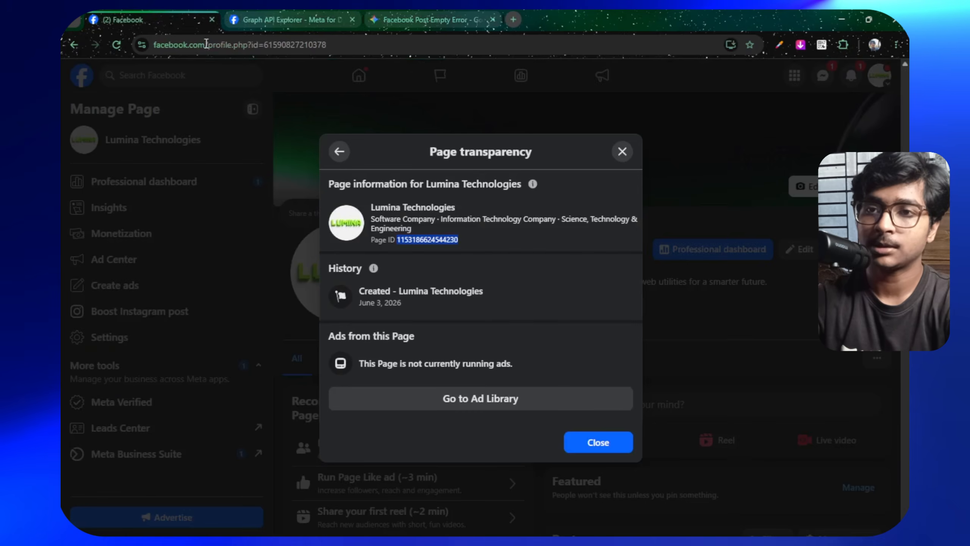
- Reload the Lumina Technologies Facebook page and check its newest post
click(122, 20)
key(F5)
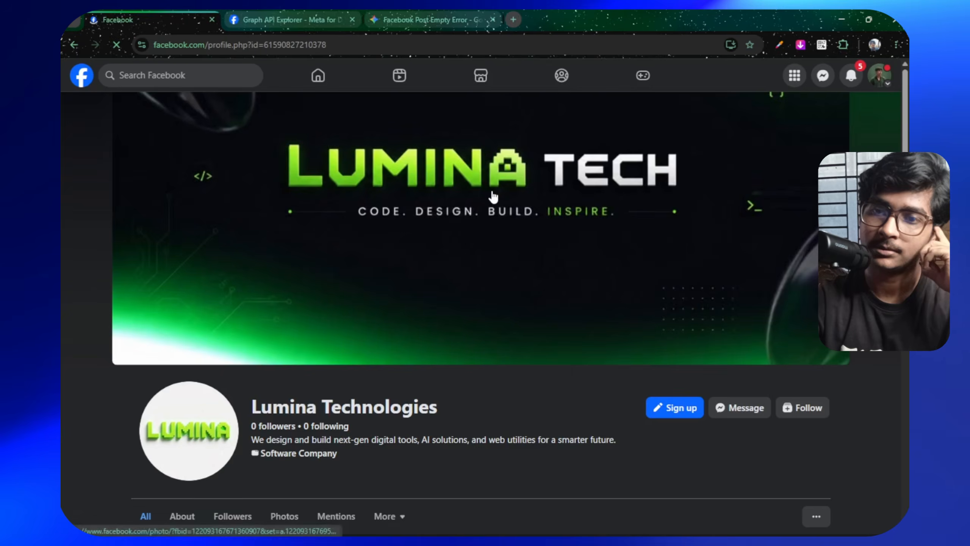
scroll(542, 241, down, 8)
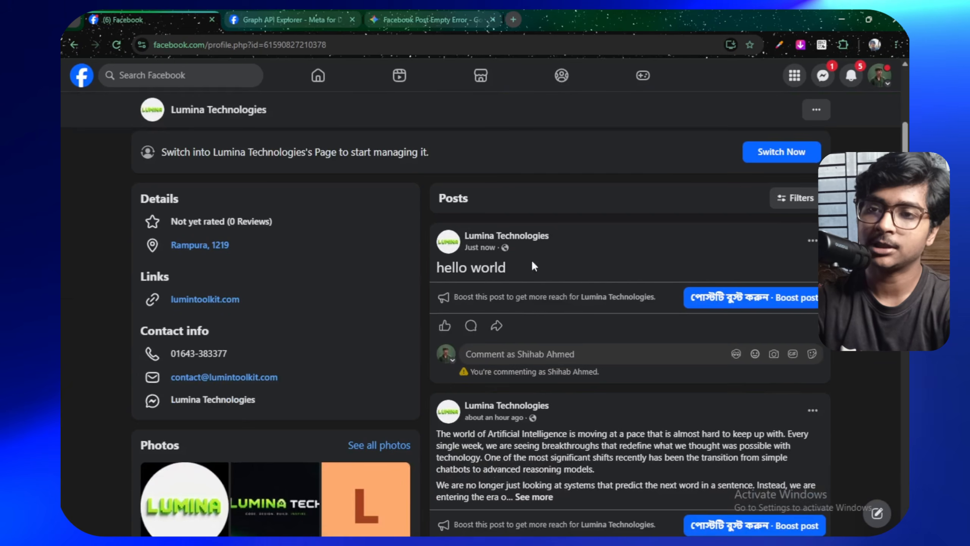
drag(505, 272, 436, 270)
click(542, 266)
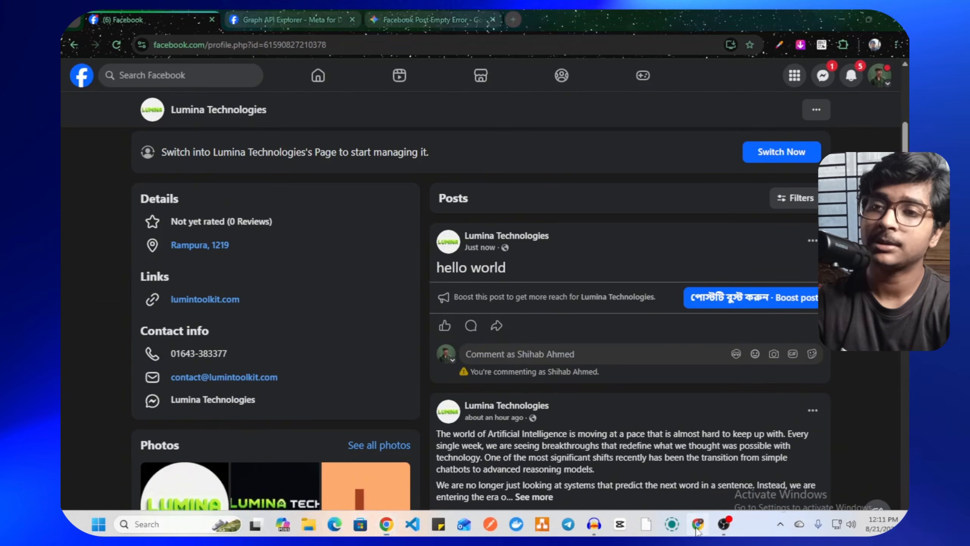
- Back in n8n, connect the AI Agent's output to the Facebook Graph API node and execute the whole workflow
click(697, 527)
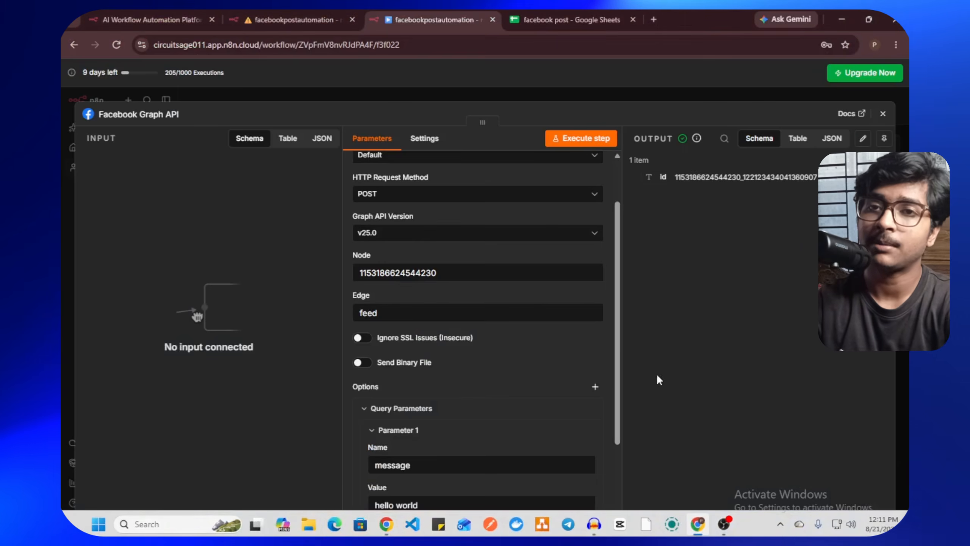
click(882, 113)
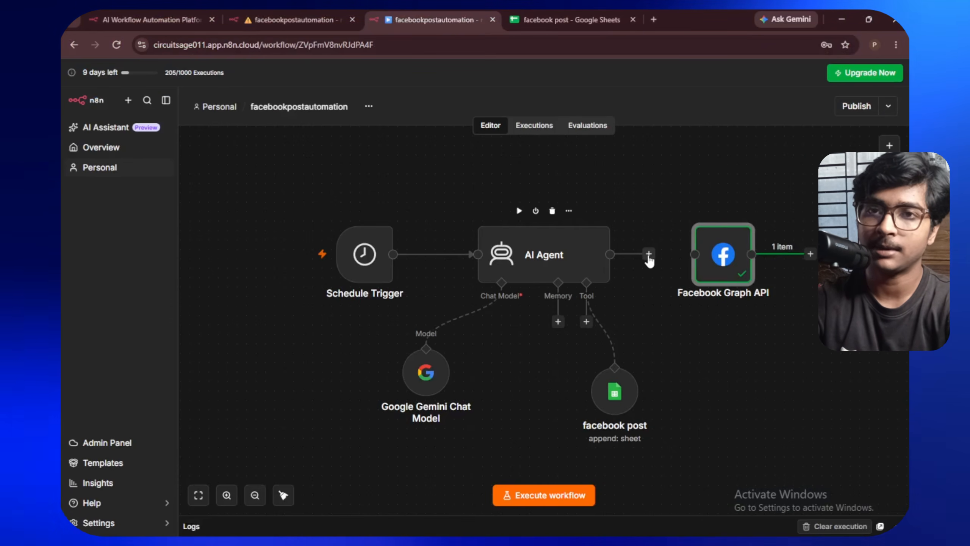
drag(684, 257, 691, 253)
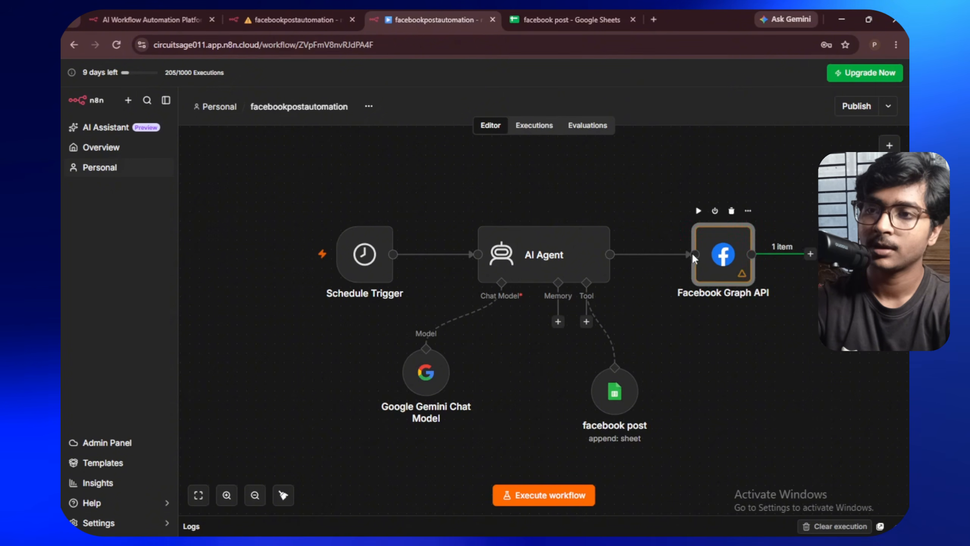
click(732, 334)
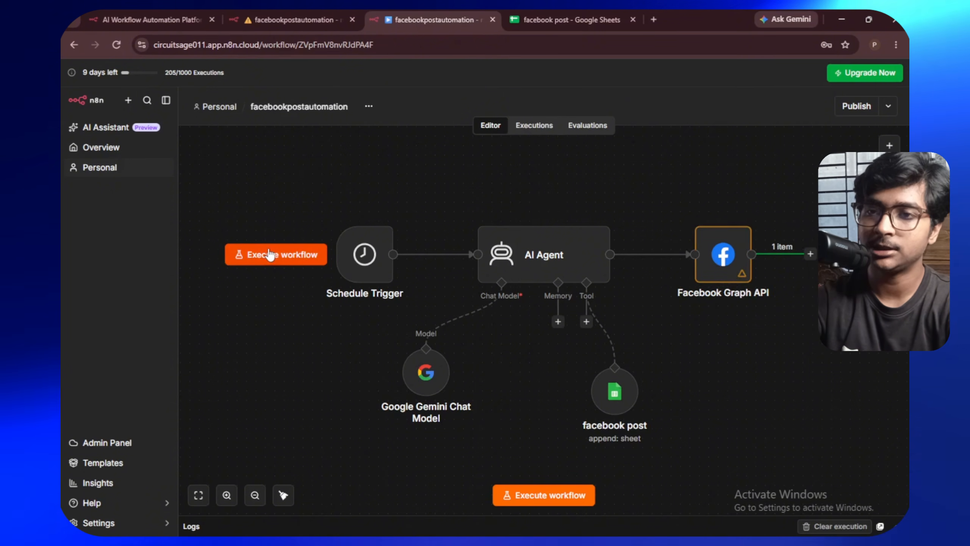
click(270, 255)
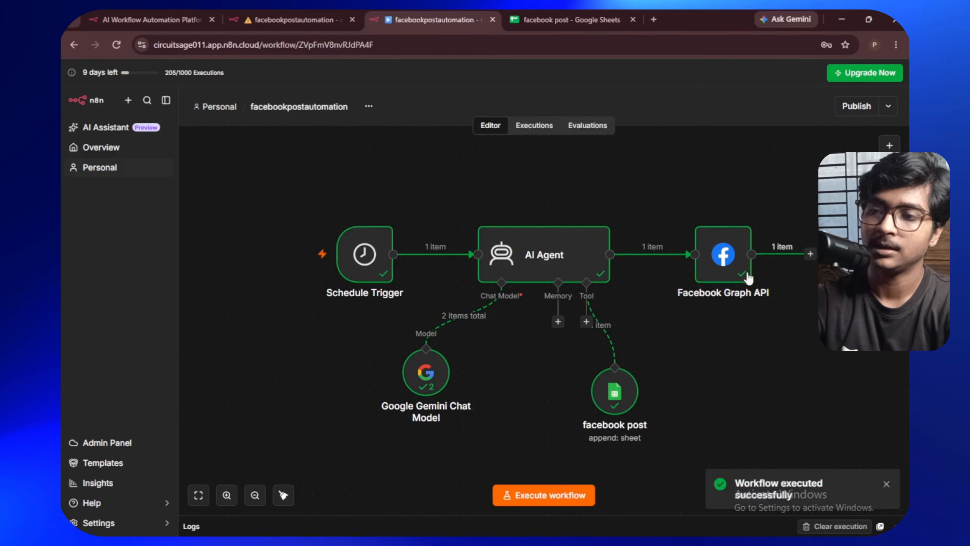
- Switch to the Facebook window, refresh the page and check the post published by the workflow run
click(386, 521)
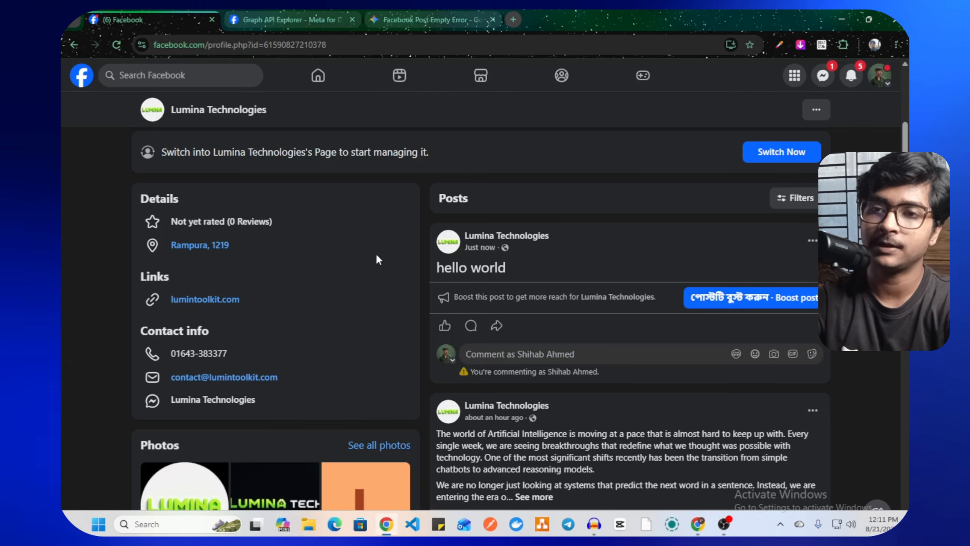
scroll(376, 253, up, 3)
scroll(179, 130, up, 1)
click(116, 45)
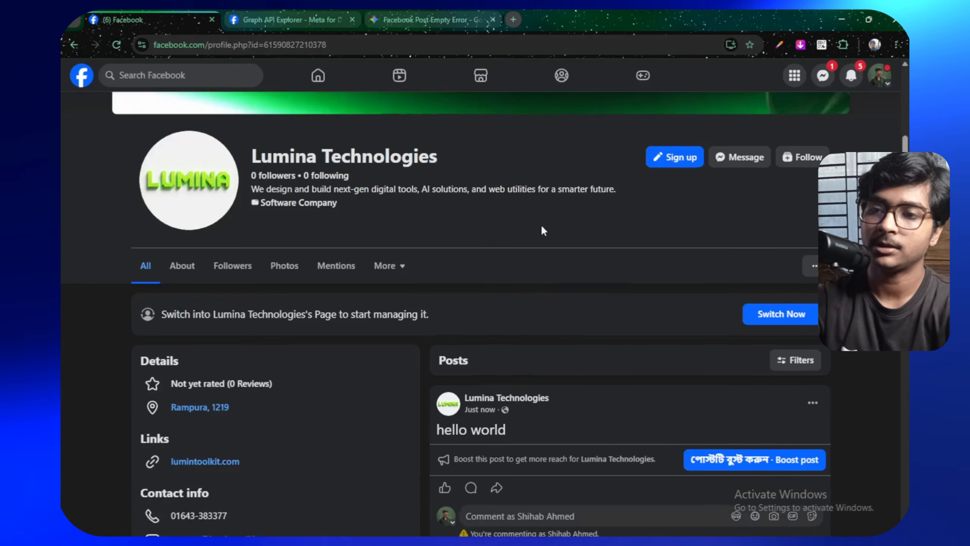
scroll(520, 289, down, 5)
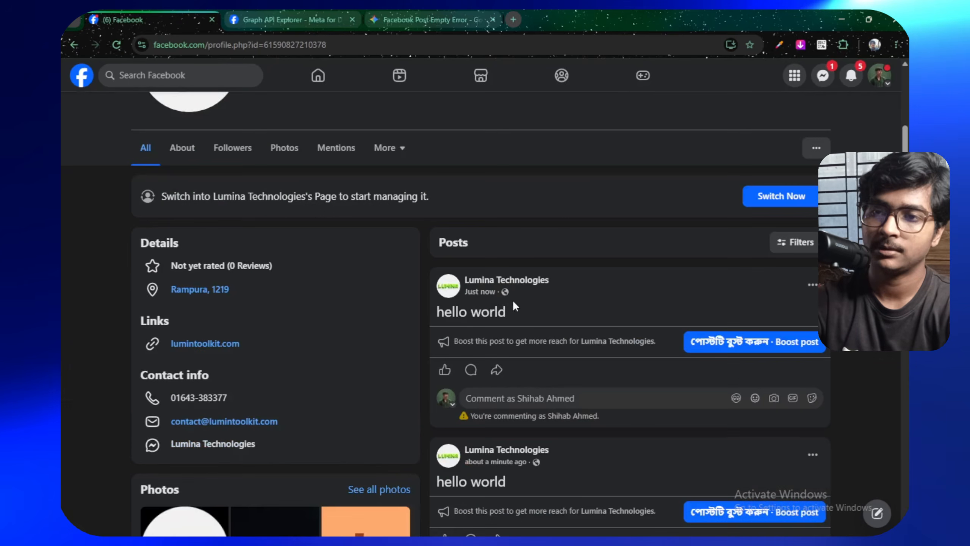
drag(529, 315, 426, 308)
click(606, 318)
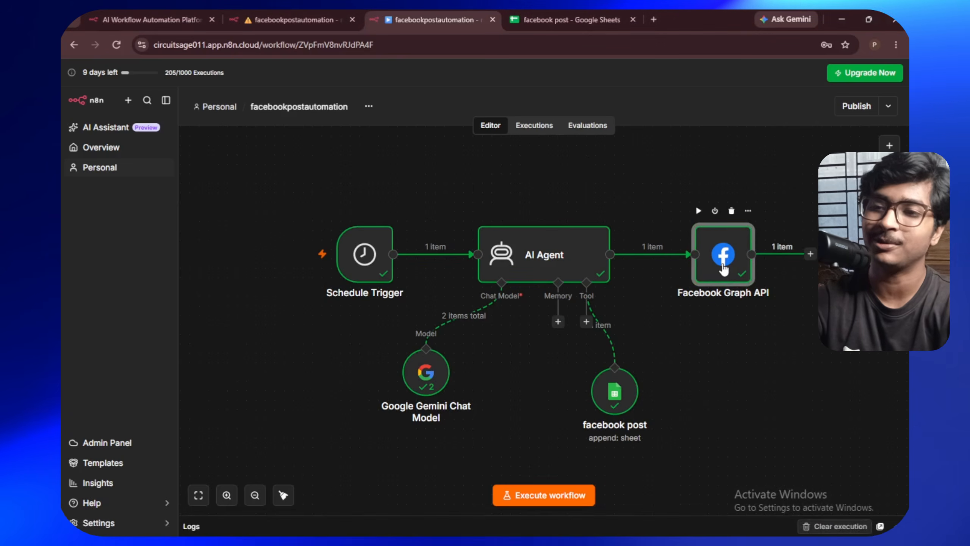
- In the n8n Facebook Graph API node, replace the message parameter's fixed value with the AI Agent output expression {{ $json.output }}
double_click(720, 248)
scroll(481, 329, down, 4)
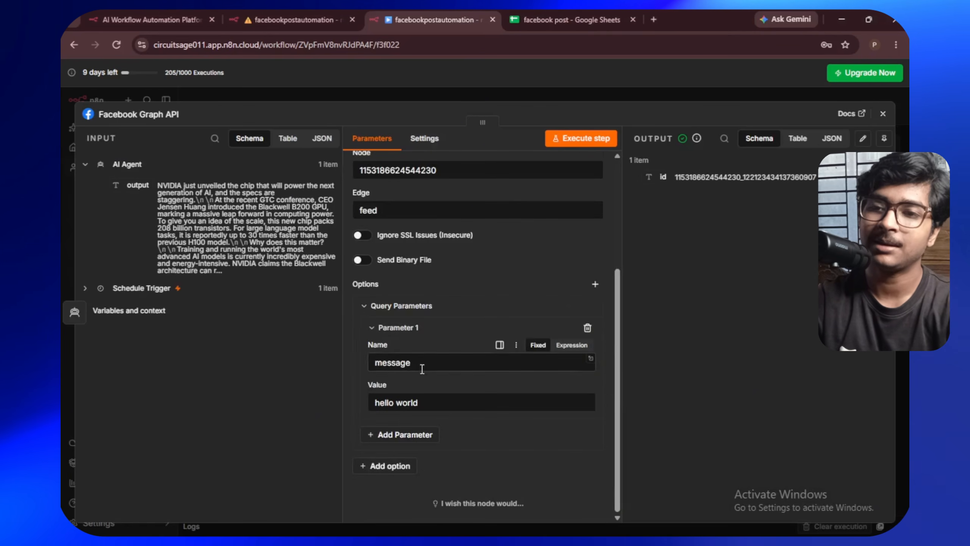
drag(443, 406, 373, 403)
click(438, 402)
key(BackSpace)
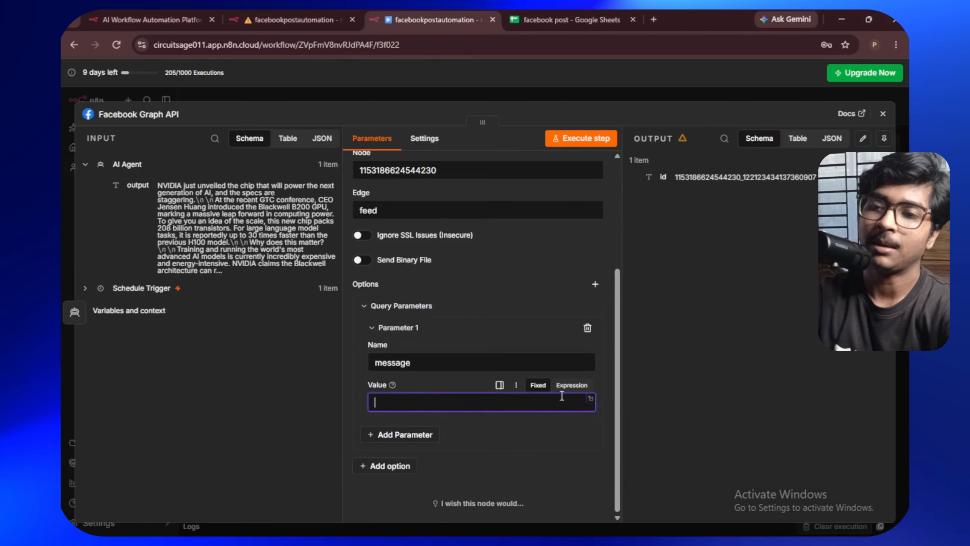
click(569, 386)
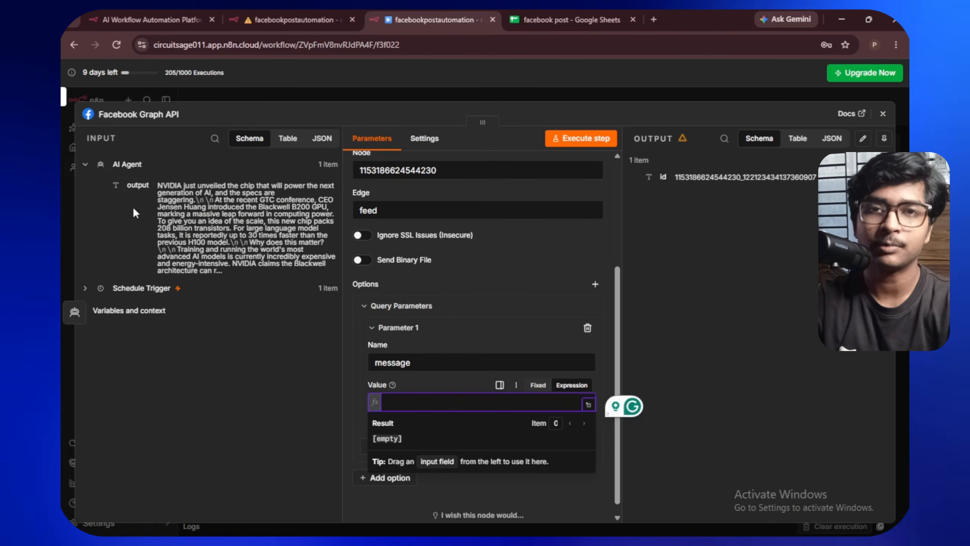
drag(136, 185, 414, 401)
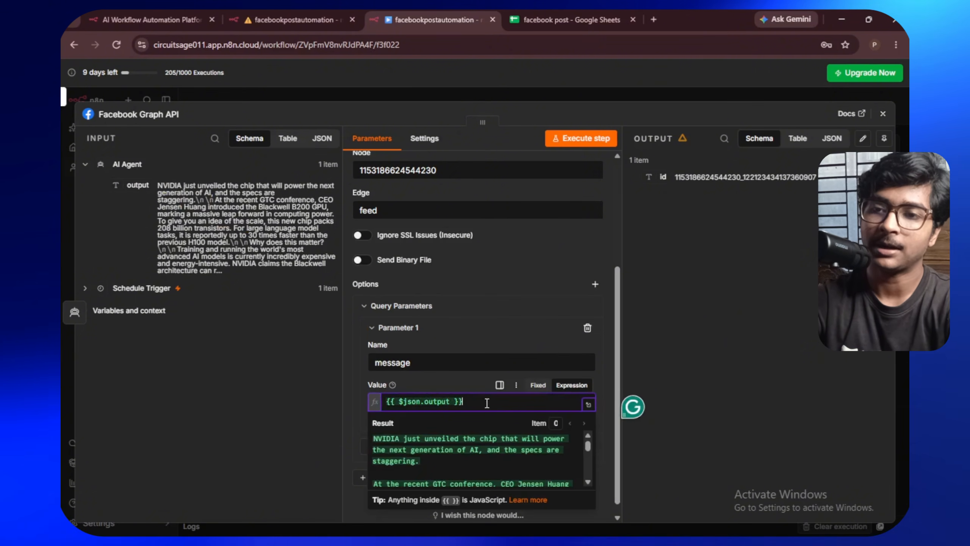
drag(481, 400, 385, 403)
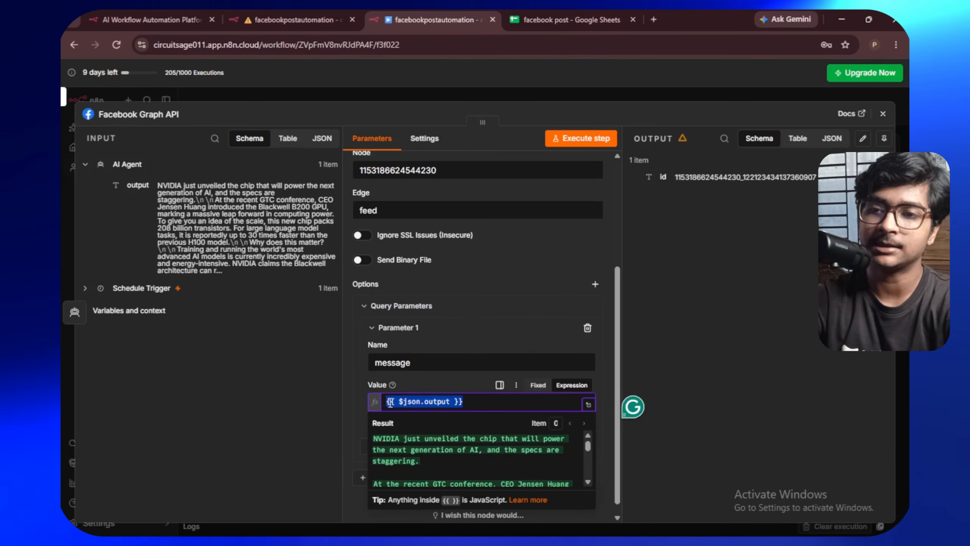
click(487, 399)
click(883, 113)
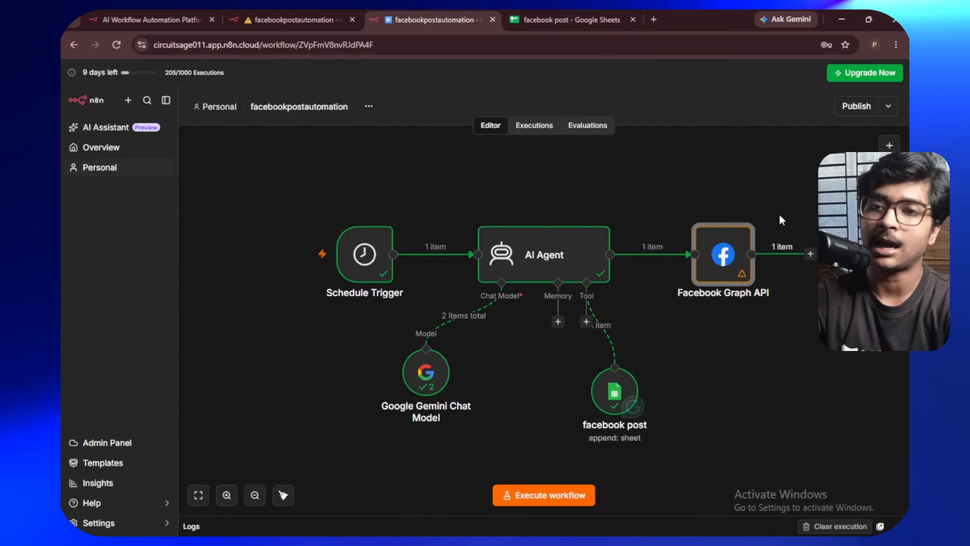
- Execute the workflow from the Schedule Trigger and look through the last rows of the facebook post sheet while it runs
click(306, 268)
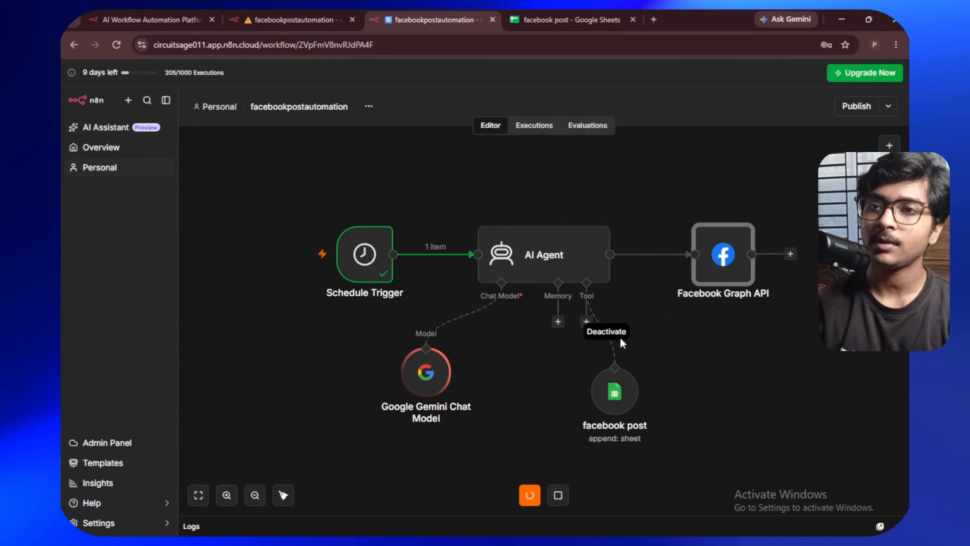
click(572, 19)
scroll(285, 353, down, 5)
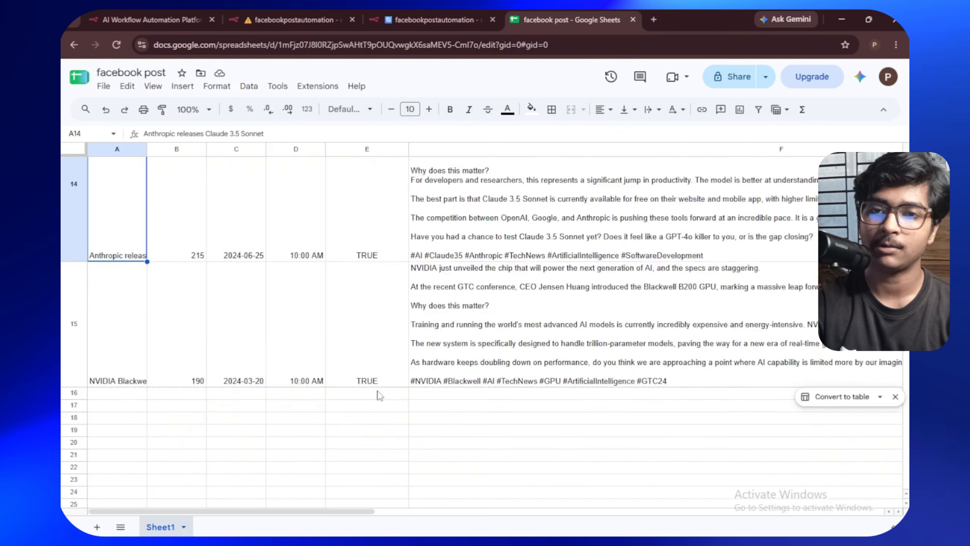
scroll(132, 333, up, 2)
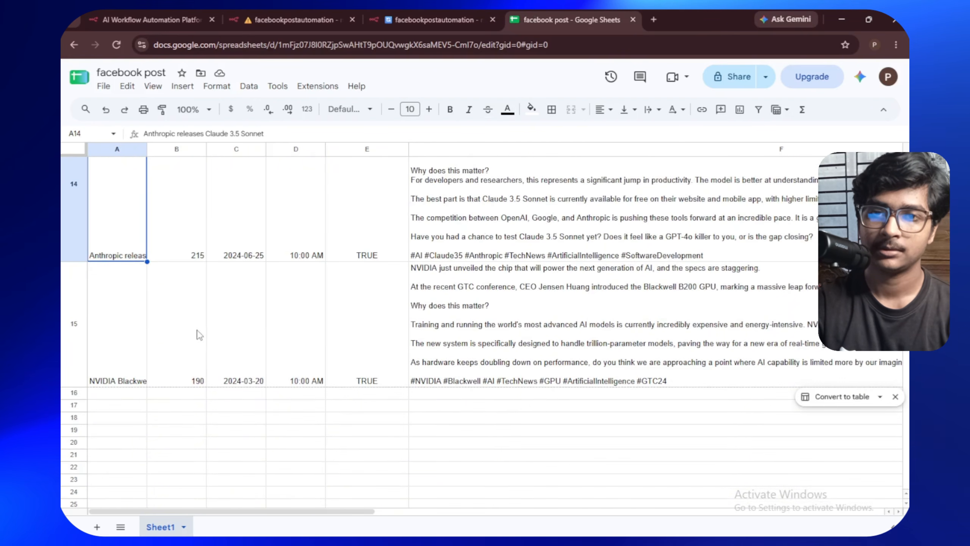
scroll(198, 334, down, 3)
click(376, 17)
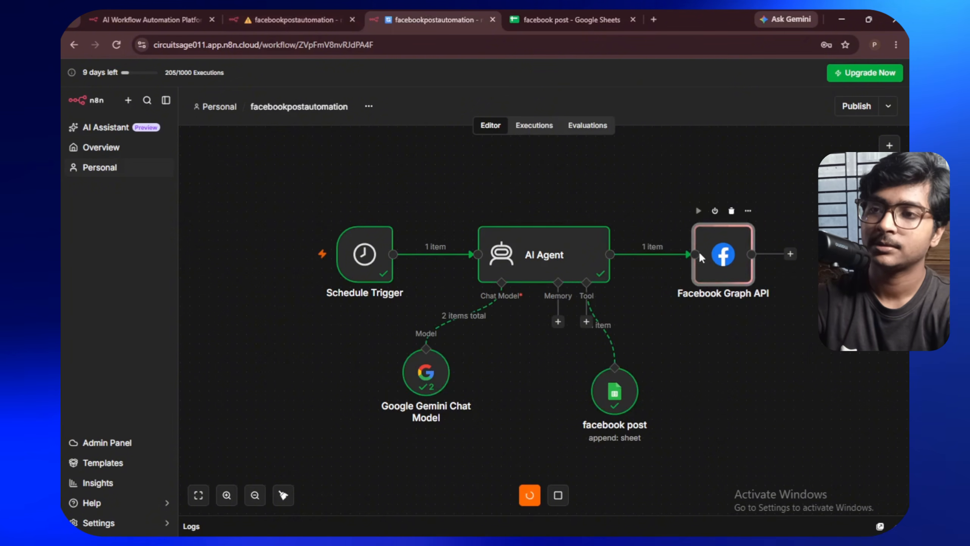
- Refresh the Lumina Technologies Facebook page and read the newest AI news post in full
click(385, 526)
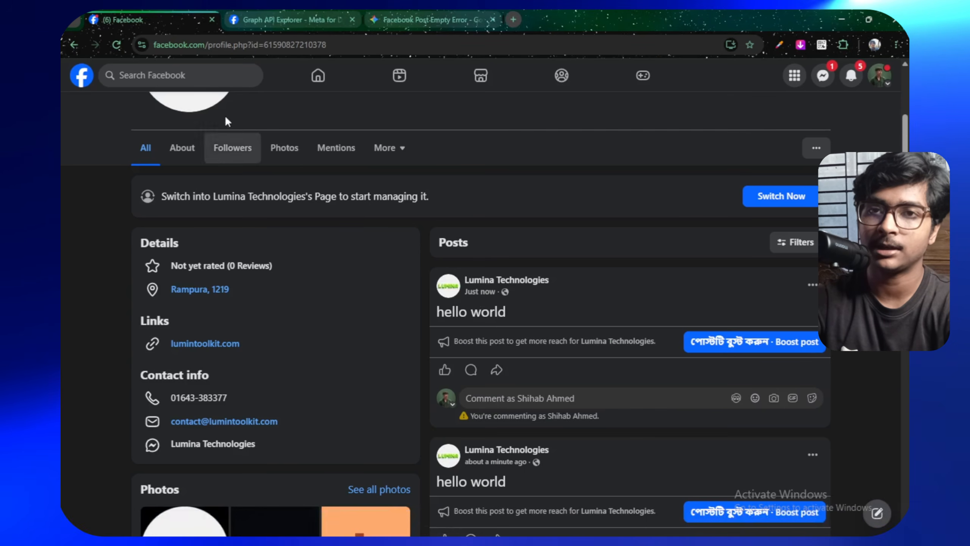
click(122, 43)
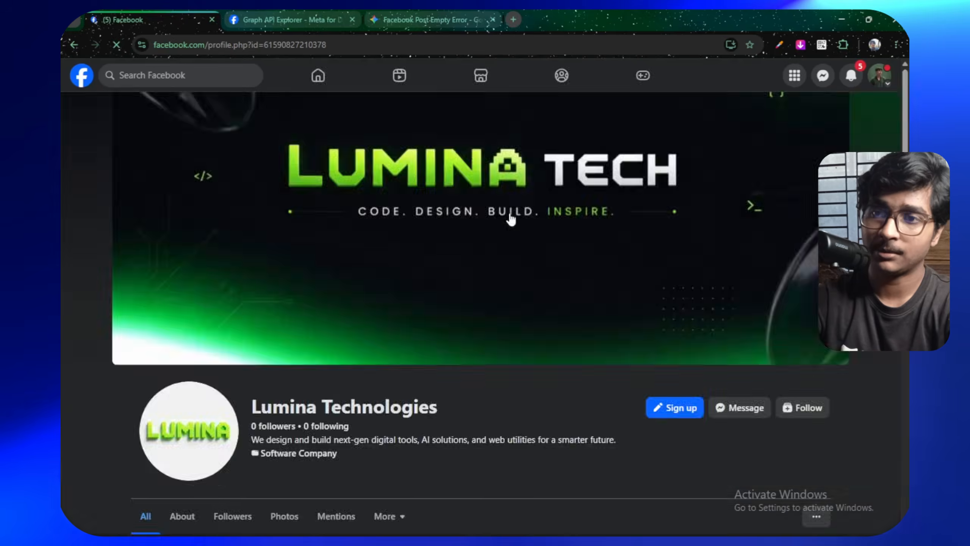
scroll(539, 222, down, 9)
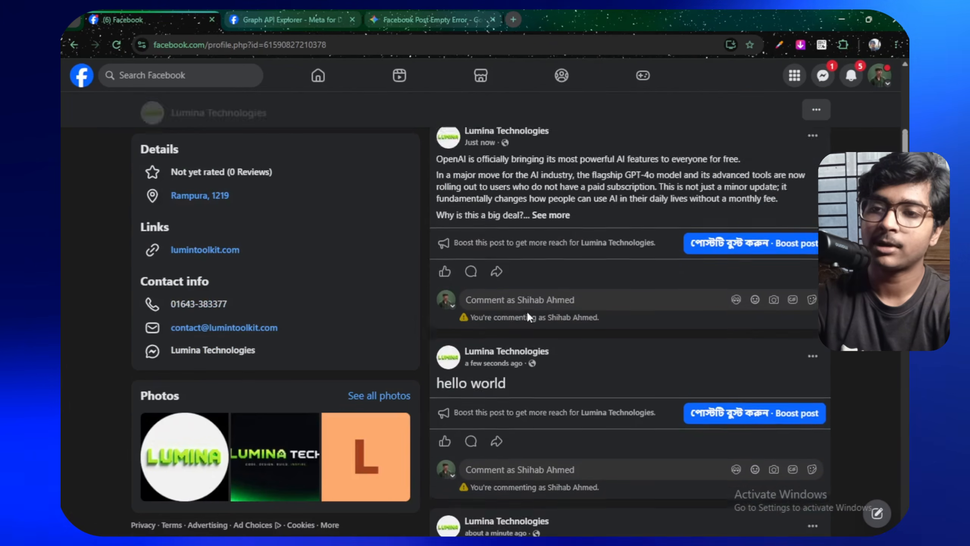
drag(507, 296, 582, 290)
click(535, 294)
scroll(579, 290, up, 3)
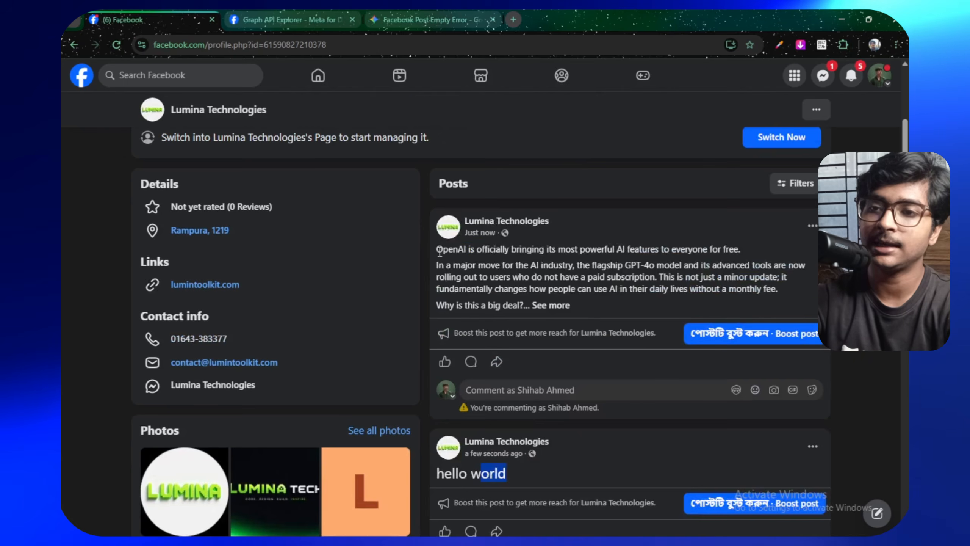
drag(440, 251, 628, 277)
click(550, 305)
scroll(566, 287, down, 5)
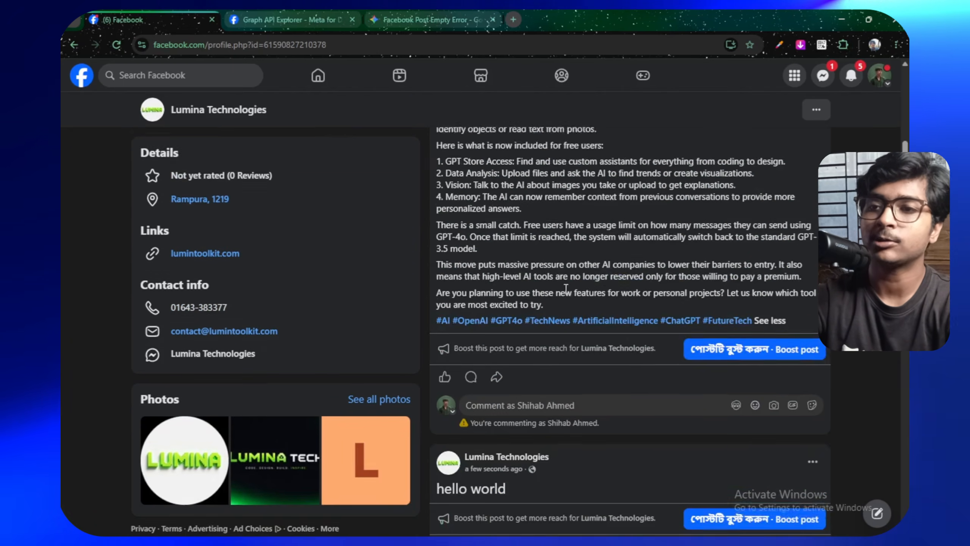
scroll(566, 287, up, 5)
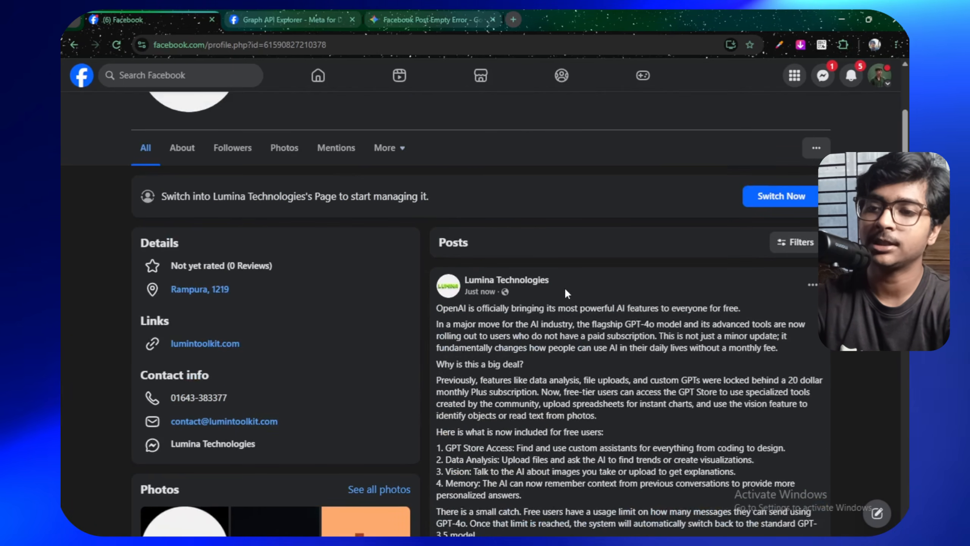
- Review the executed workflow in n8n and check the latest logged row in the facebook post sheet
click(693, 525)
click(753, 336)
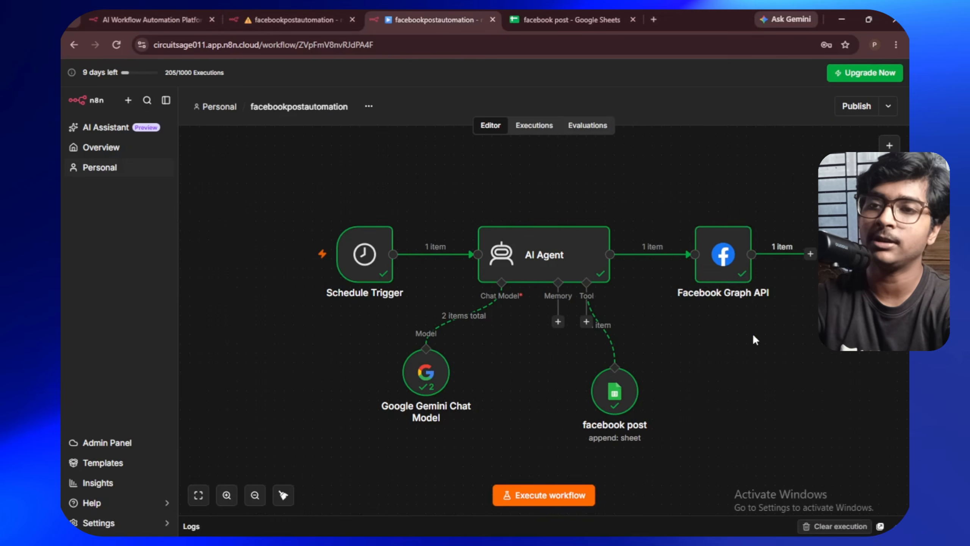
scroll(666, 329, down, 3)
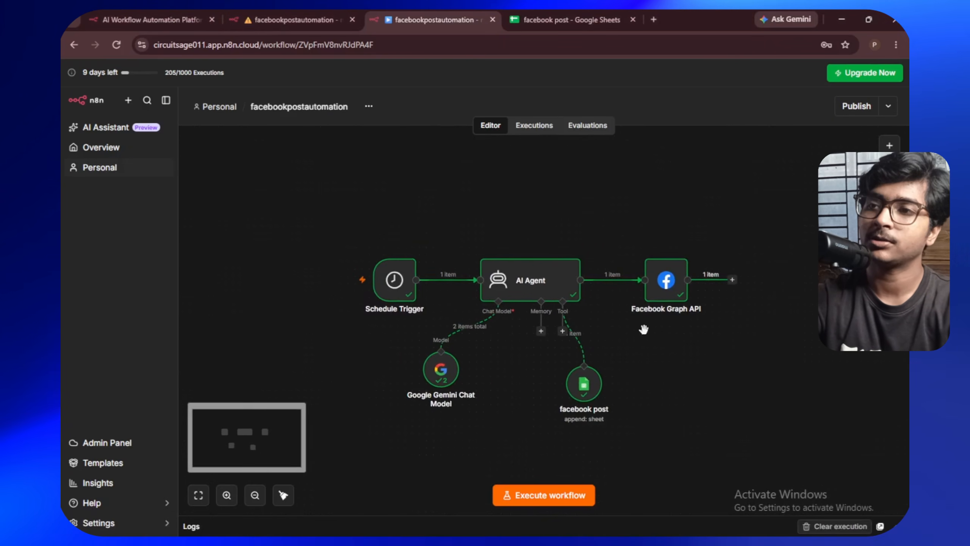
mouse_move(362, 279)
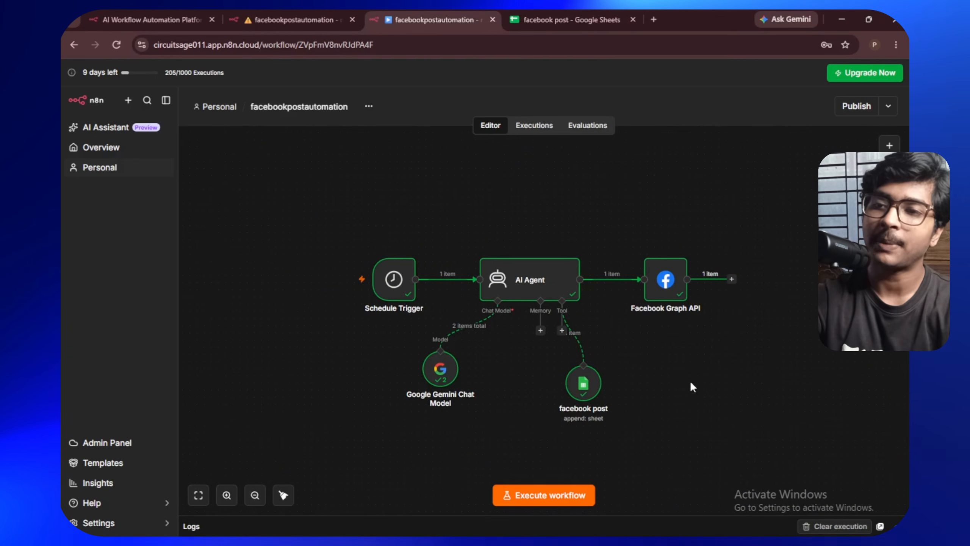
drag(692, 384, 658, 382)
drag(607, 365, 640, 365)
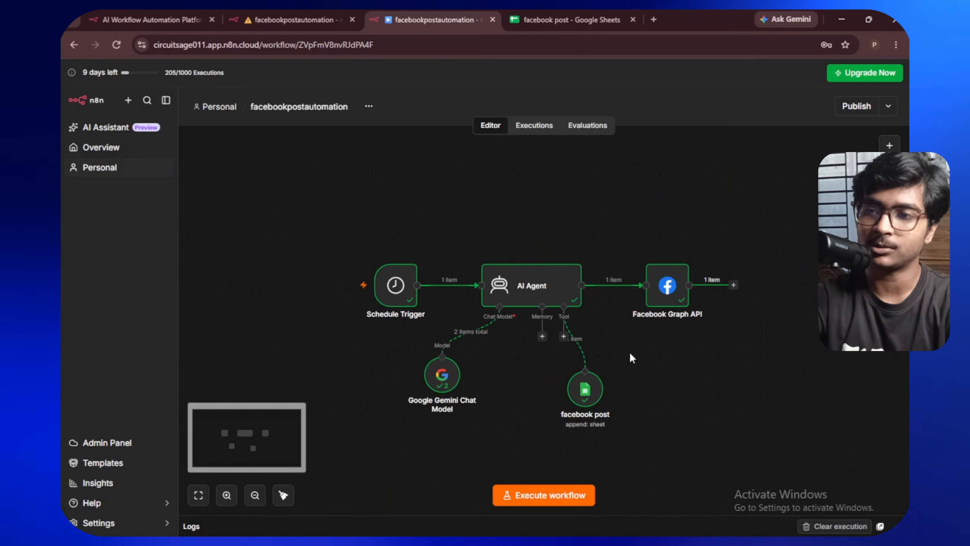
click(553, 21)
scroll(412, 367, down, 2)
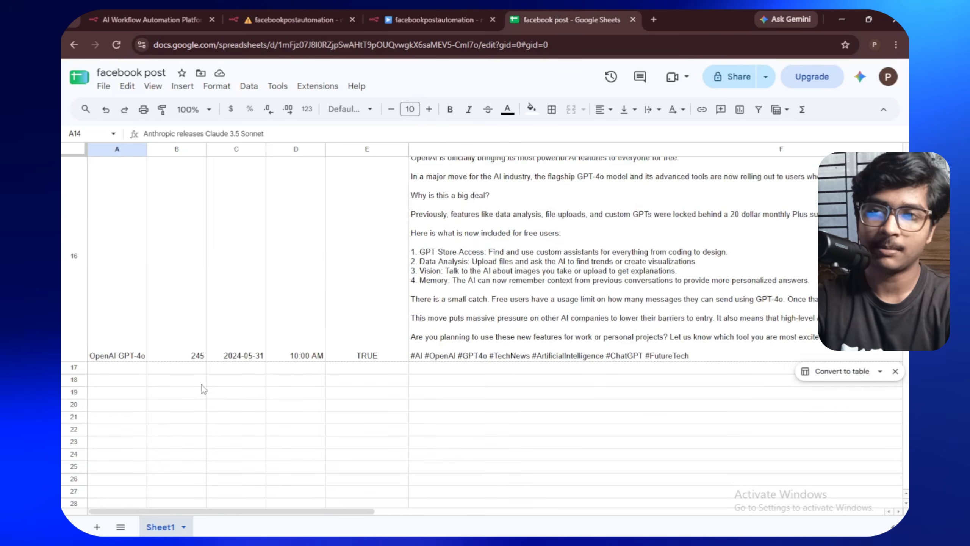
- Move the facebook post sheet into its own window and arrange it side by side with the n8n workflow
drag(559, 18, 907, 535)
drag(683, 286, 908, 245)
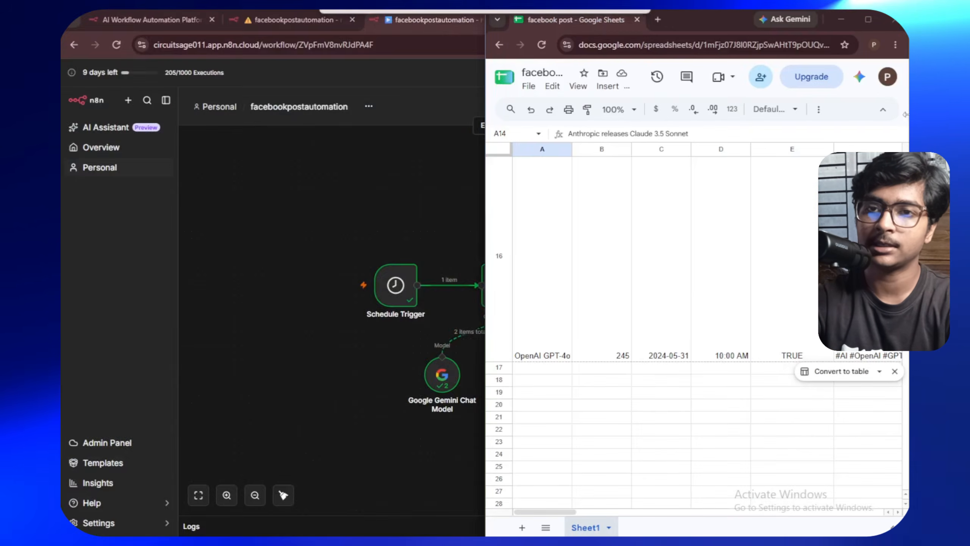
click(139, 173)
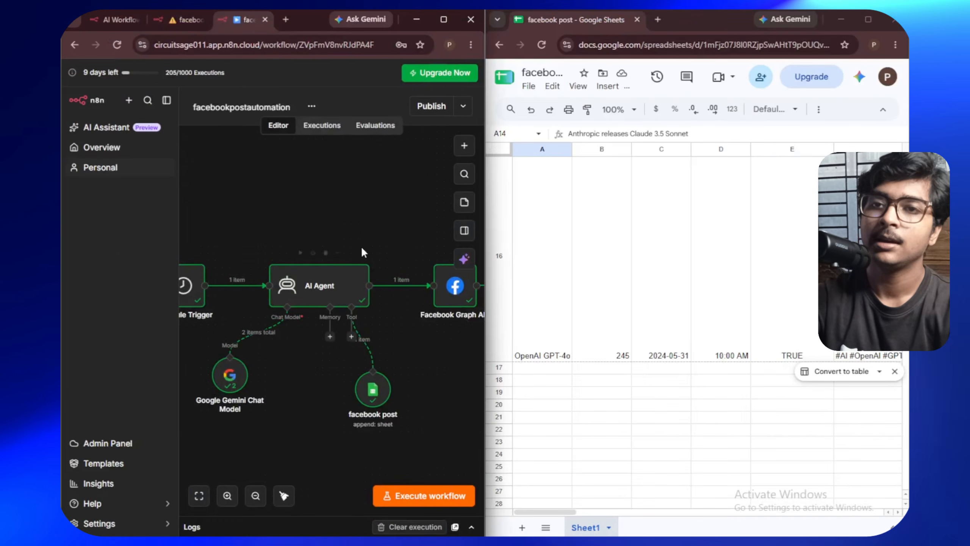
- Publish the facebookpostautomation workflow with the suggested version name and dismiss the notice about scheduled executions
scroll(570, 239, down, 5)
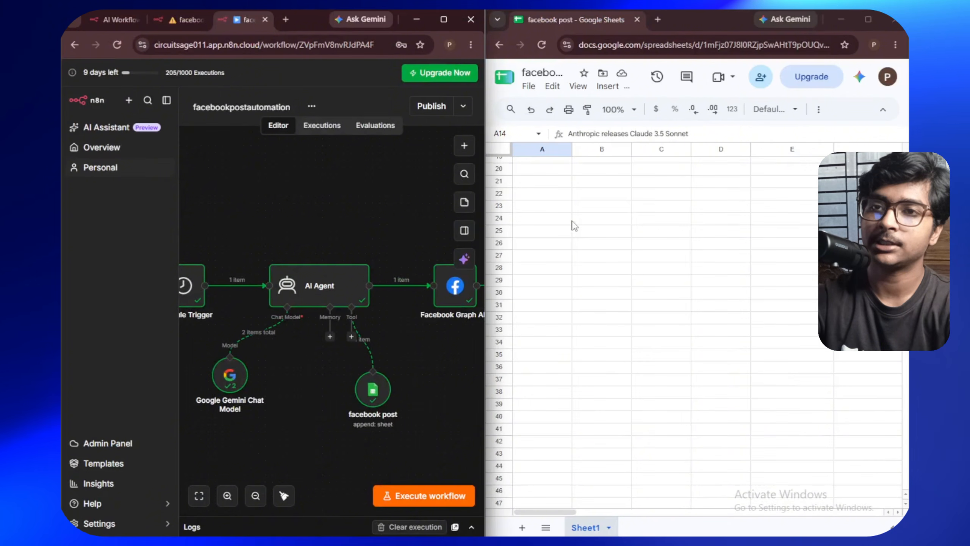
click(427, 107)
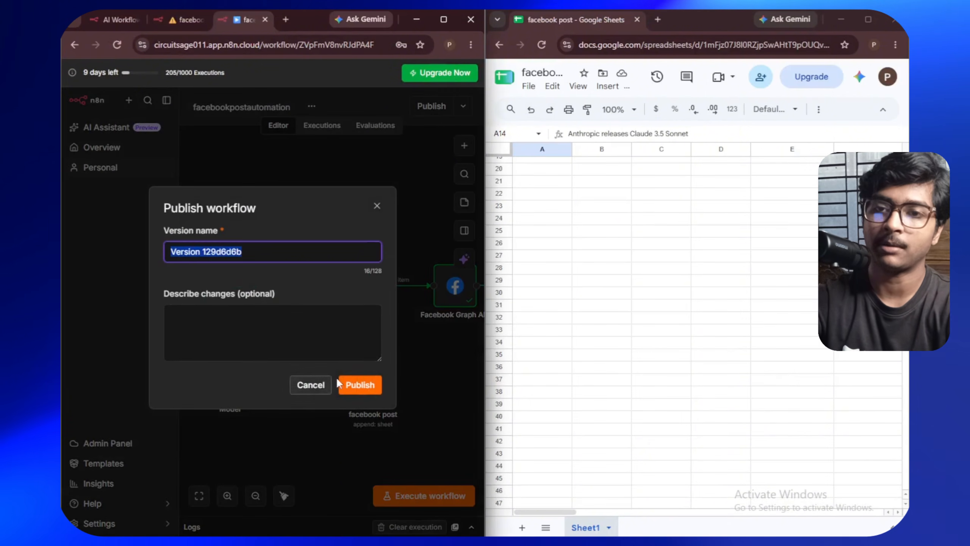
click(358, 385)
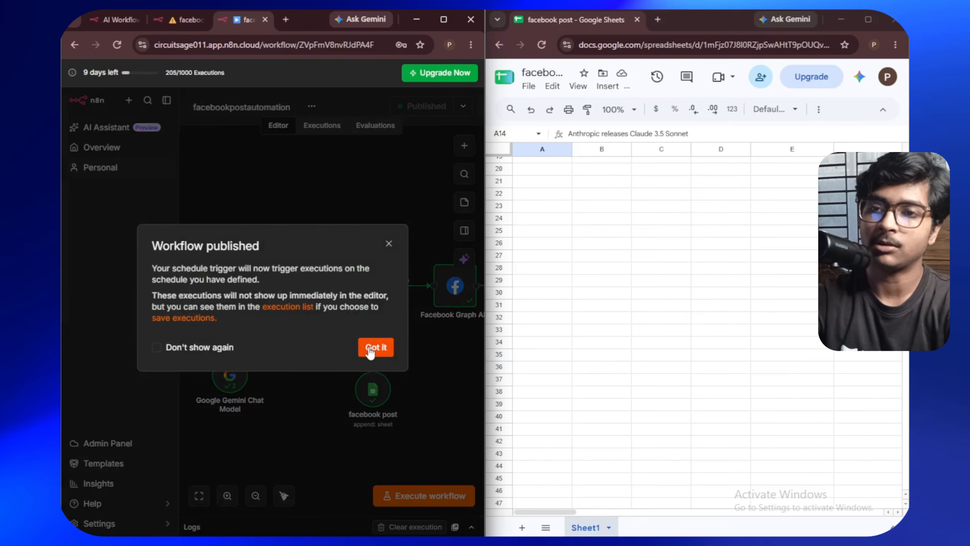
click(361, 348)
click(415, 329)
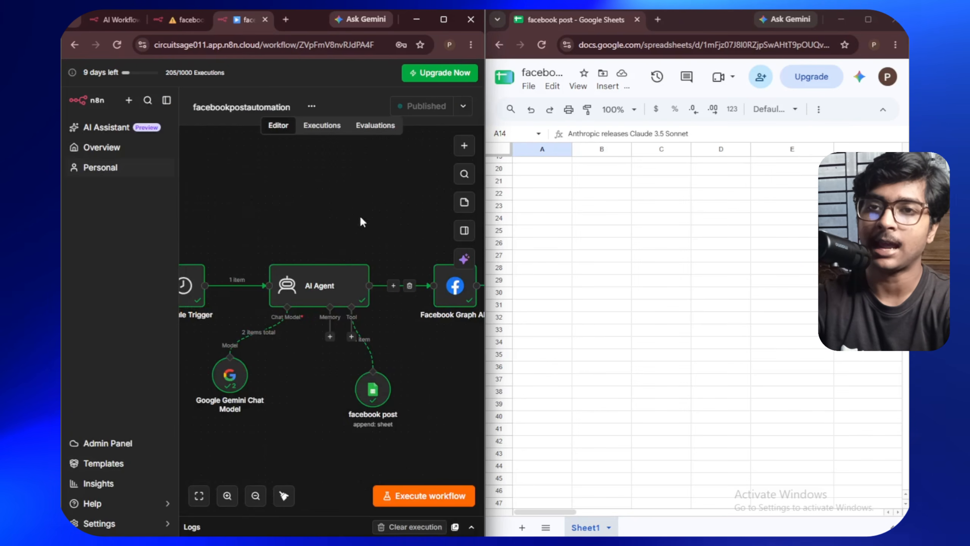
- Open the workflow's execution list and bring the last logged row of the facebook post sheet into view
click(319, 132)
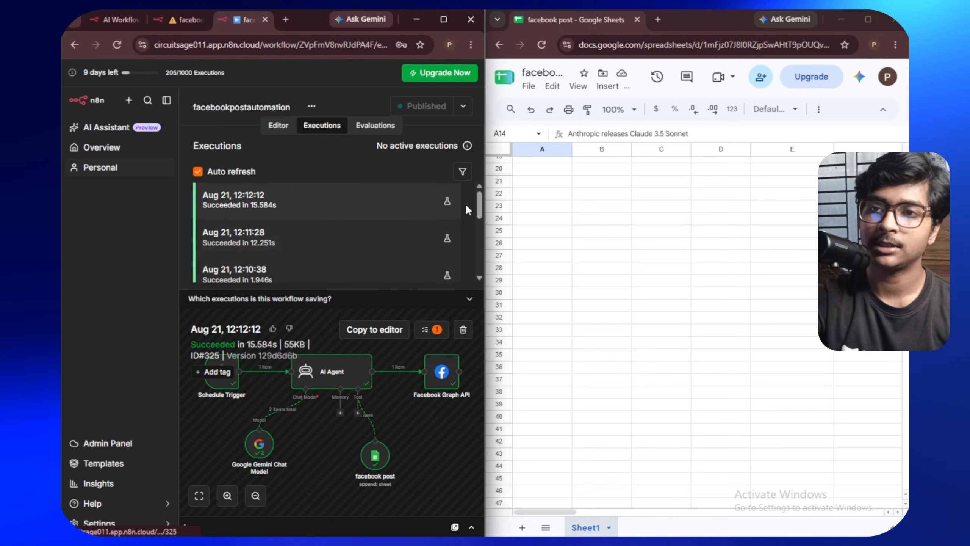
scroll(608, 246, up, 3)
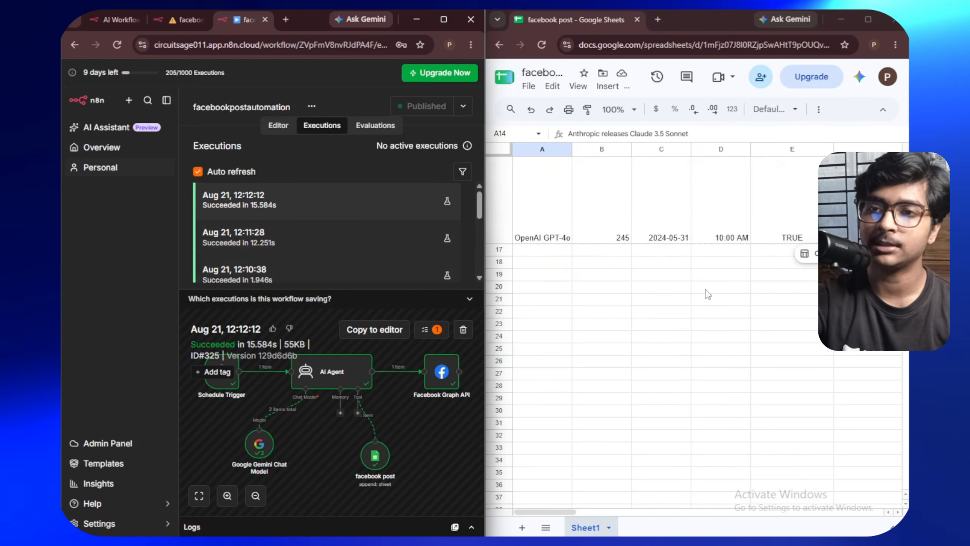
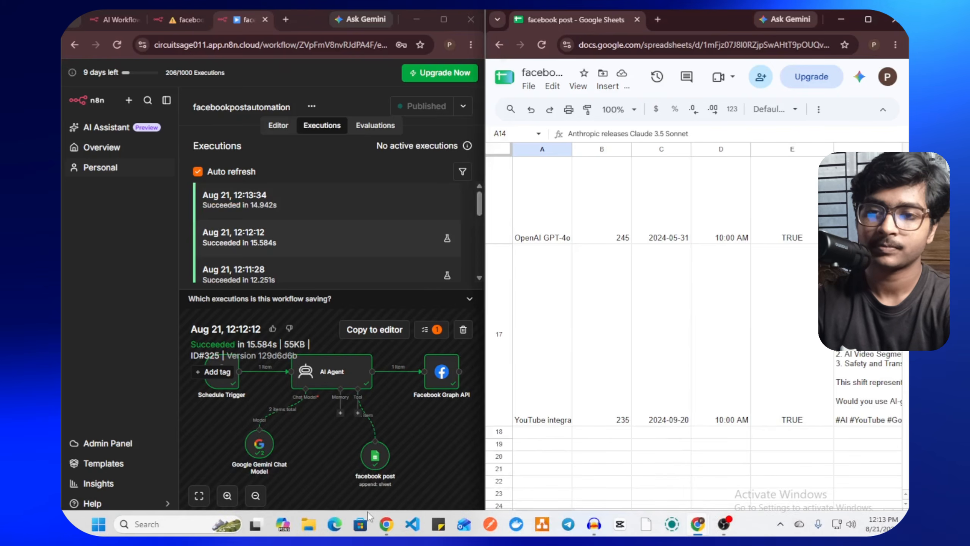
- Switch to the Lumina Technologies Facebook page, refresh it and expand the newest post about YouTube AI video generation
click(386, 524)
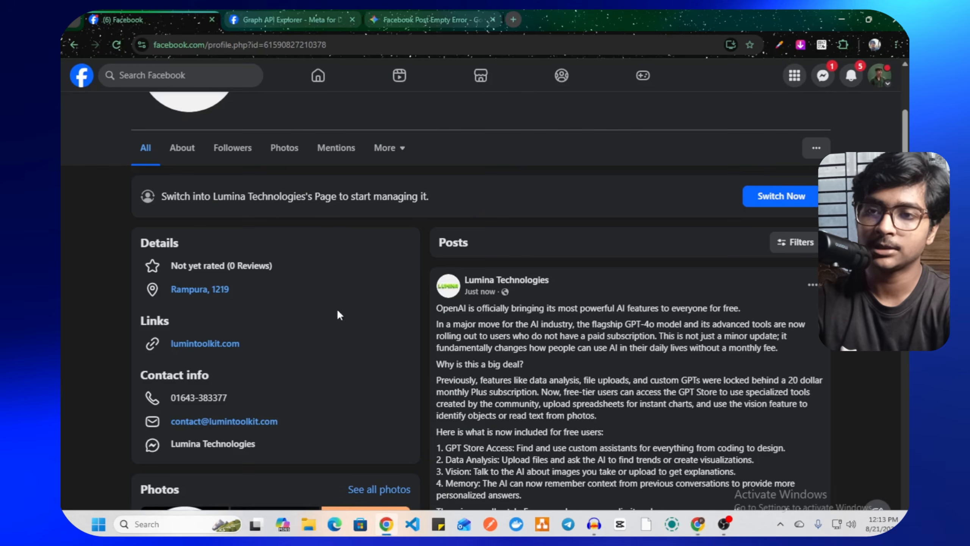
click(117, 44)
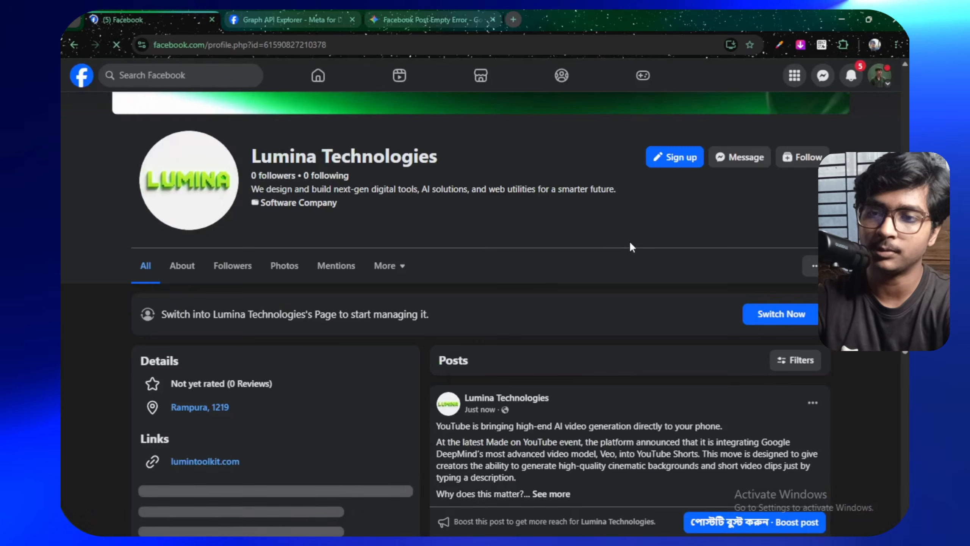
scroll(629, 241, down, 5)
click(555, 259)
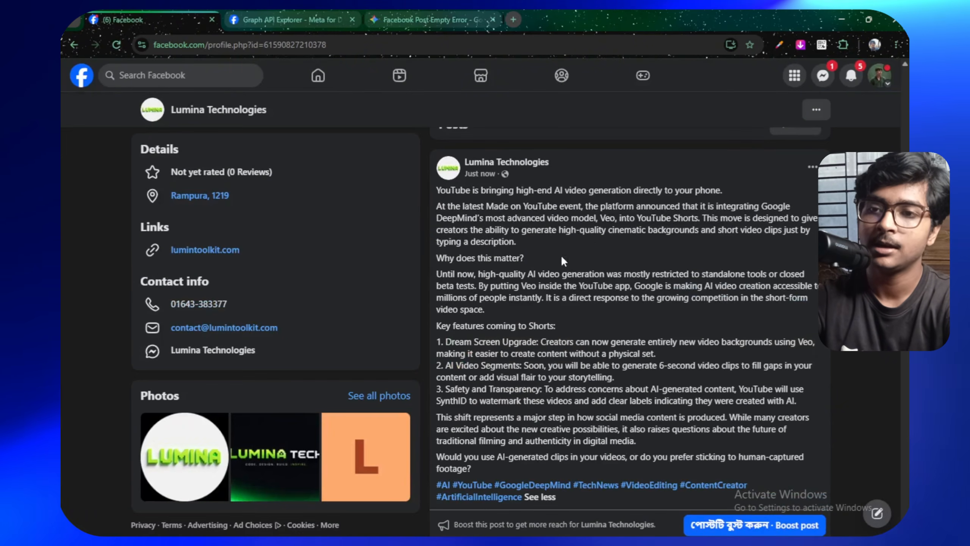
- Look through the older posts on the Facebook page down to the hello world post
scroll(561, 260, down, 12)
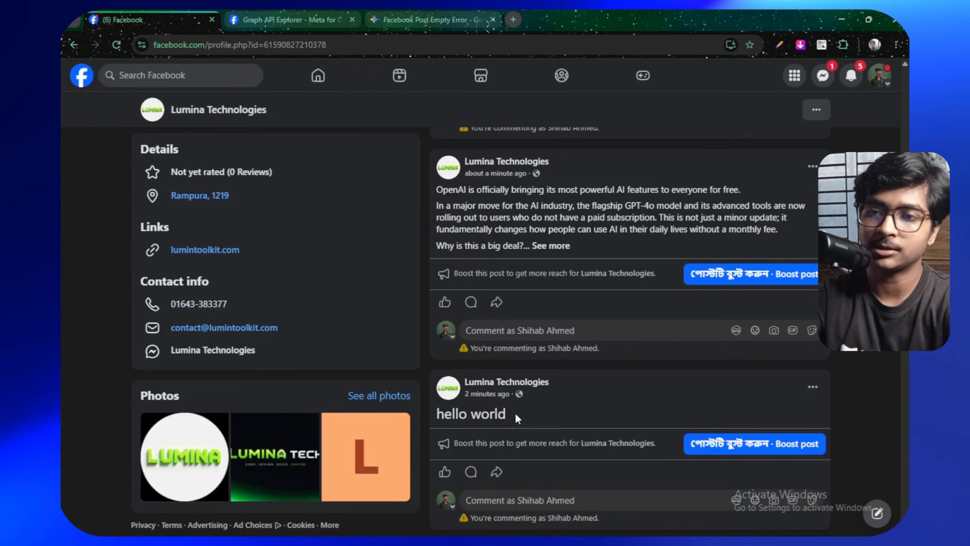
drag(515, 414, 436, 415)
click(565, 390)
scroll(564, 356, up, 3)
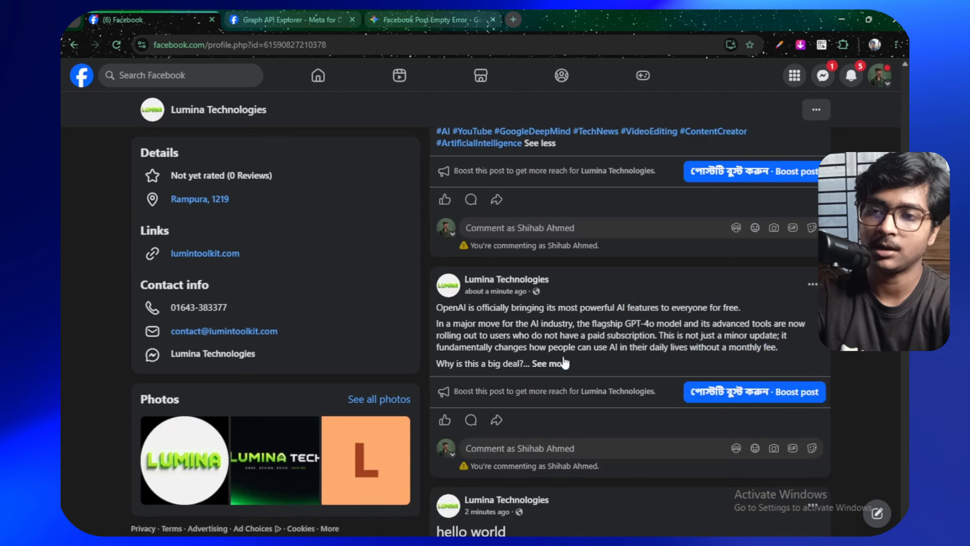
scroll(584, 348, up, 5)
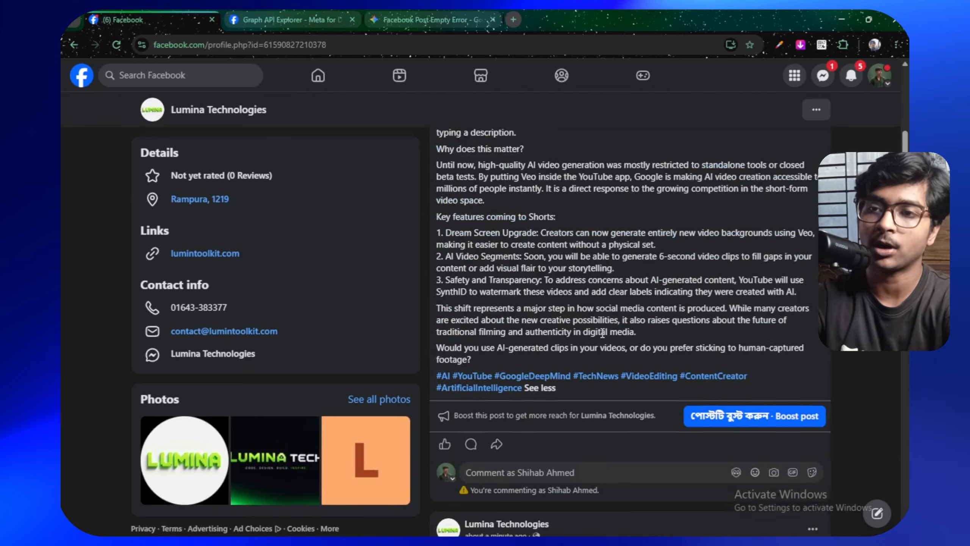
- Read through the headline and opening paragraphs of the newest YouTube post on the Facebook page
scroll(602, 333, up, 5)
drag(492, 277, 569, 370)
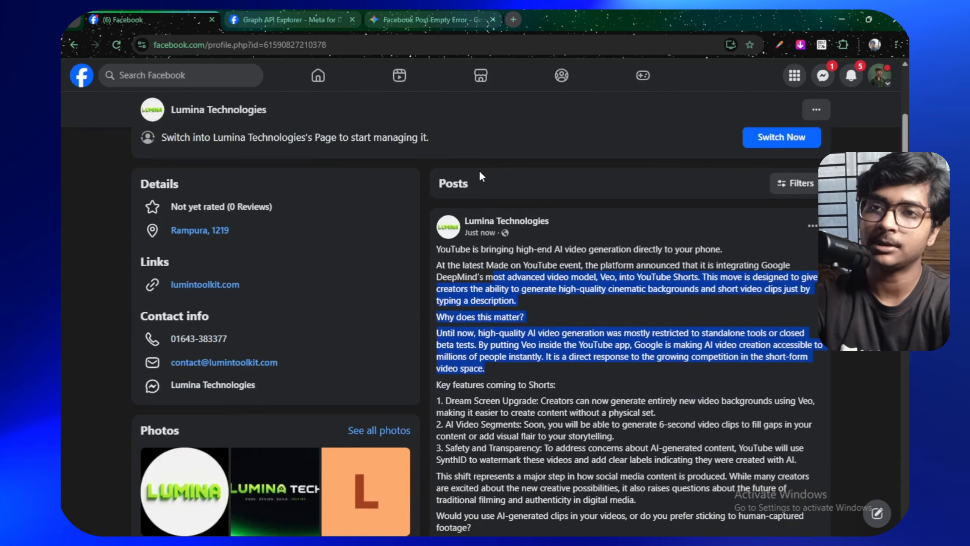
click(508, 337)
scroll(636, 294, down, 2)
scroll(529, 276, up, 2)
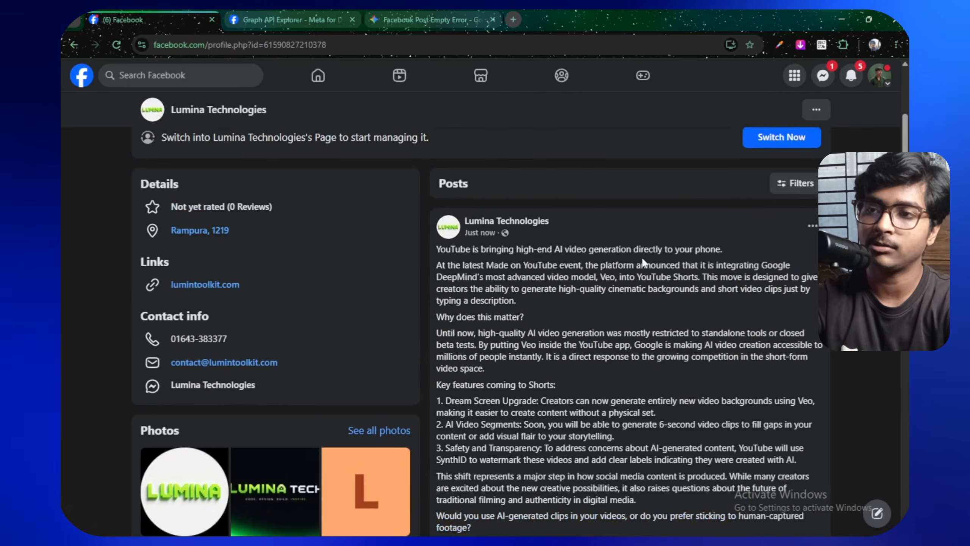
drag(742, 251, 588, 249)
click(650, 304)
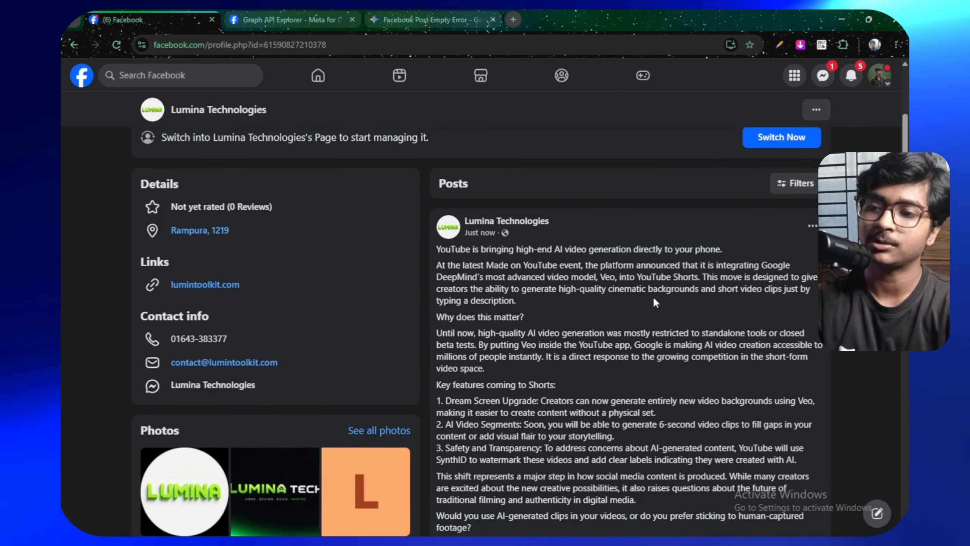
- Switch back to n8n, maximize its window and examine the node flow of the Aug 21, 12:12:12 execution
mouse_move(697, 524)
click(661, 473)
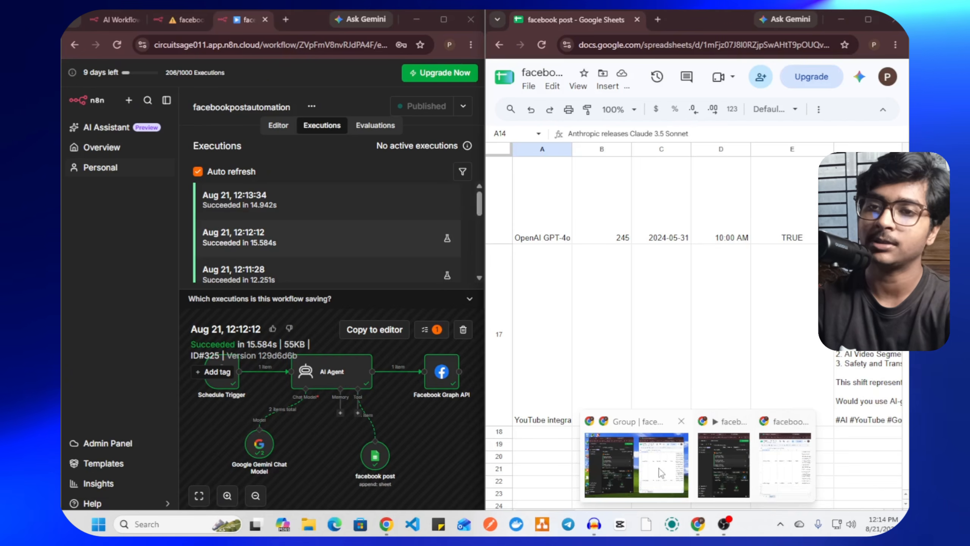
click(443, 19)
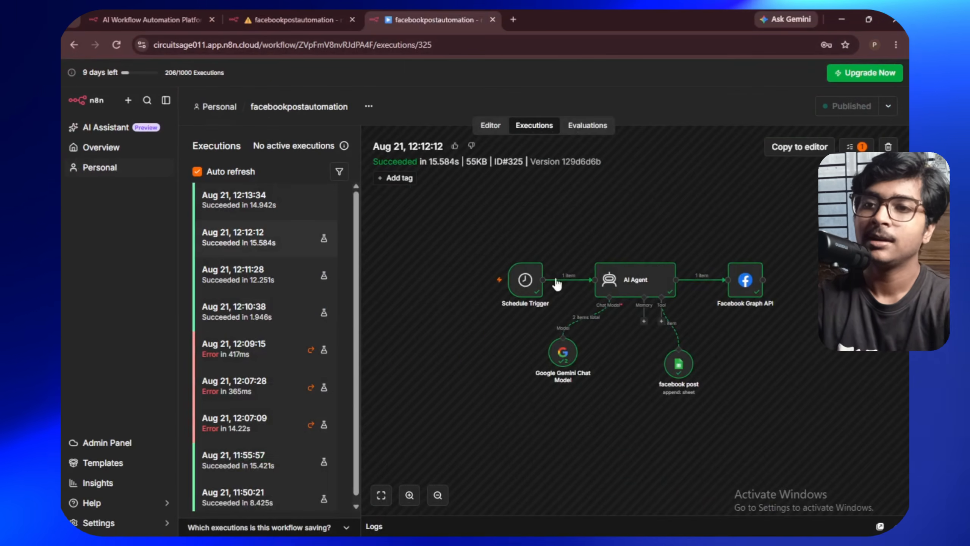
scroll(659, 207, down, 2)
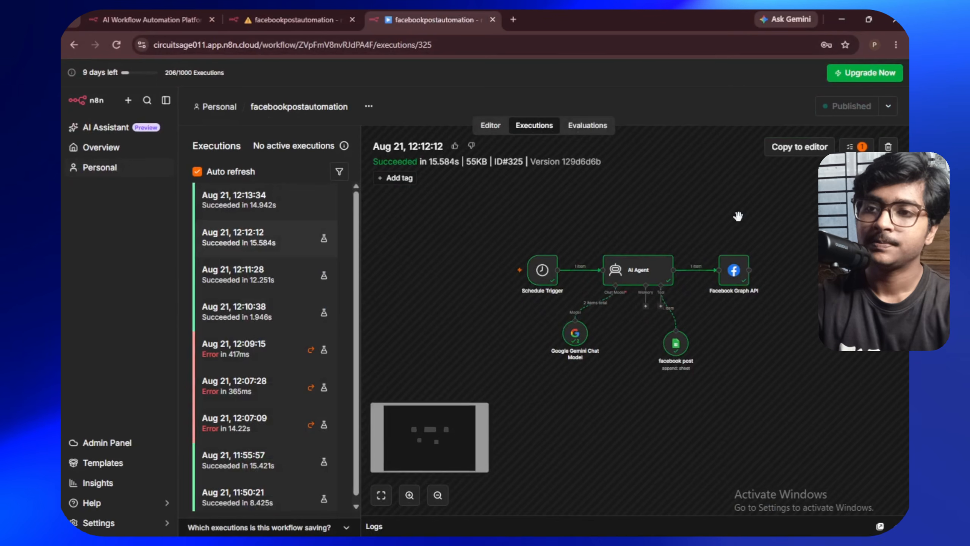
drag(737, 216, 678, 212)
scroll(706, 210, up, 1)
drag(612, 215, 650, 207)
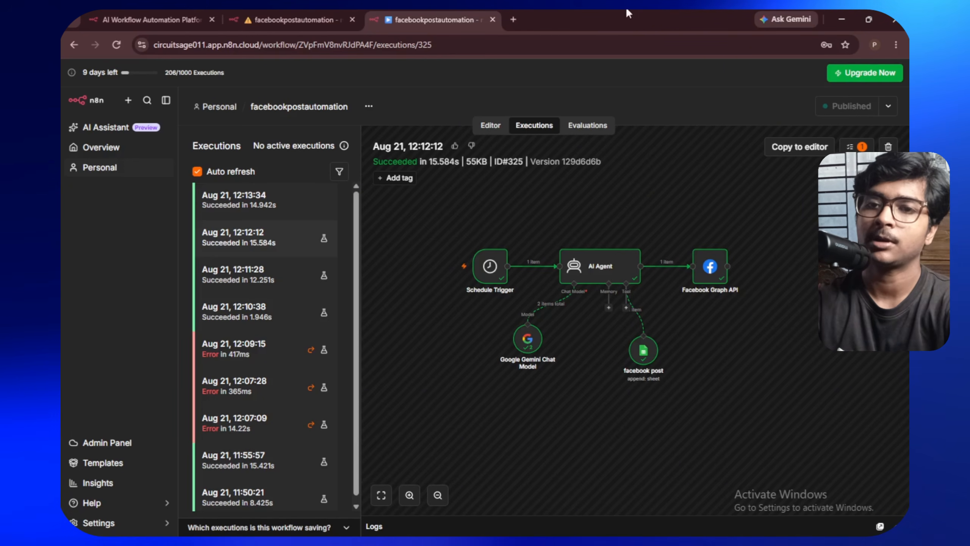
- Return to the workflow's execution list and open the running execution from Aug 21, 12:14:34
click(489, 126)
click(534, 126)
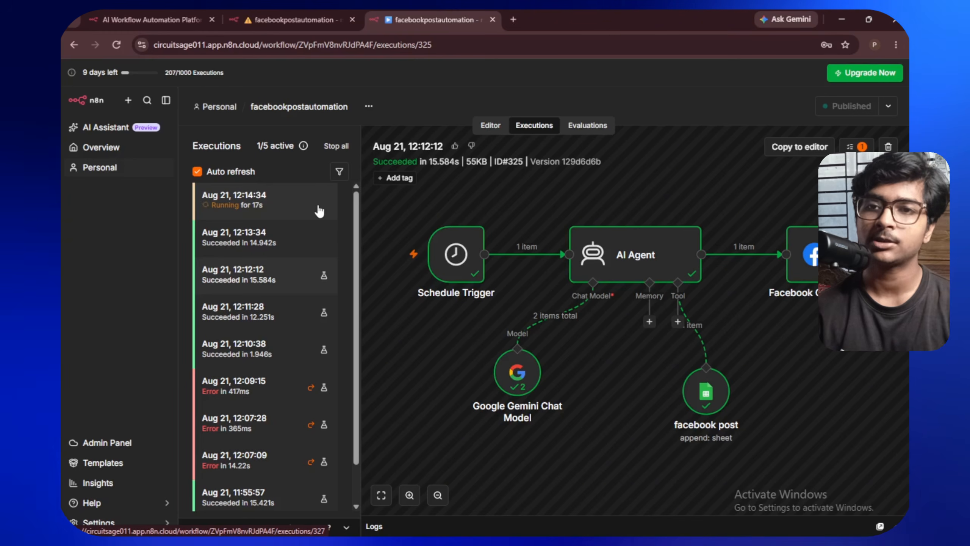
click(319, 210)
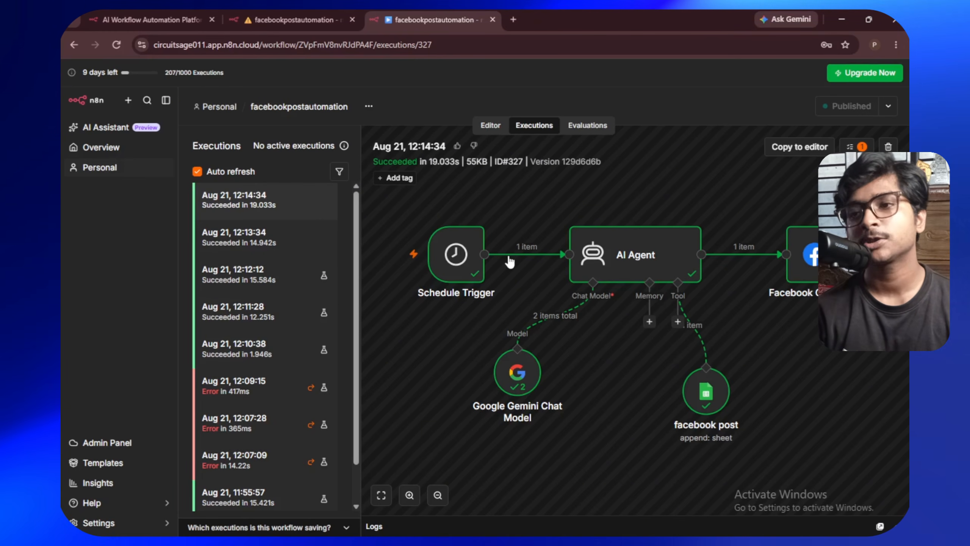